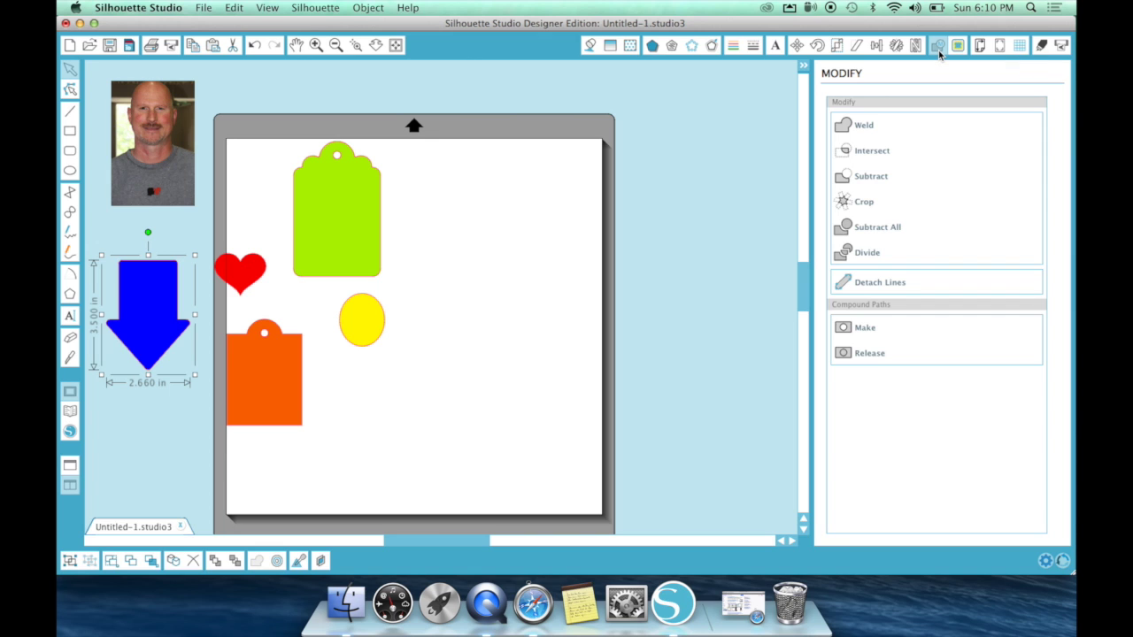
Step: Display the Modify options and move the red heart against the side of the green tag
{"action": "left_click", "coordinate": [802, 67]}
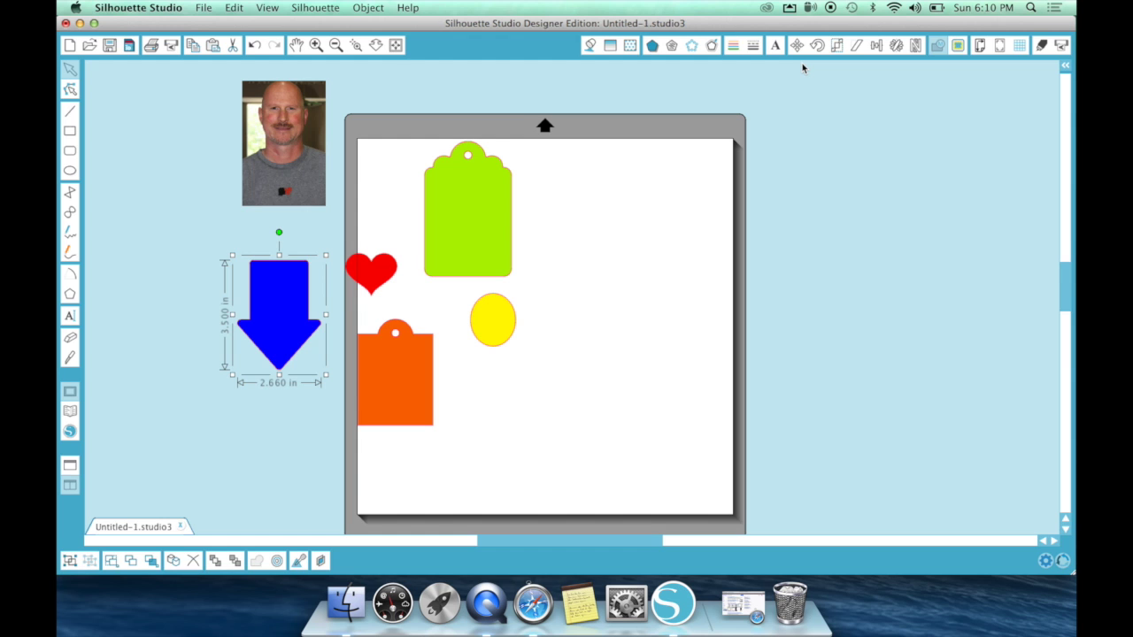
{"action": "left_click", "coordinate": [937, 46]}
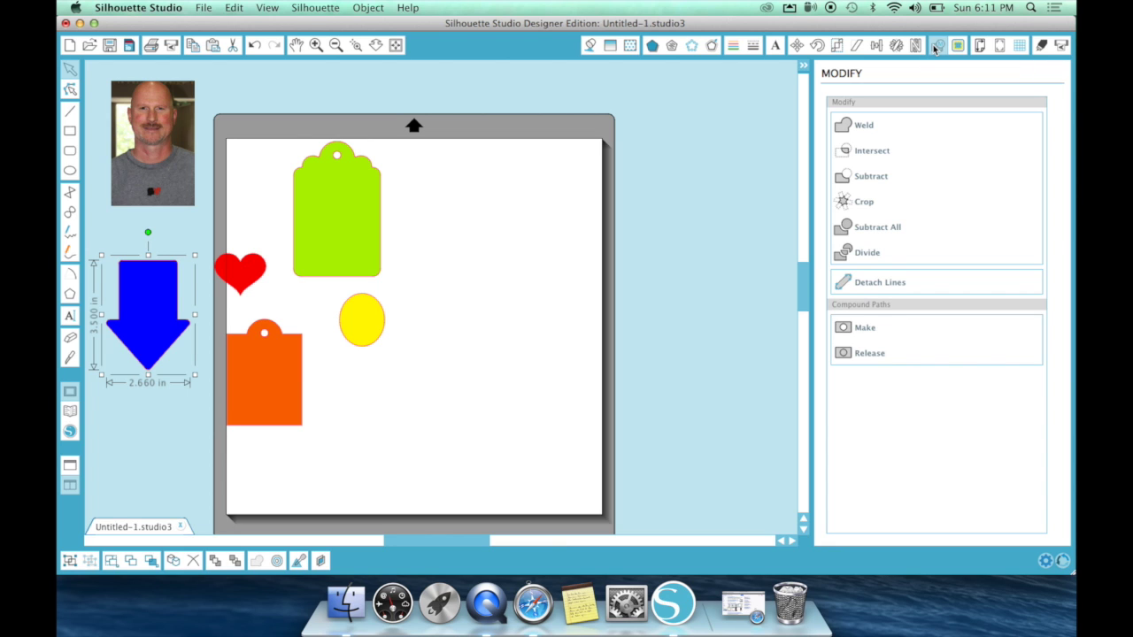
{"action": "left_click_drag", "start_coordinate": [245, 286], "coordinate": [411, 247]}
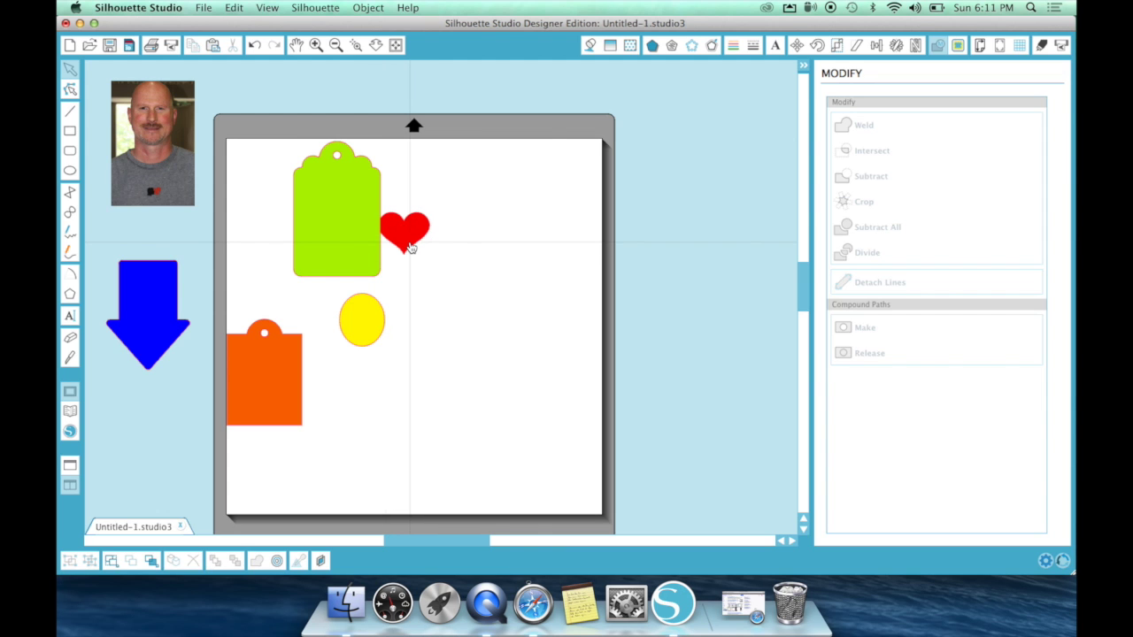
Step: Make the fill of the red heart and green tag transparent, and shift the heart slightly away from the tag
{"action": "left_click", "coordinate": [411, 247]}
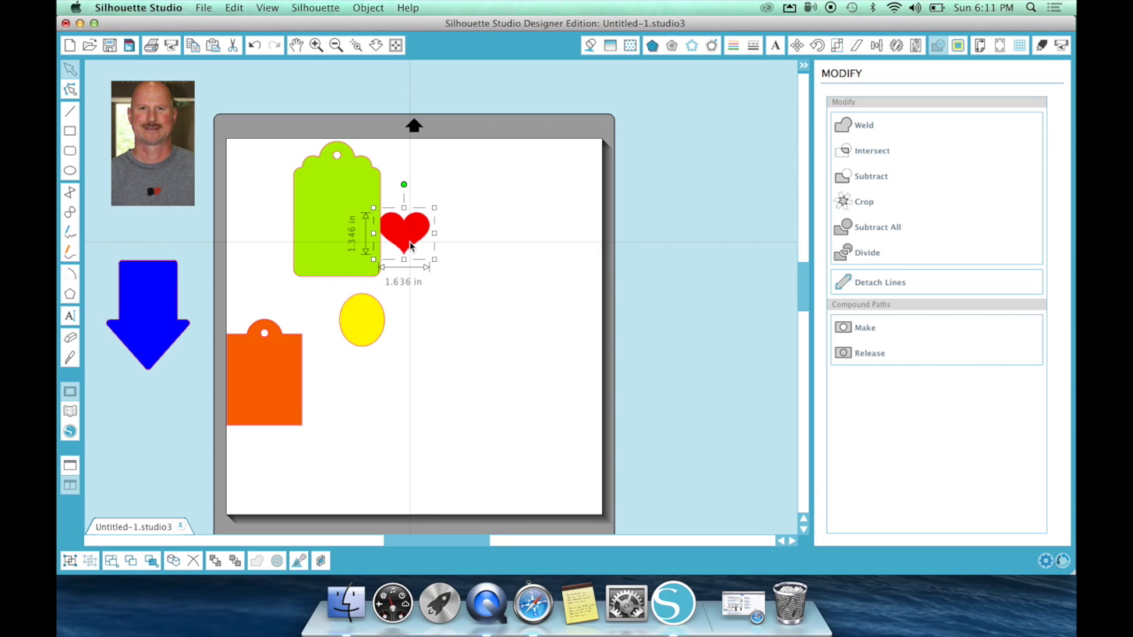
{"action": "left_click", "coordinate": [360, 233], "text": "shift"}
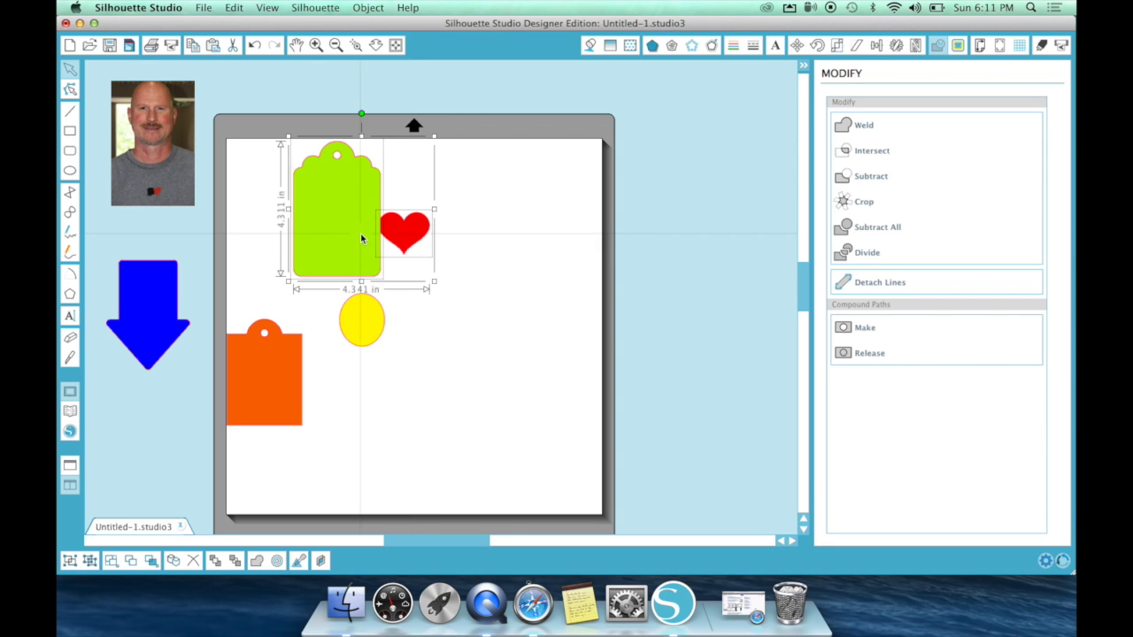
{"action": "left_click", "coordinate": [591, 45]}
{"action": "left_click", "coordinate": [950, 136]}
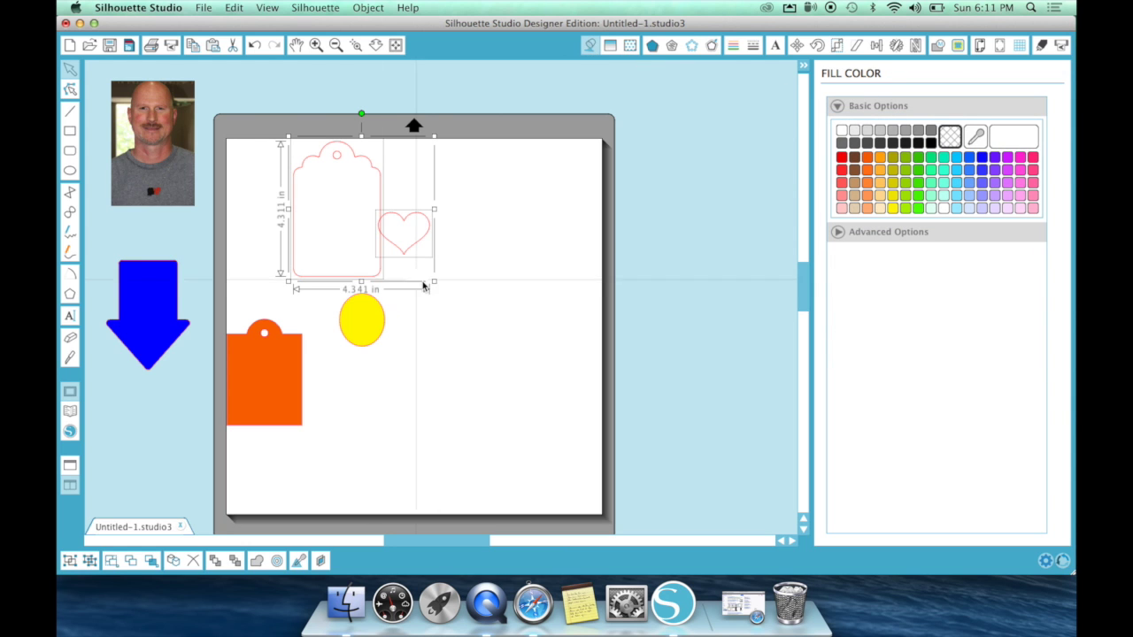
{"action": "left_click", "coordinate": [424, 285]}
{"action": "mouse_move", "coordinate": [397, 240]}
{"action": "left_mouse_down"}
{"action": "mouse_move", "coordinate": [412, 257]}
{"action": "mouse_move", "coordinate": [413, 246]}
{"action": "left_mouse_up"}
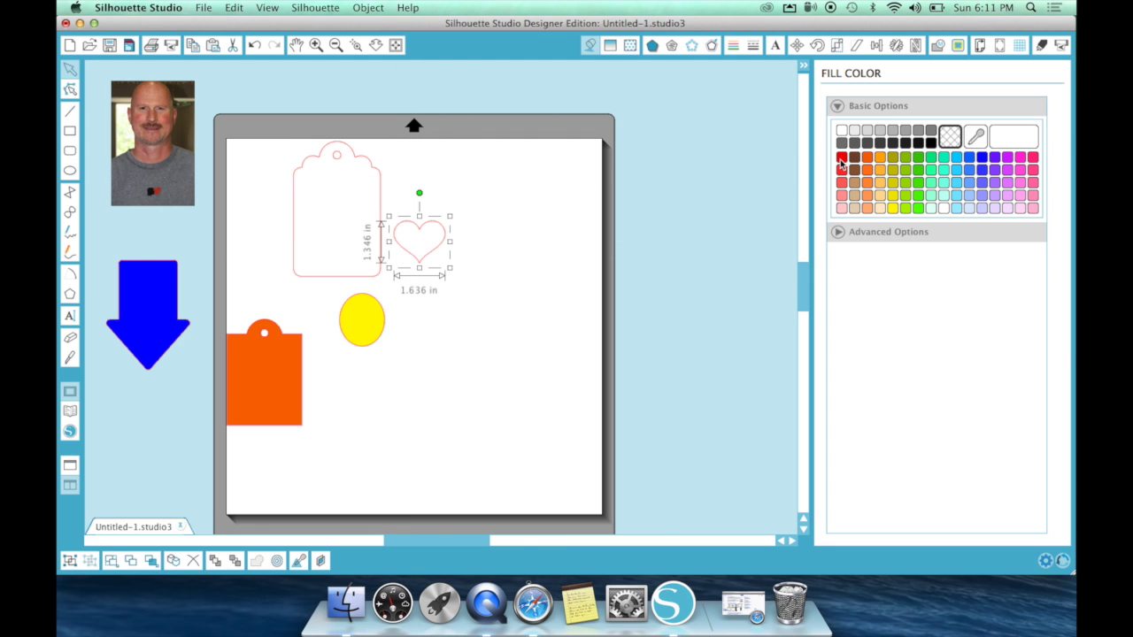
Step: Undo the heart's last shift and the transparent fill on the heart and green tag
{"action": "left_click", "coordinate": [253, 46]}
{"action": "left_click", "coordinate": [253, 46]}
{"action": "left_click", "coordinate": [253, 46]}
{"action": "left_click", "coordinate": [253, 46]}
{"action": "left_click", "coordinate": [253, 46]}
Step: Move the red heart clear of the green tag and display the Modify options
{"action": "left_click", "coordinate": [521, 314]}
{"action": "left_click_drag", "start_coordinate": [412, 241], "coordinate": [469, 255]}
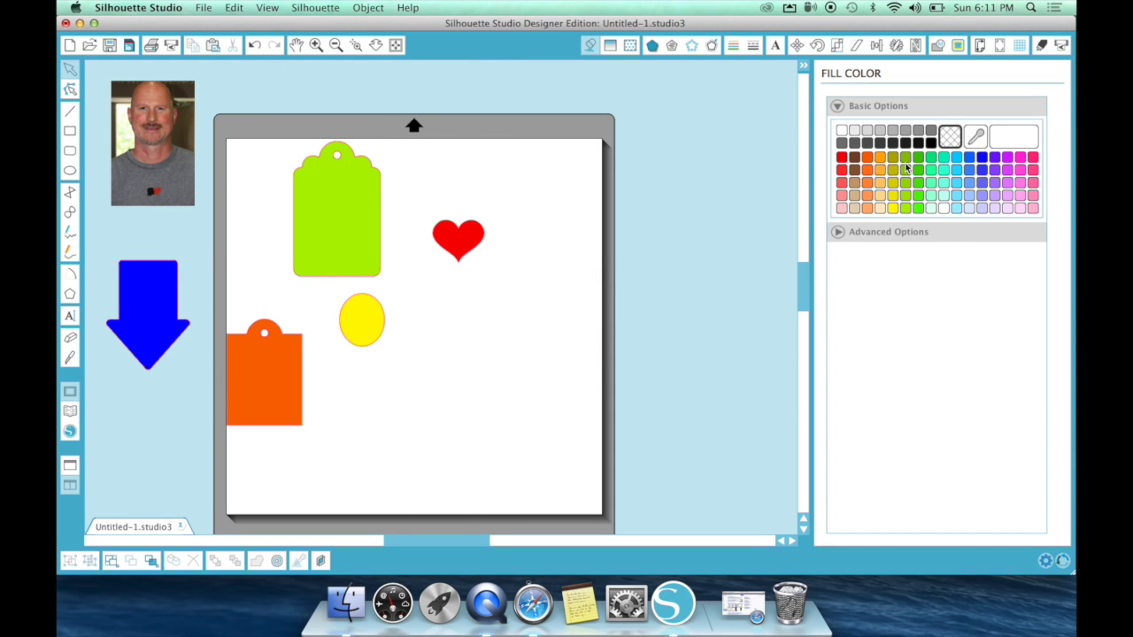
{"action": "left_click", "coordinate": [937, 47]}
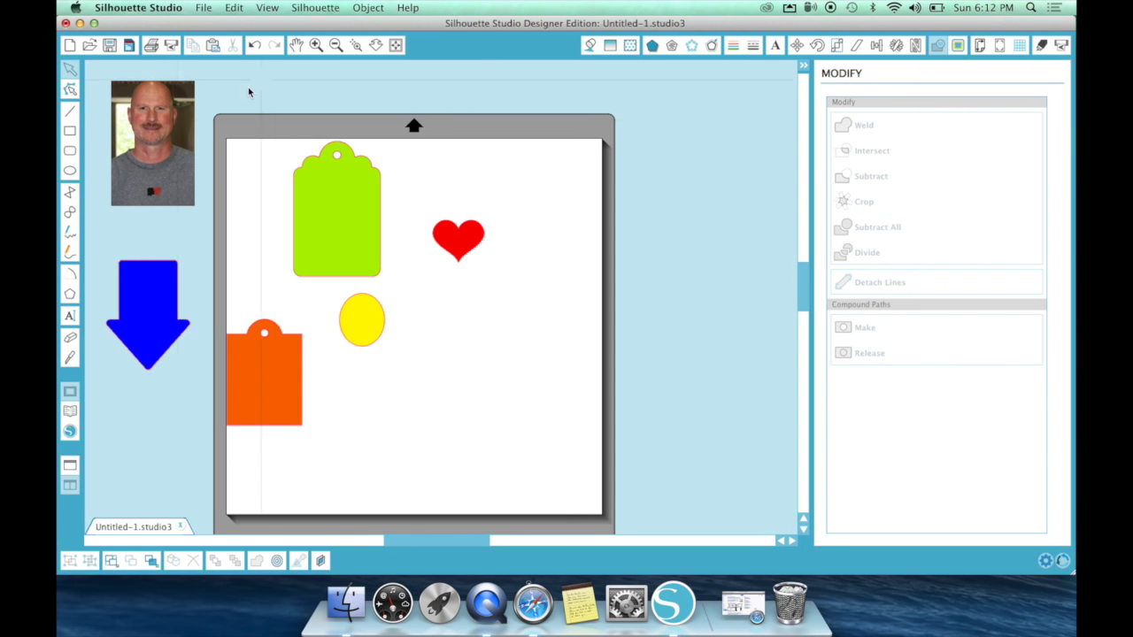
Step: Draw a rectangle about 2.31 by 2.49 in below the heart and an ellipse about 2.71 by 2.94 in above its corner
{"action": "left_click", "coordinate": [70, 130]}
{"action": "left_click_drag", "start_coordinate": [484, 378], "coordinate": [556, 454]}
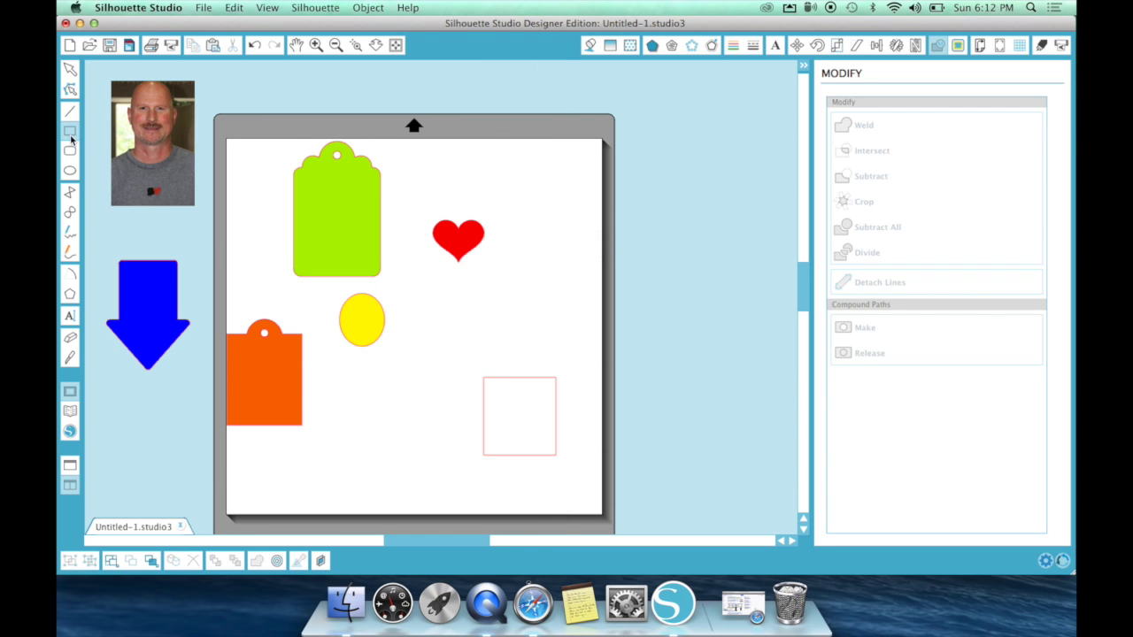
{"action": "left_click", "coordinate": [70, 170]}
{"action": "left_click_drag", "start_coordinate": [556, 290], "coordinate": [642, 381]}
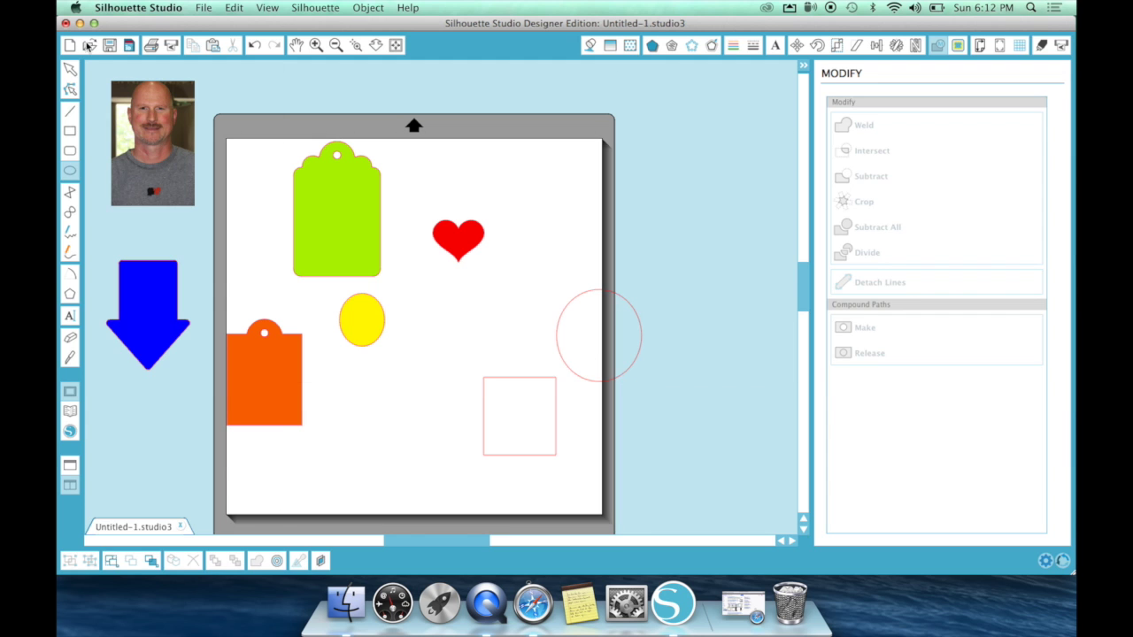
Step: Fill the new rectangle with dark orange and the new ellipse with light orange
{"action": "left_click", "coordinate": [69, 70]}
{"action": "left_click", "coordinate": [516, 379]}
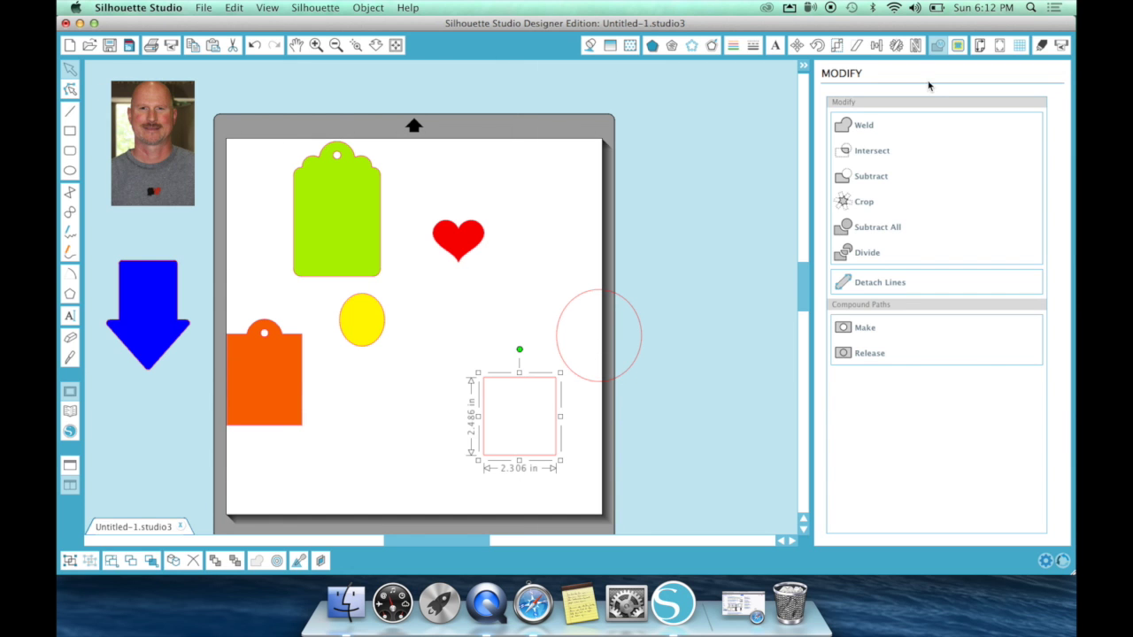
{"action": "left_click", "coordinate": [590, 45]}
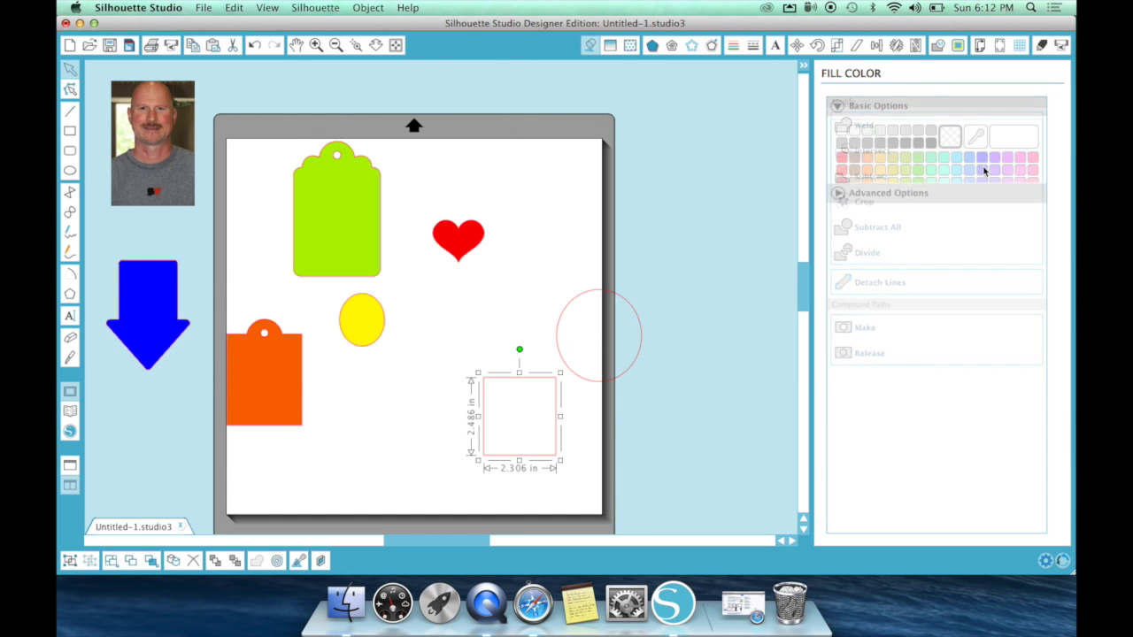
{"action": "left_click", "coordinate": [872, 157]}
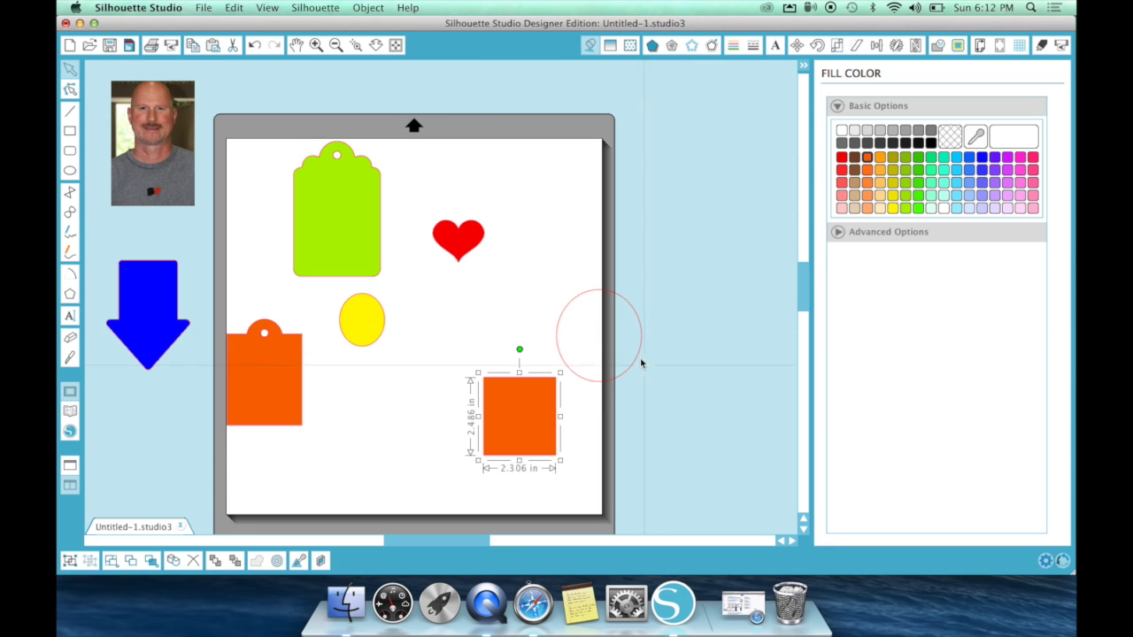
{"action": "left_click", "coordinate": [639, 357]}
{"action": "left_click", "coordinate": [878, 158]}
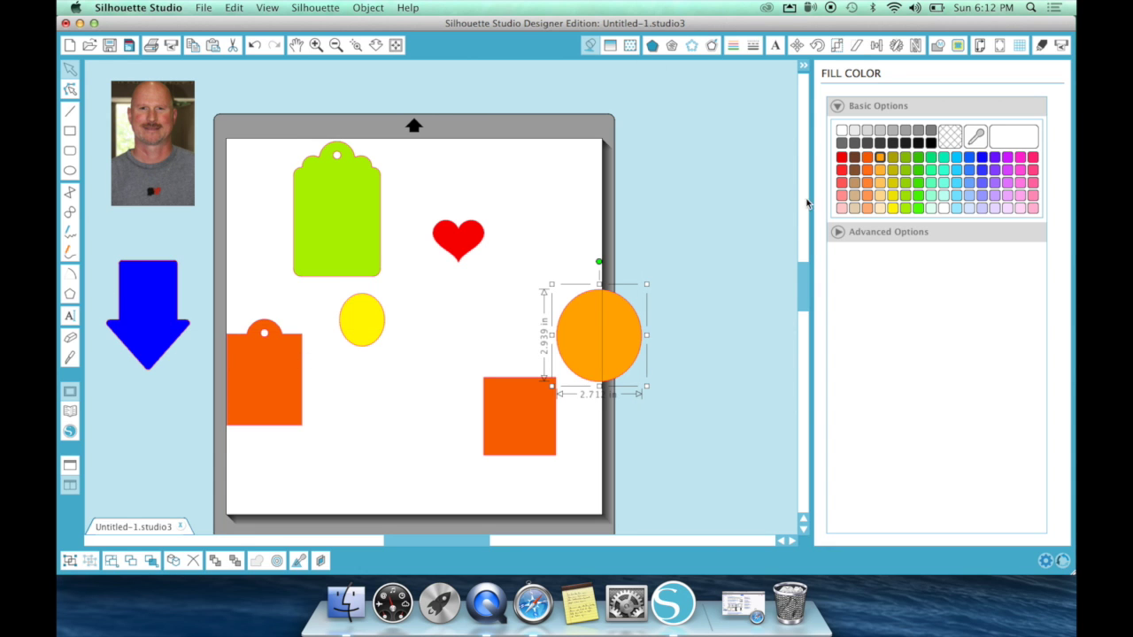
Step: Move the ellipse over the upper part of the rectangle and weld the two shapes together
{"action": "left_click_drag", "start_coordinate": [616, 334], "coordinate": [534, 356]}
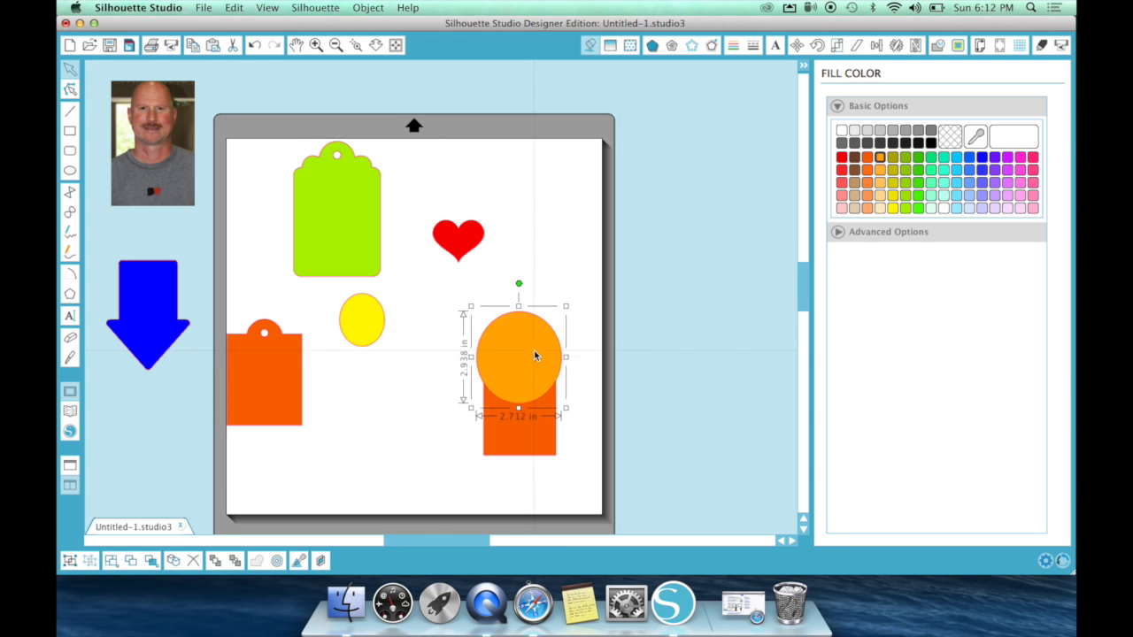
{"action": "left_click_drag", "start_coordinate": [458, 282], "coordinate": [609, 494]}
{"action": "left_click", "coordinate": [937, 44]}
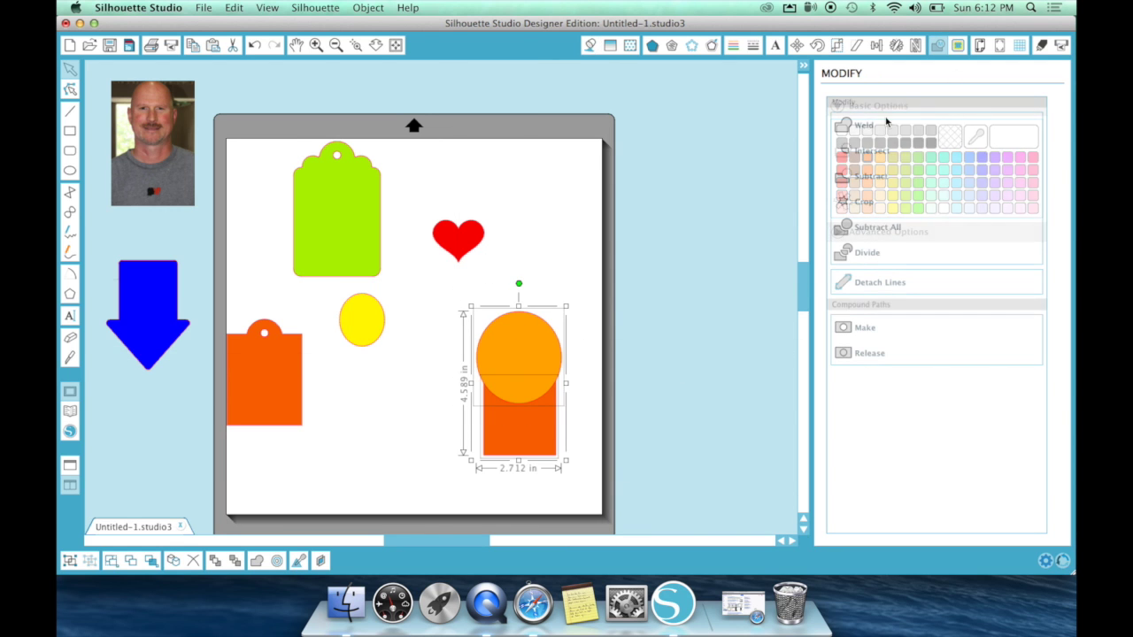
{"action": "left_click", "coordinate": [861, 127]}
{"action": "left_click", "coordinate": [650, 319]}
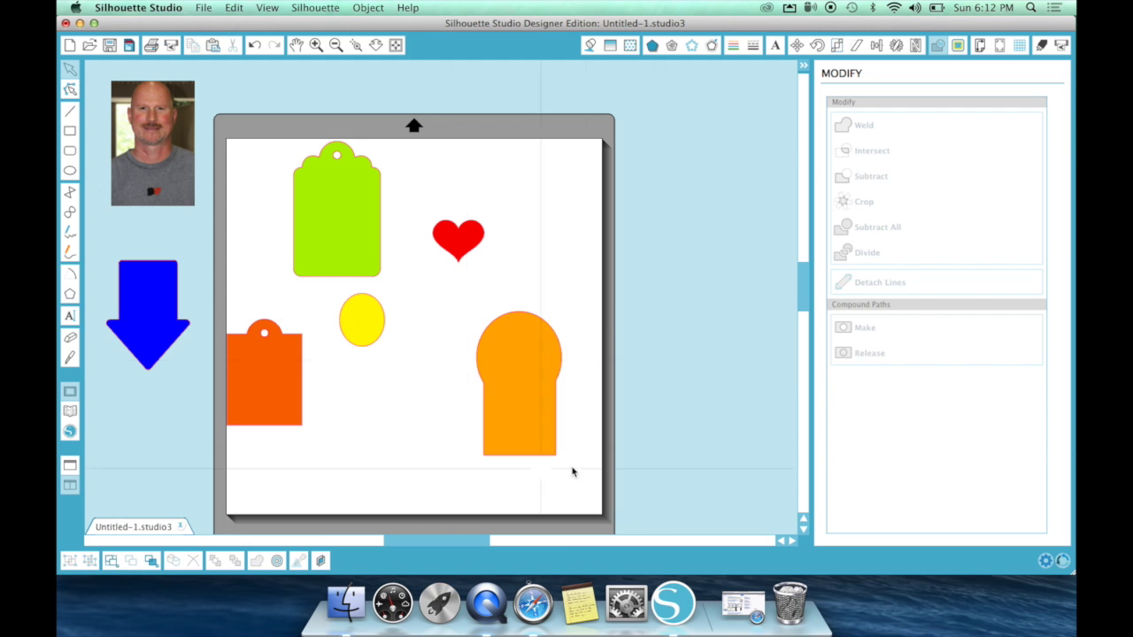
Step: Delete the welded orange shape
{"action": "left_click", "coordinate": [507, 404]}
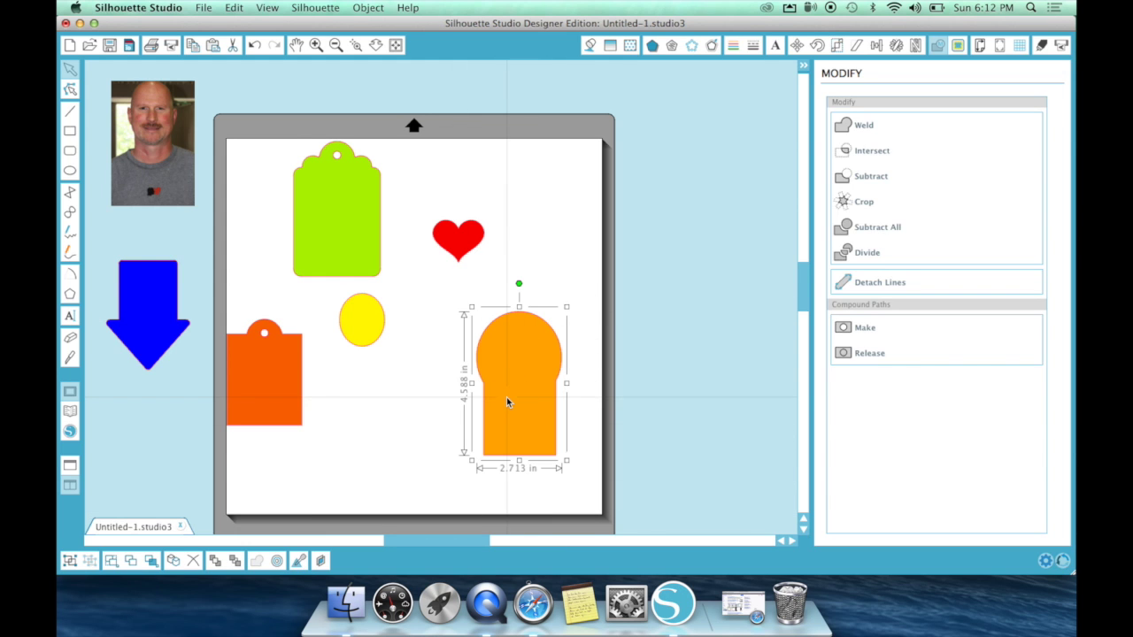
{"action": "key", "text": "Delete"}
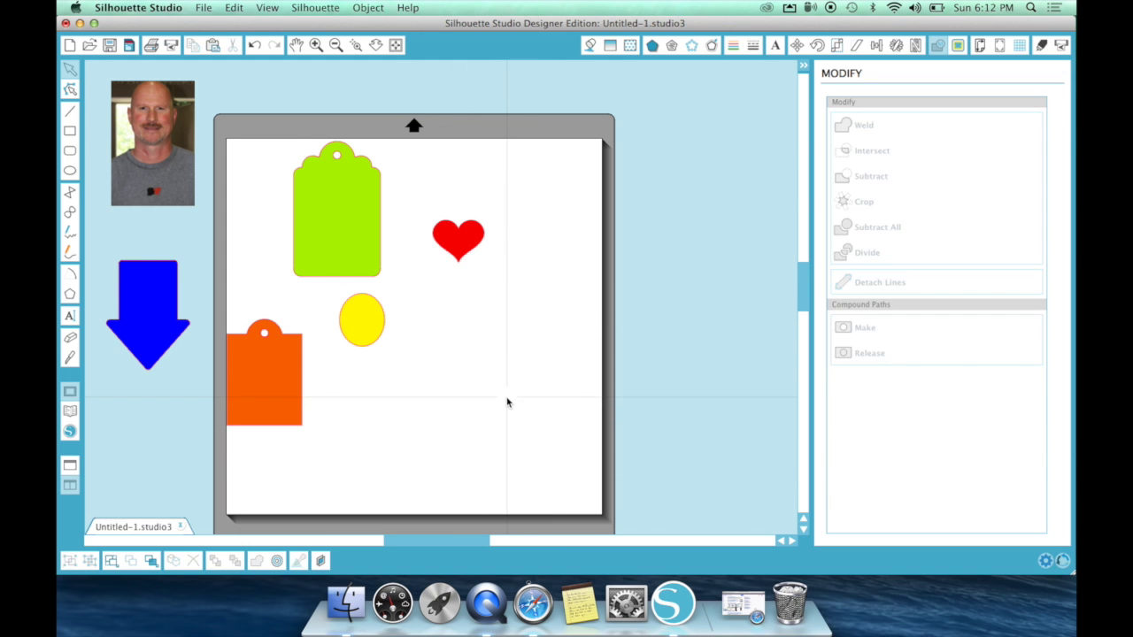
{"action": "left_click", "coordinate": [71, 315]}
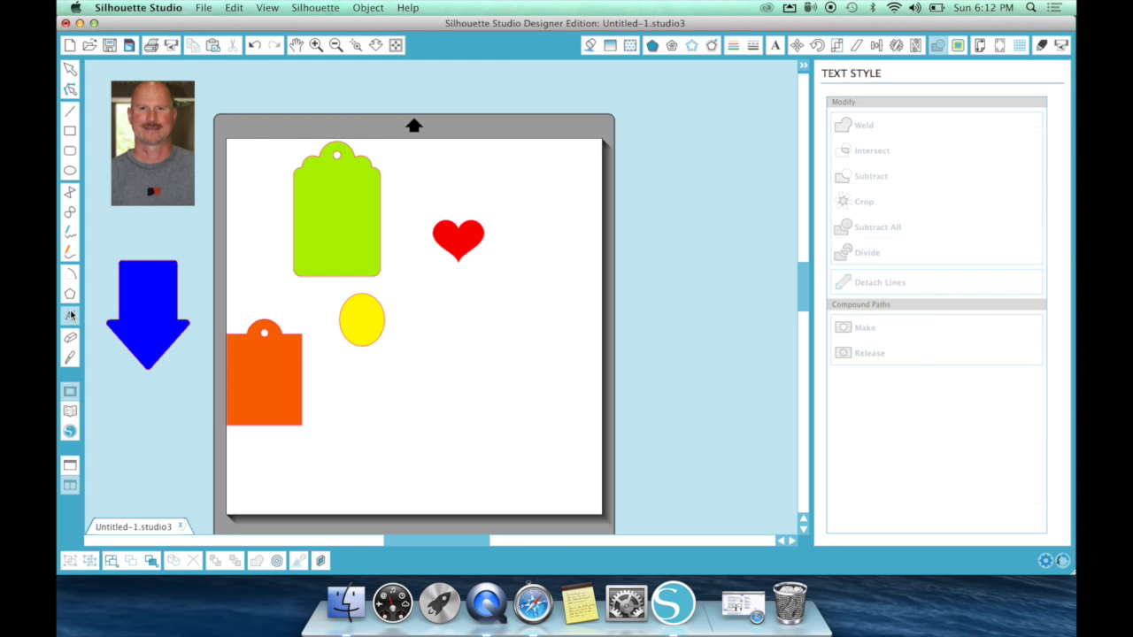
{"action": "left_click", "coordinate": [444, 370]}
{"action": "type", "text": "KEN"}
{"action": "key", "text": "BackSpace"}
{"action": "key", "text": "BackSpace"}
{"action": "key", "text": "BackSpace"}
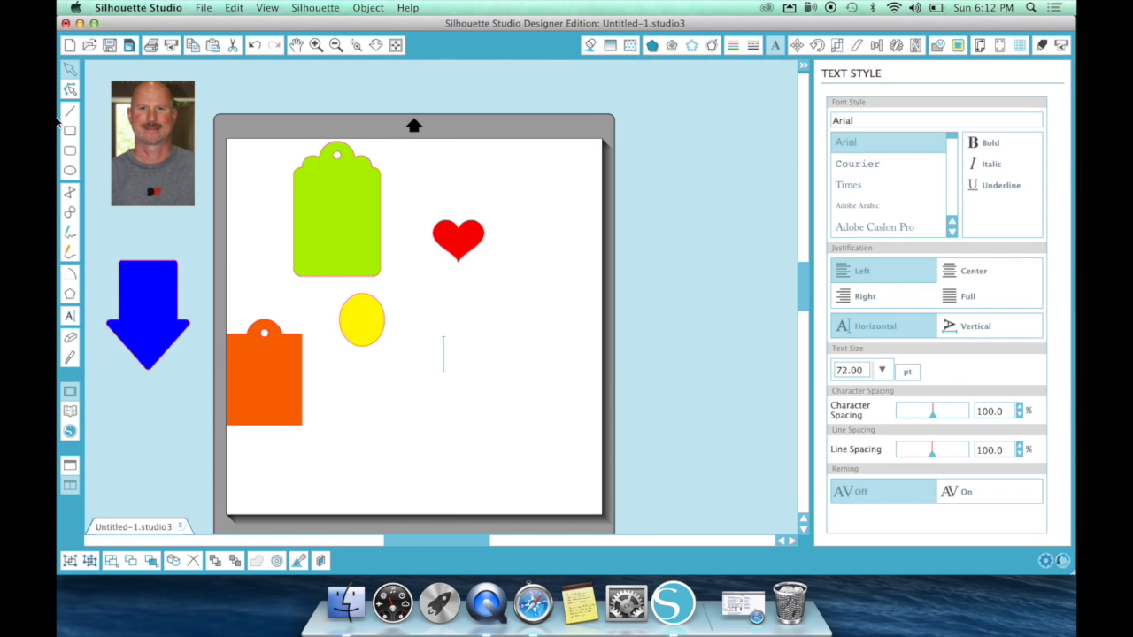
{"action": "left_click", "coordinate": [589, 46]}
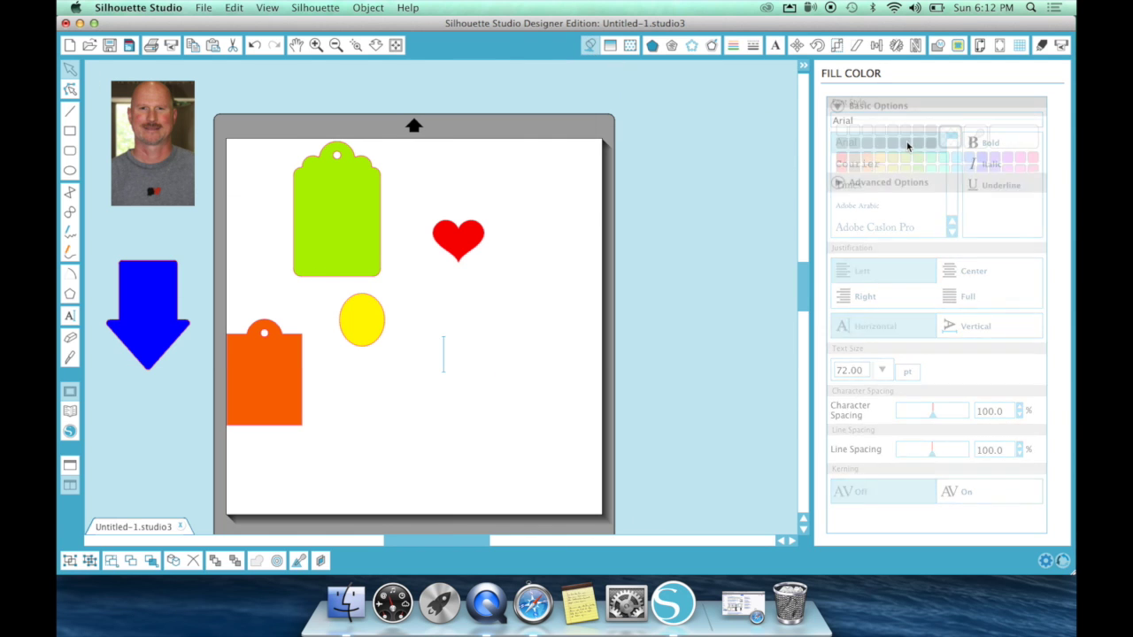
{"action": "left_click", "coordinate": [868, 169]}
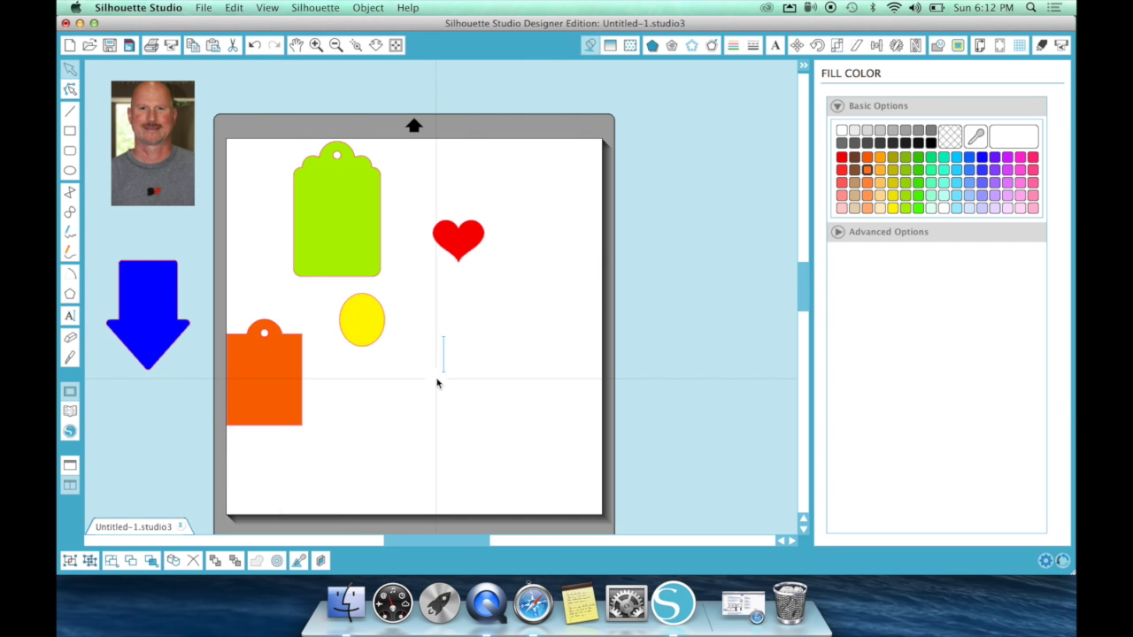
Step: Add a text object containing a short first name in capitals on the page below the heart
{"action": "left_click", "coordinate": [69, 315]}
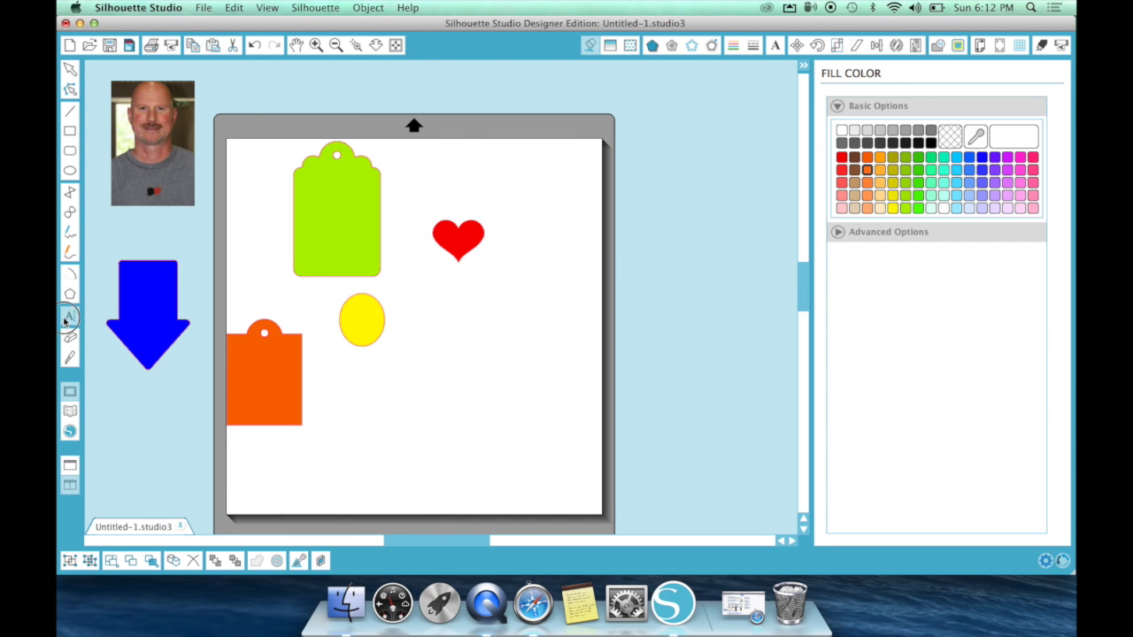
{"action": "left_click", "coordinate": [428, 379]}
{"action": "type", "text": "KEN"}
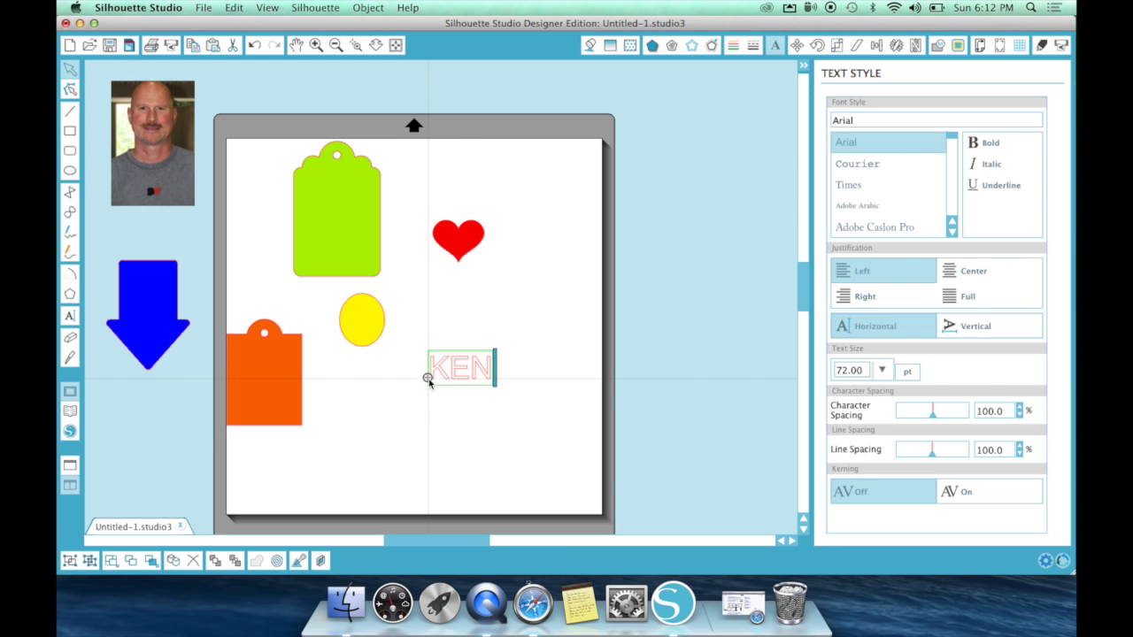
{"action": "left_click", "coordinate": [483, 419]}
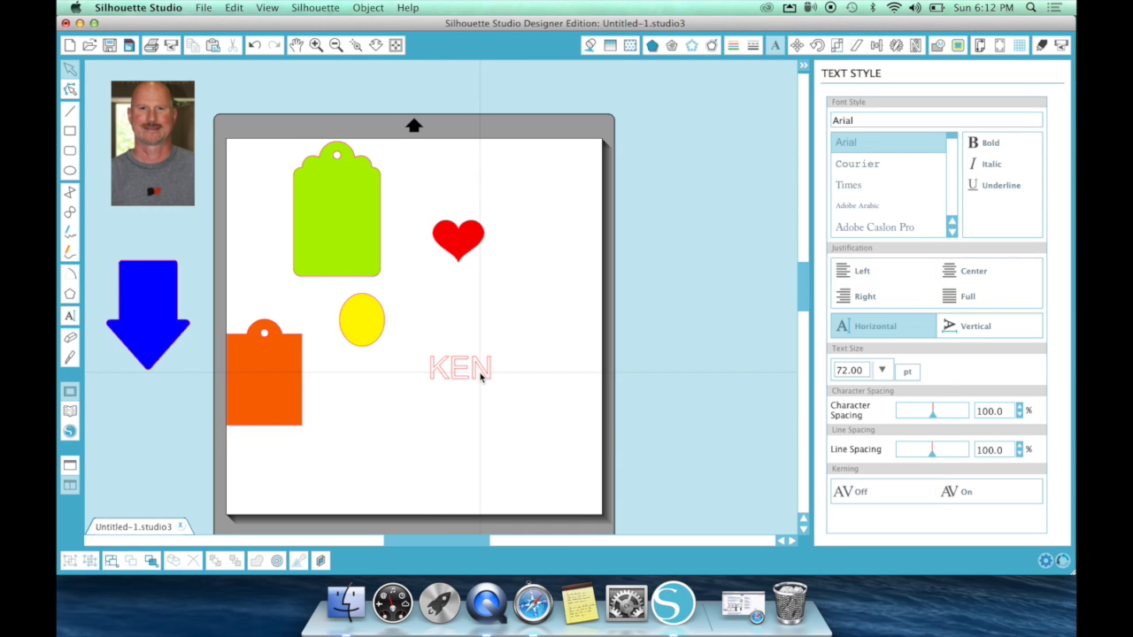
Step: Fill the name text with orange
{"action": "left_click", "coordinate": [483, 372]}
{"action": "left_click", "coordinate": [591, 45]}
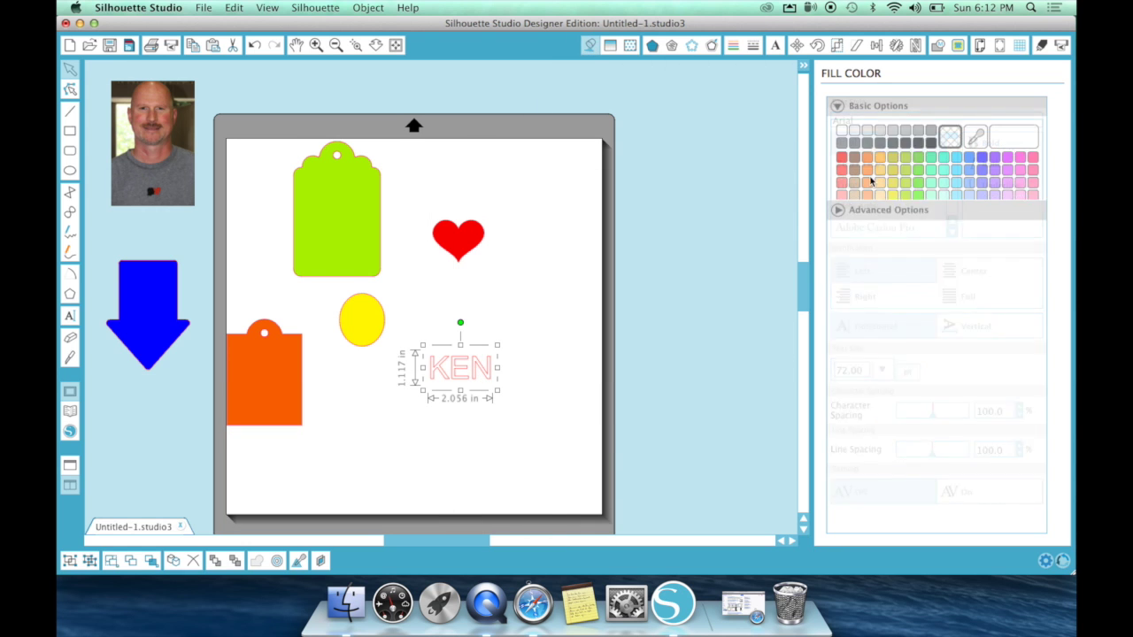
{"action": "left_click", "coordinate": [867, 156]}
{"action": "left_click", "coordinate": [508, 451]}
Step: Ungroup the name text into separate letters
{"action": "double_click", "coordinate": [480, 371]}
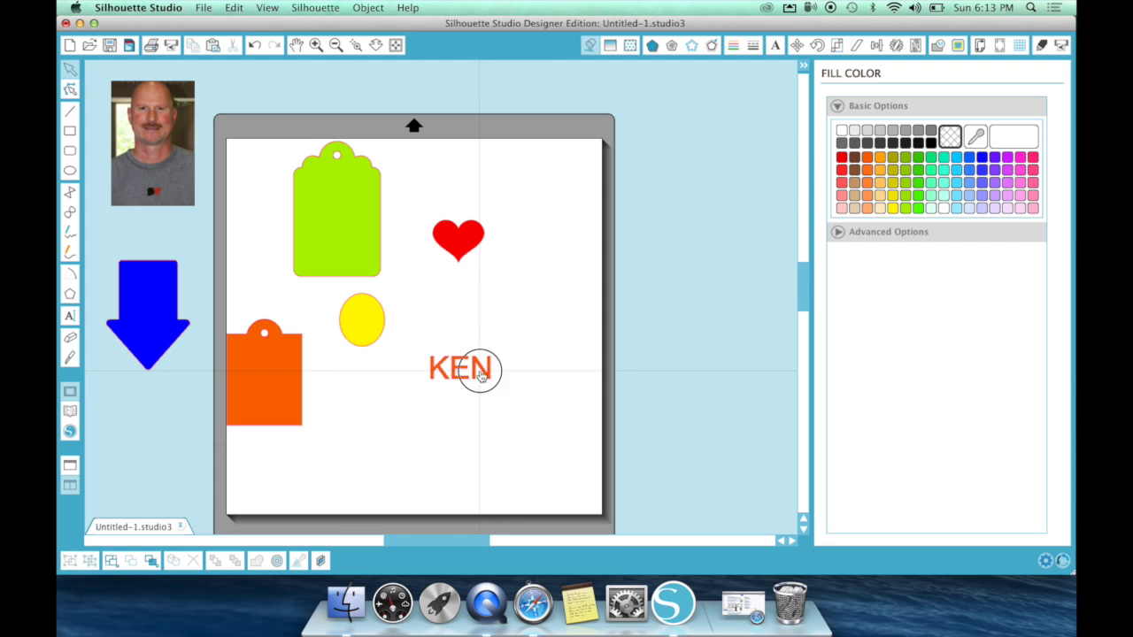
{"action": "right_click", "coordinate": [479, 370]}
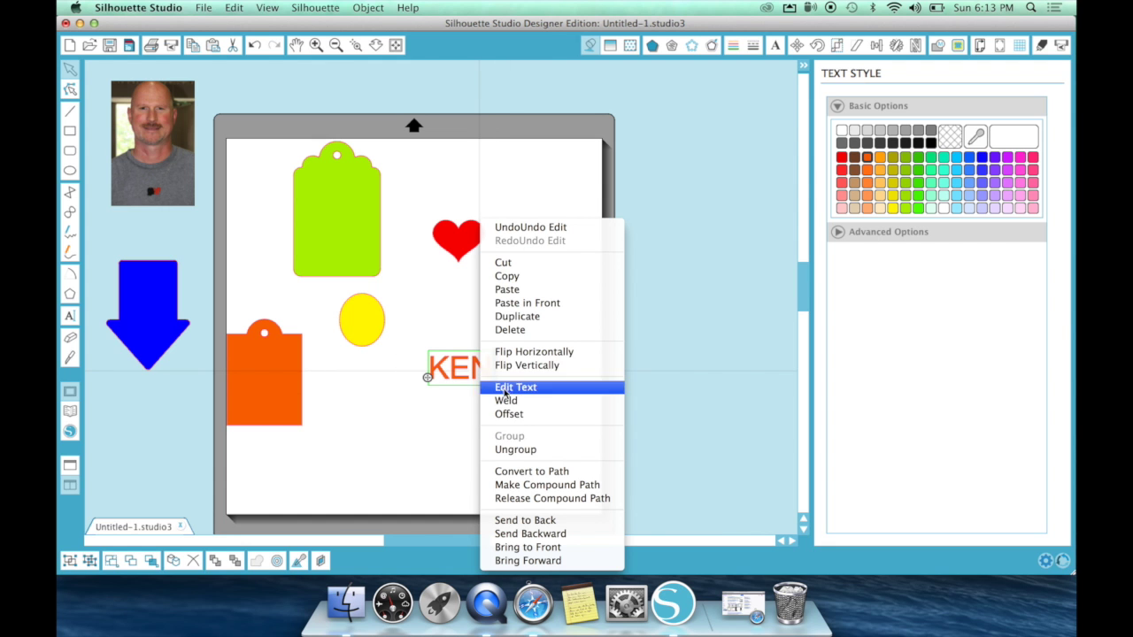
{"action": "left_click", "coordinate": [518, 450]}
Step: Move the second and third letters of the name so that all three letters overlap
{"action": "left_click", "coordinate": [454, 388]}
{"action": "double_click", "coordinate": [452, 386]}
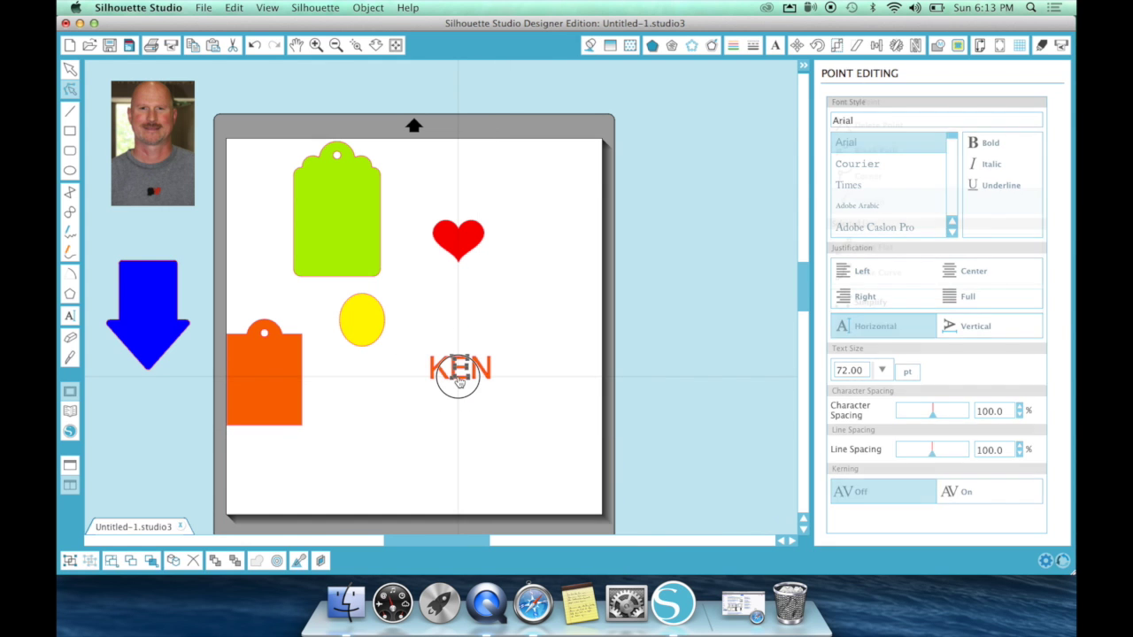
{"action": "left_click", "coordinate": [499, 397]}
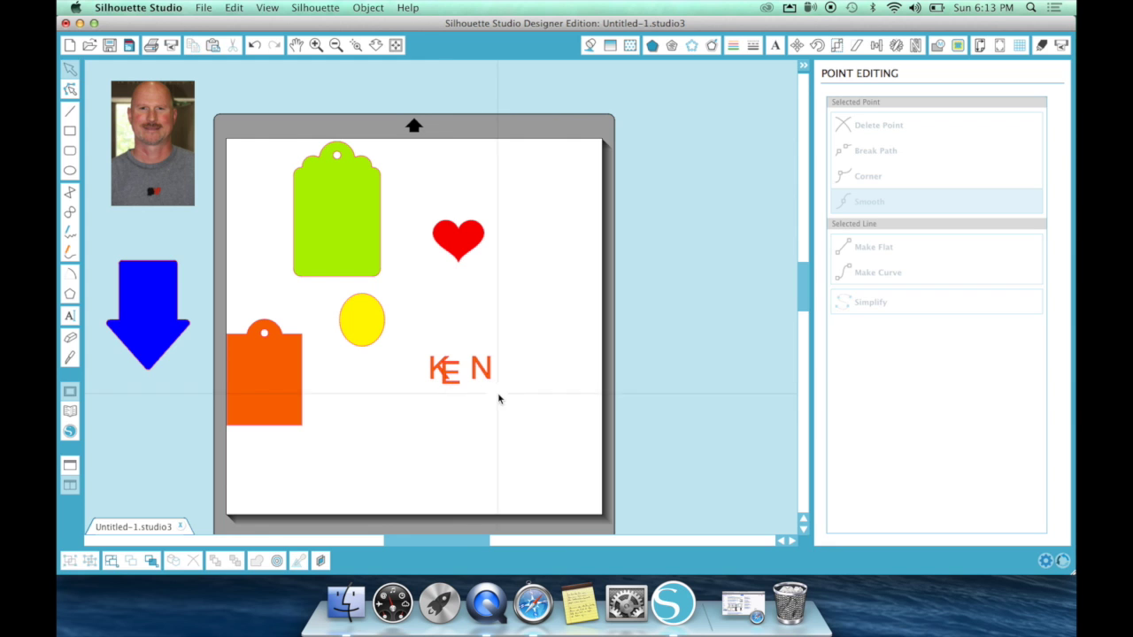
{"action": "left_click", "coordinate": [470, 374]}
{"action": "left_click_drag", "start_coordinate": [470, 373], "coordinate": [466, 369]}
{"action": "left_click", "coordinate": [435, 331]}
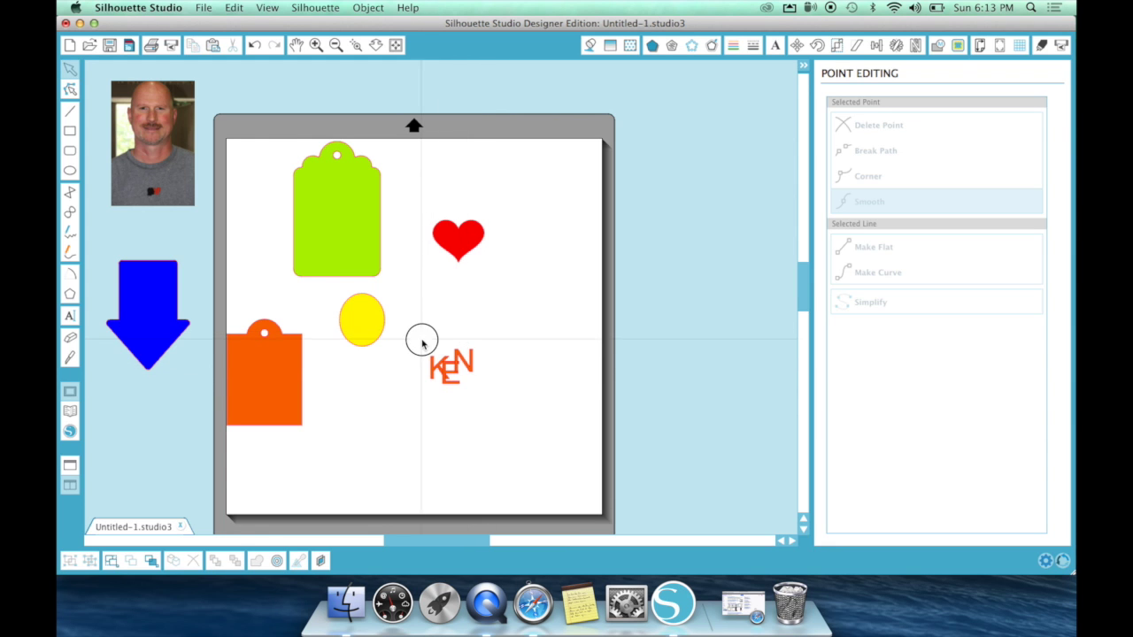
Step: Weld the three overlapping letters into one shape
{"action": "left_click_drag", "start_coordinate": [422, 339], "coordinate": [508, 407]}
{"action": "left_click", "coordinate": [937, 45]}
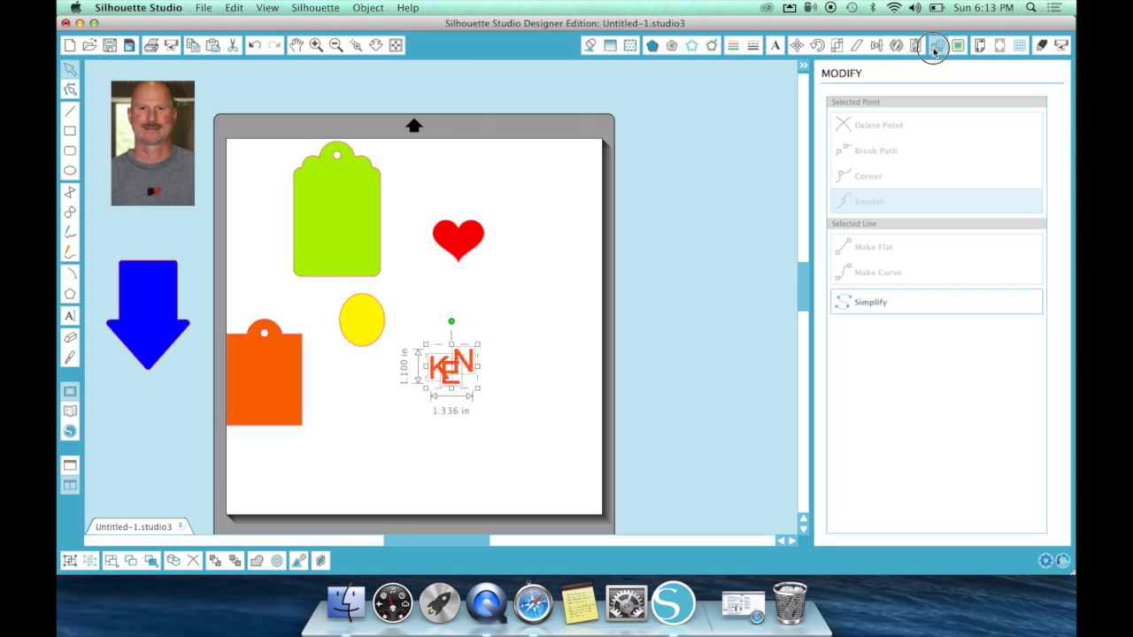
{"action": "left_click", "coordinate": [867, 127]}
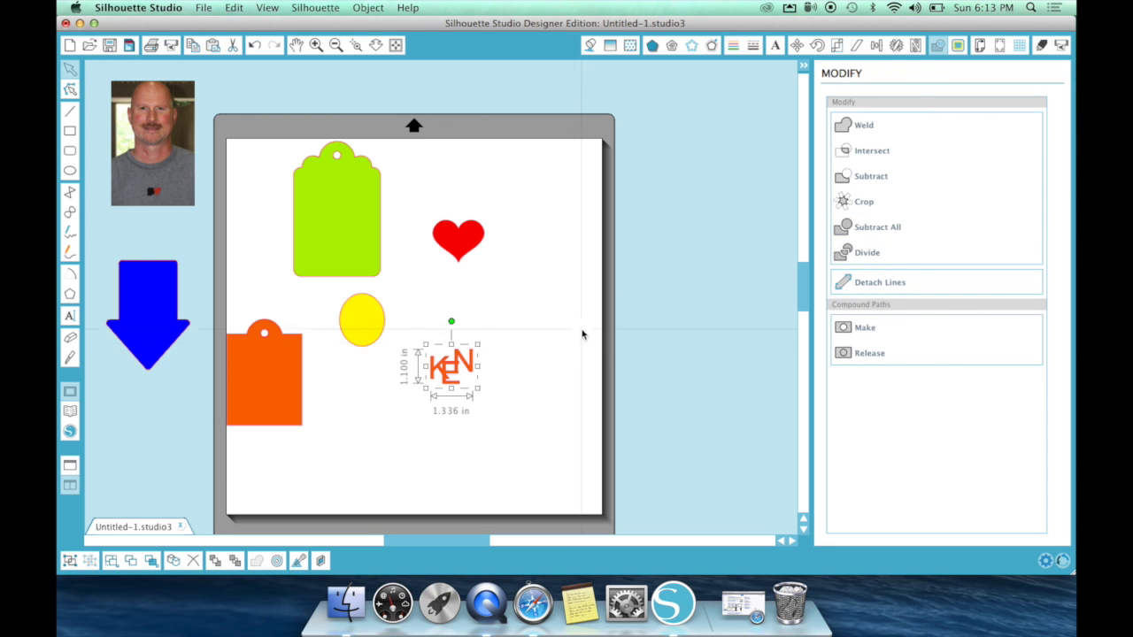
Step: Move the welded name shape sideways as one piece, and delete it from the page
{"action": "left_click", "coordinate": [522, 387]}
{"action": "left_click_drag", "start_coordinate": [461, 379], "coordinate": [510, 351]}
{"action": "left_click", "coordinate": [565, 387]}
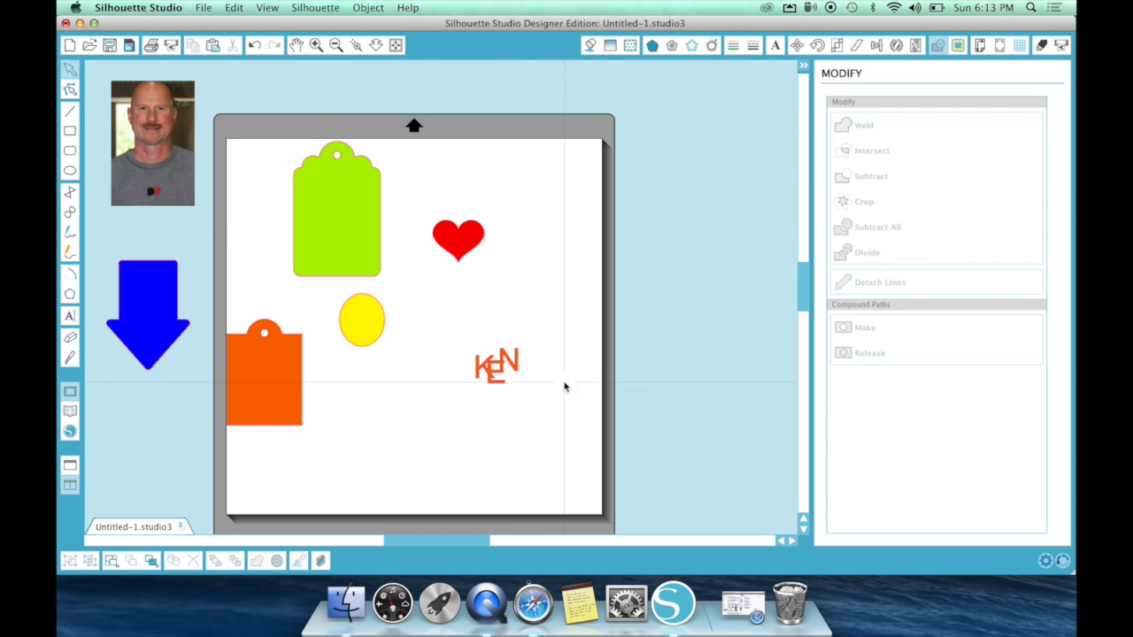
{"action": "left_click", "coordinate": [497, 379]}
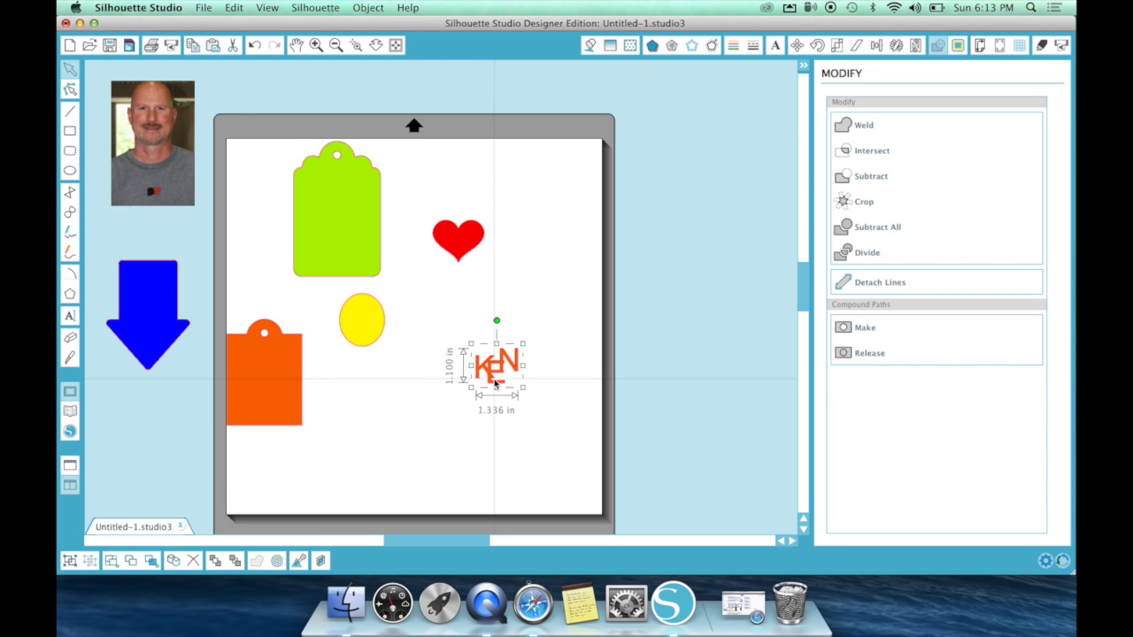
{"action": "key", "text": "Delete"}
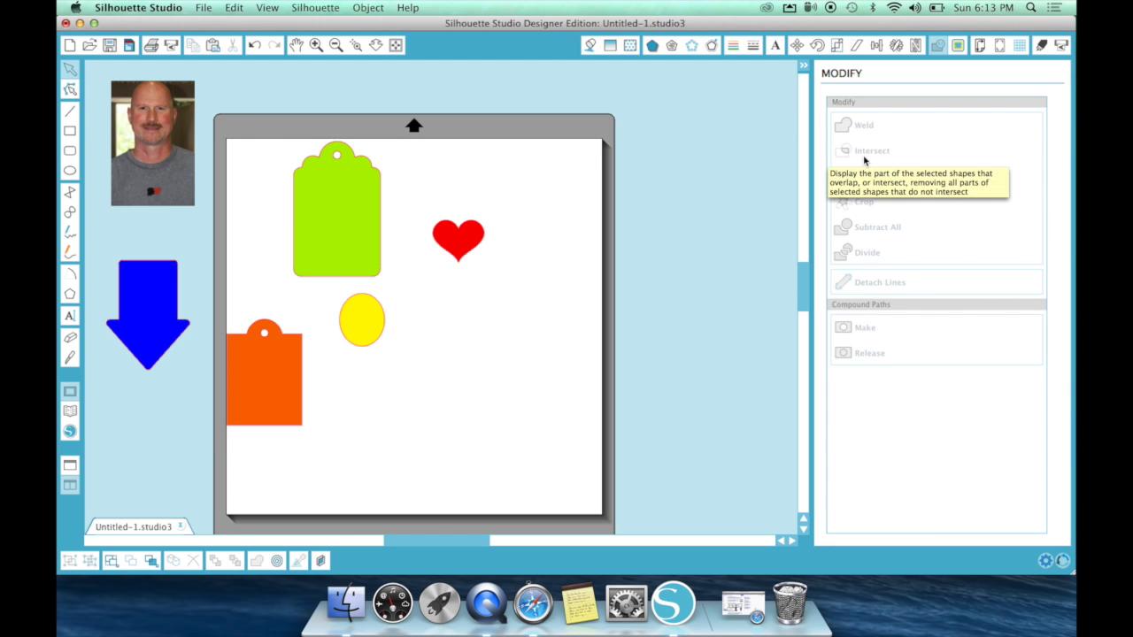
Step: Draw three mutually overlapping ellipses across the right edge of the page, two side by side and one below
{"action": "left_click", "coordinate": [72, 173]}
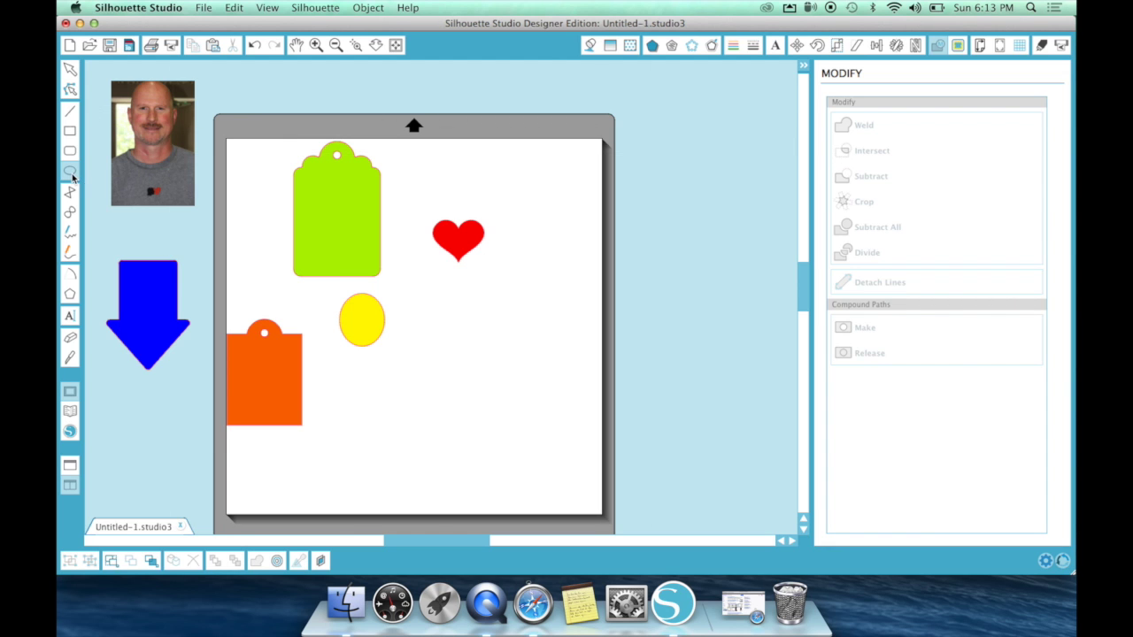
{"action": "left_click_drag", "start_coordinate": [540, 183], "coordinate": [625, 262]}
{"action": "left_click_drag", "start_coordinate": [611, 184], "coordinate": [694, 260]}
{"action": "left_click_drag", "start_coordinate": [580, 220], "coordinate": [679, 306]}
{"action": "left_click_drag", "start_coordinate": [658, 312], "coordinate": [658, 312]}
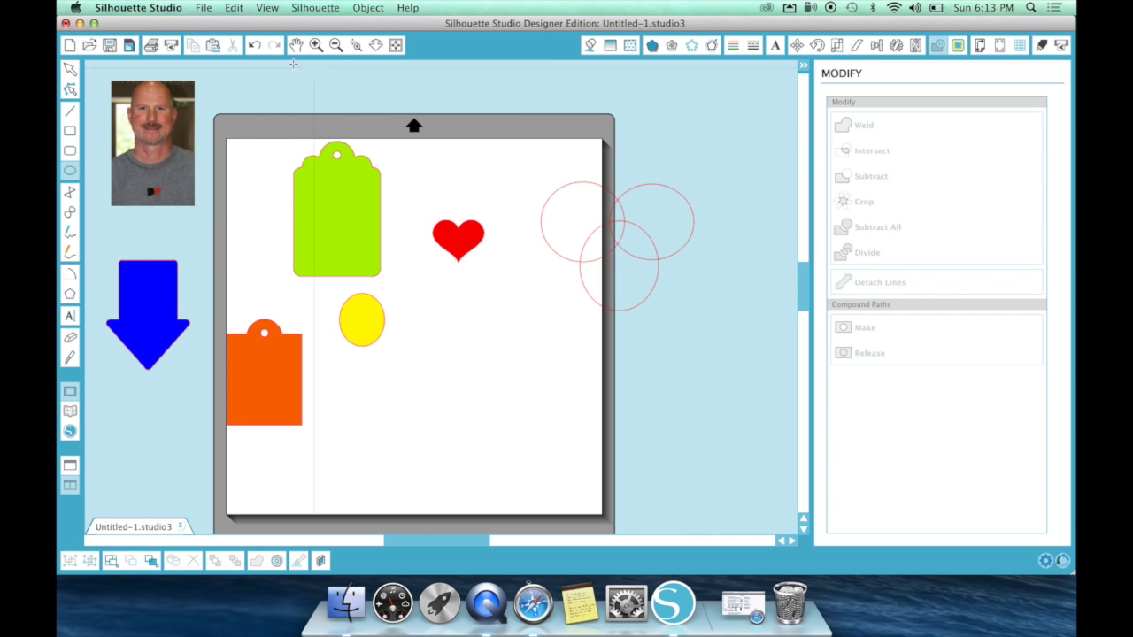
Step: Intersect the three overlapping ellipses and delete the resulting shape
{"action": "left_click", "coordinate": [69, 67]}
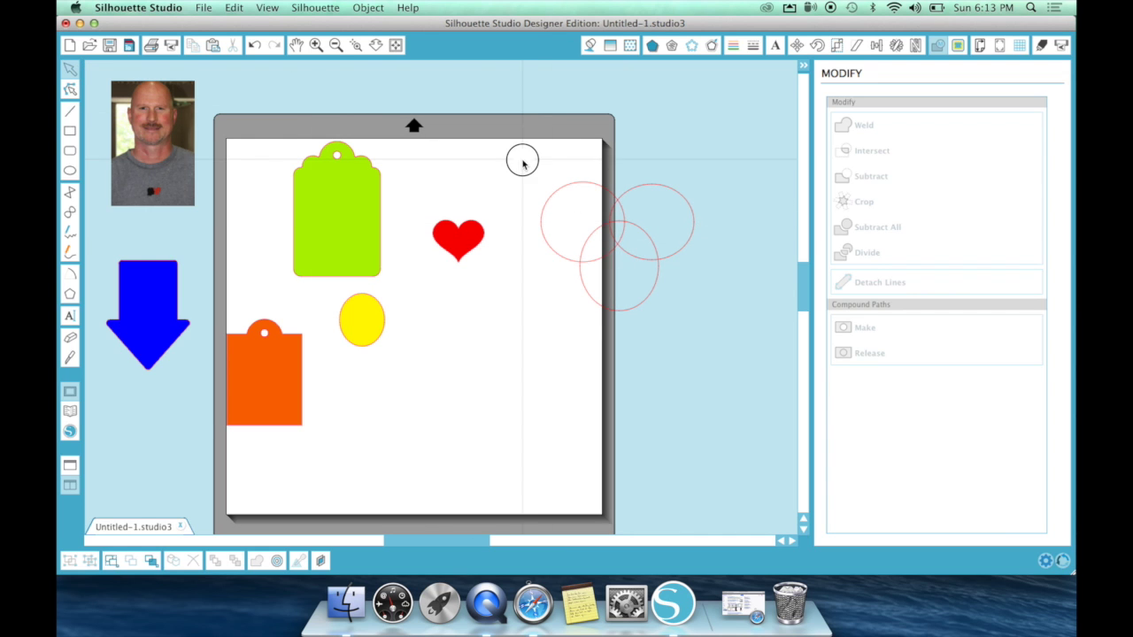
{"action": "left_click_drag", "start_coordinate": [523, 162], "coordinate": [771, 354]}
{"action": "left_click", "coordinate": [872, 151]}
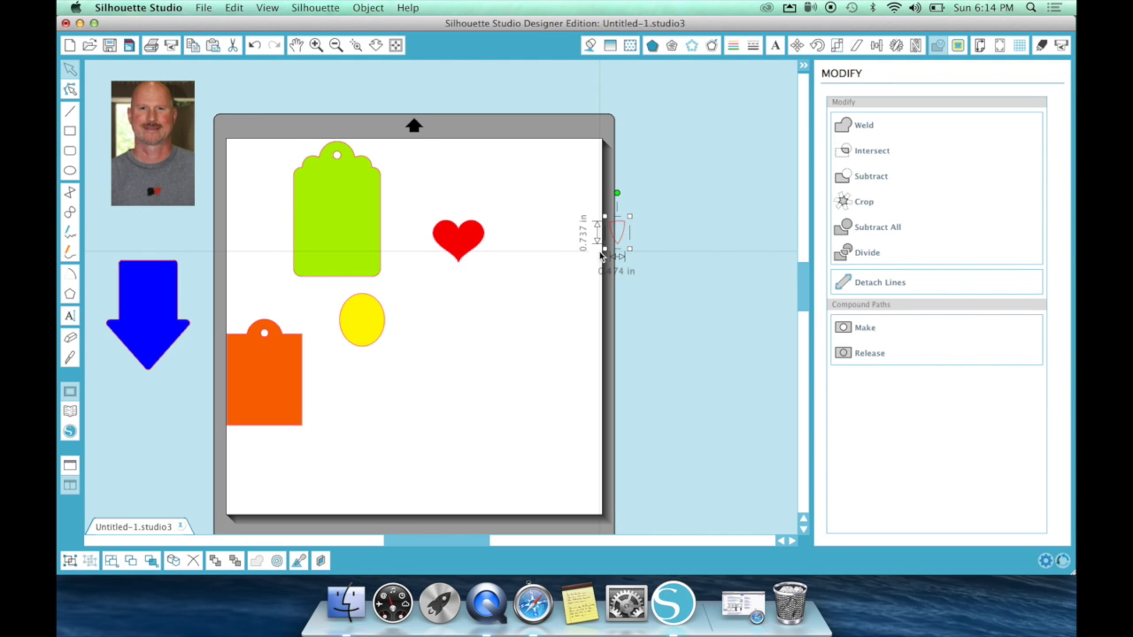
{"action": "key", "text": "Delete"}
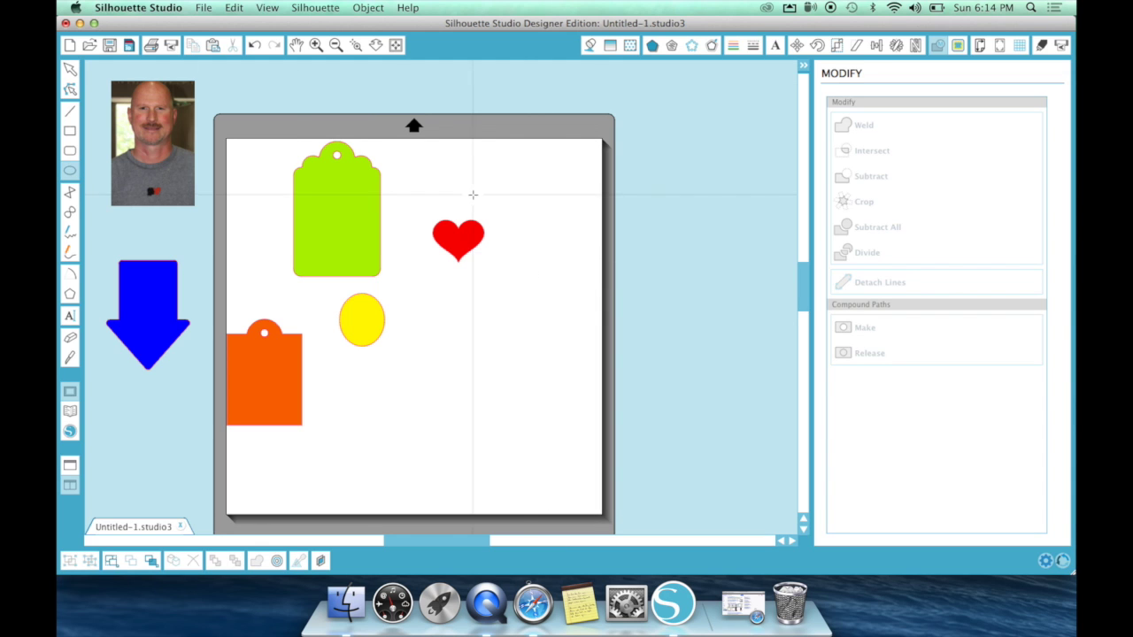
Step: Draw two side-by-side overlapping ellipses across the page's right edge
{"action": "left_click_drag", "start_coordinate": [522, 193], "coordinate": [601, 288]}
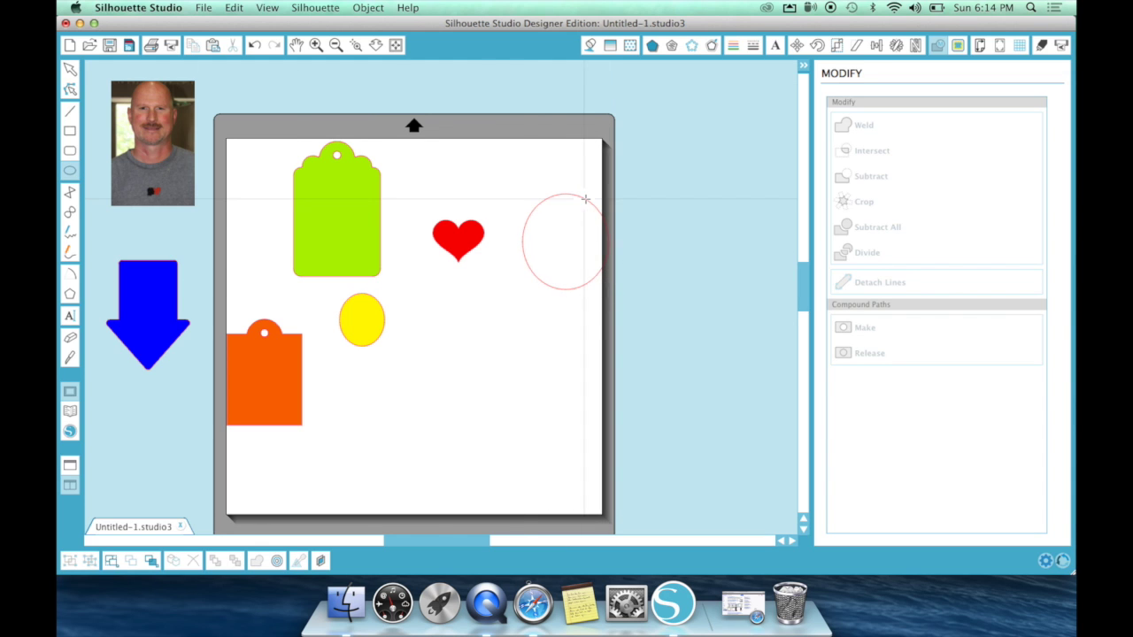
{"action": "left_click_drag", "start_coordinate": [583, 192], "coordinate": [666, 277]}
{"action": "left_click", "coordinate": [70, 69]}
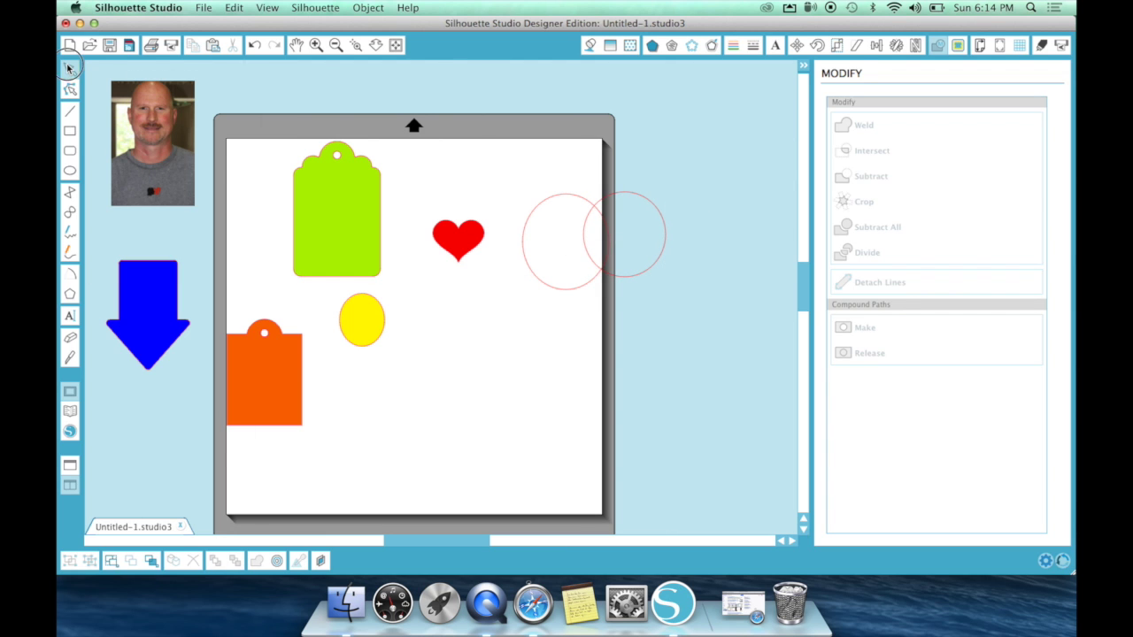
Step: Intersect the two overlapping ellipses and move the resulting lens shape onto the page below the heart
{"action": "left_click_drag", "start_coordinate": [493, 182], "coordinate": [707, 326]}
{"action": "left_click", "coordinate": [871, 158]}
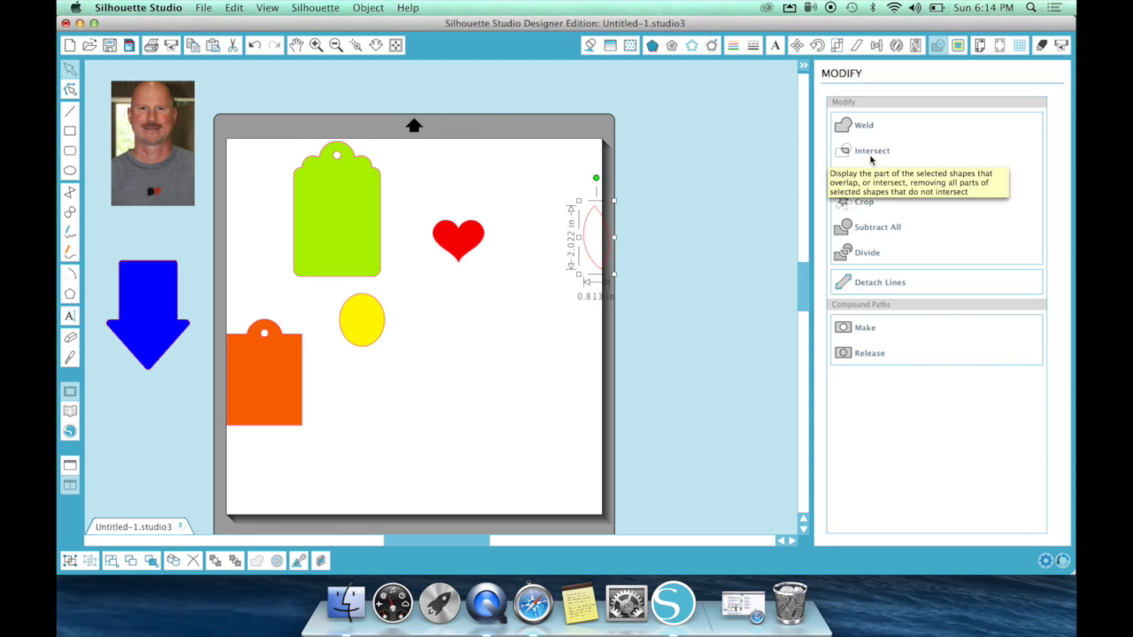
{"action": "left_click_drag", "start_coordinate": [585, 232], "coordinate": [500, 338]}
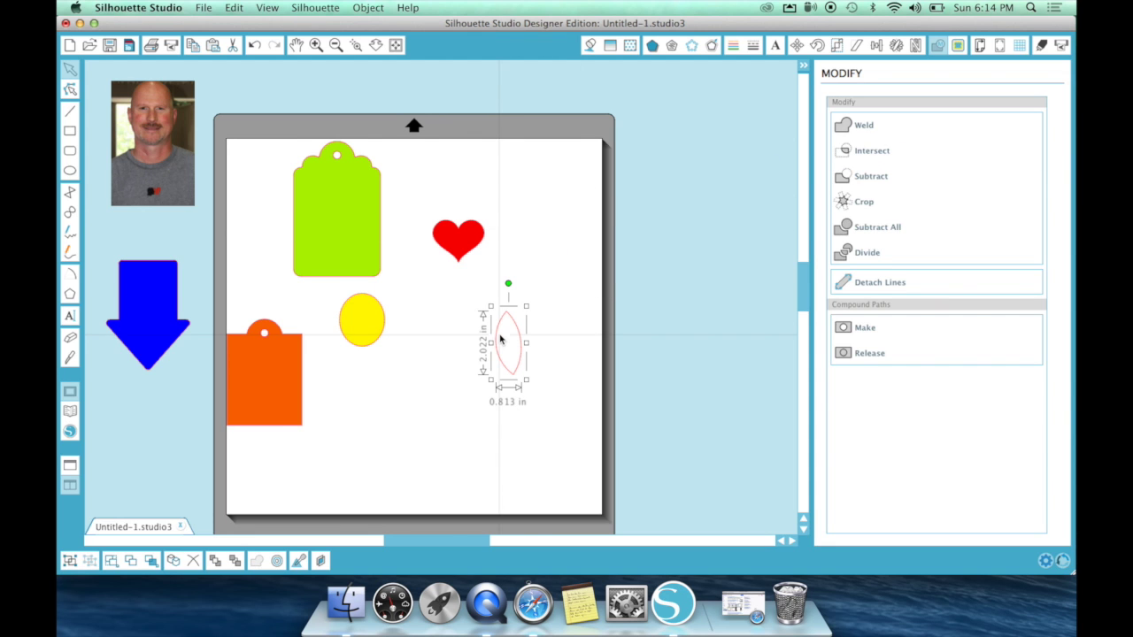
Step: Delete the lens shape and draw two larger overlapping ellipses on the lower part of the page
{"action": "key", "text": "Delete"}
{"action": "left_click", "coordinate": [69, 171]}
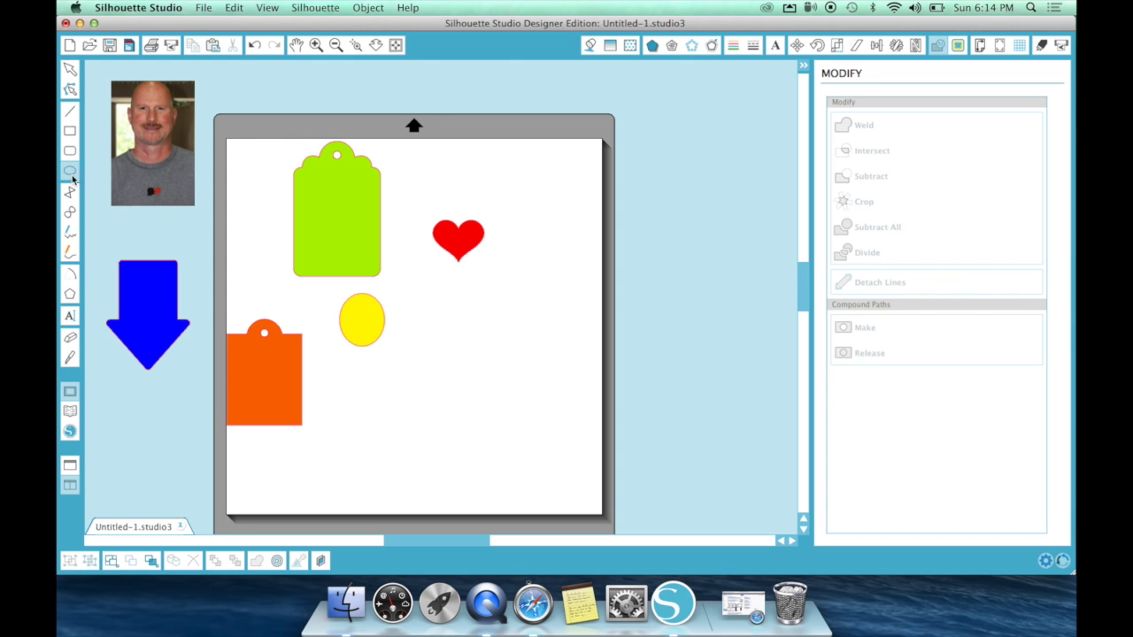
{"action": "left_click_drag", "start_coordinate": [386, 370], "coordinate": [469, 475]}
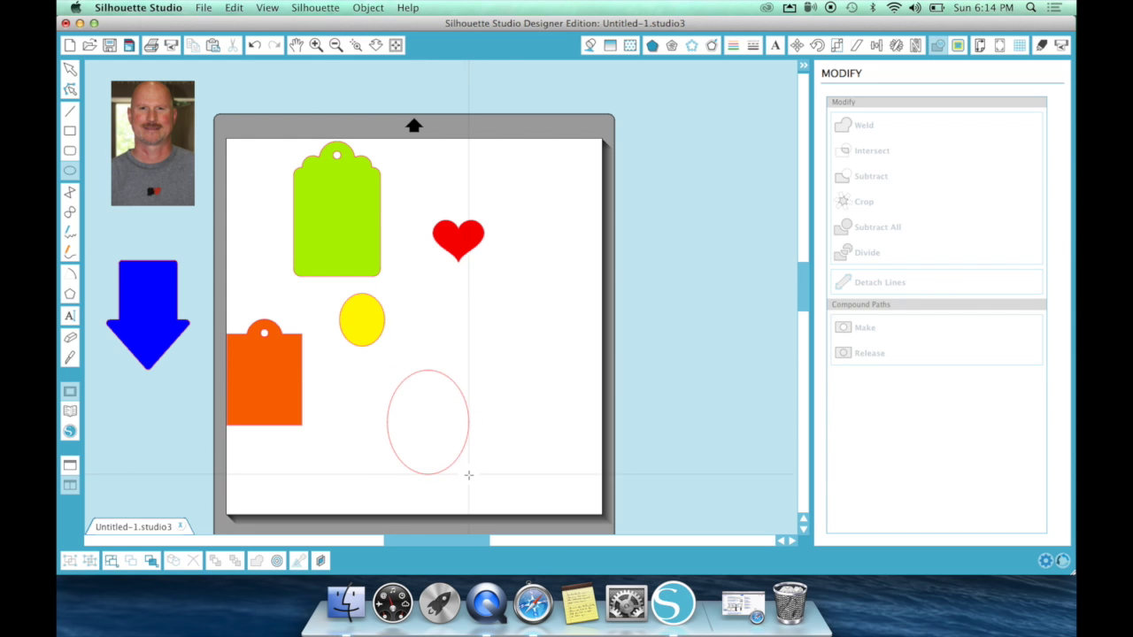
{"action": "left_click_drag", "start_coordinate": [441, 363], "coordinate": [549, 477]}
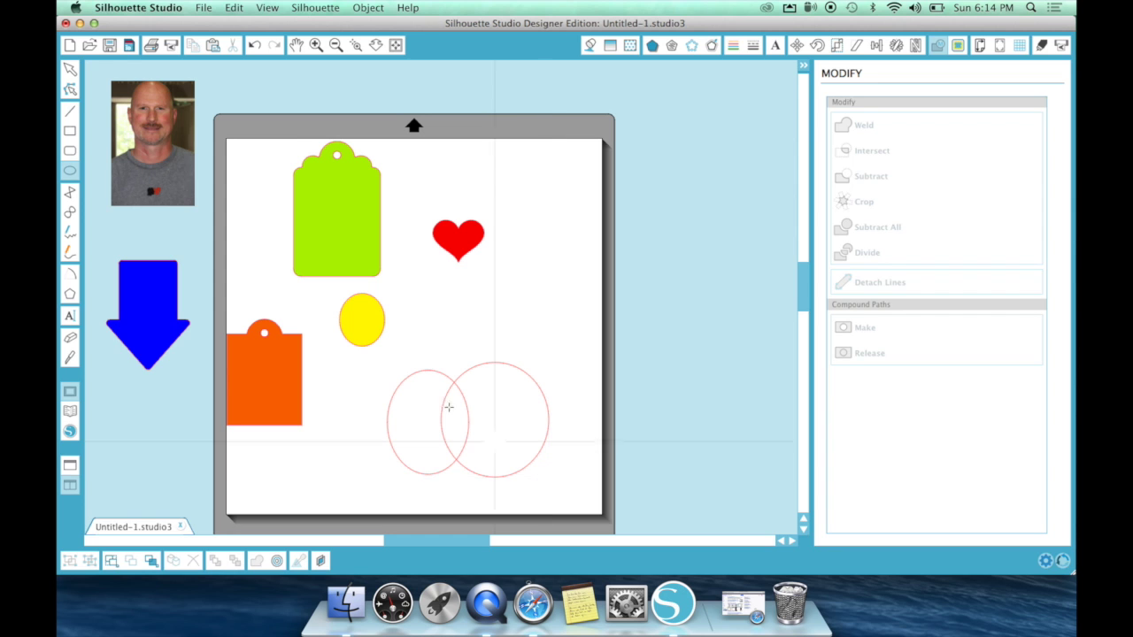
{"action": "left_click", "coordinate": [71, 68]}
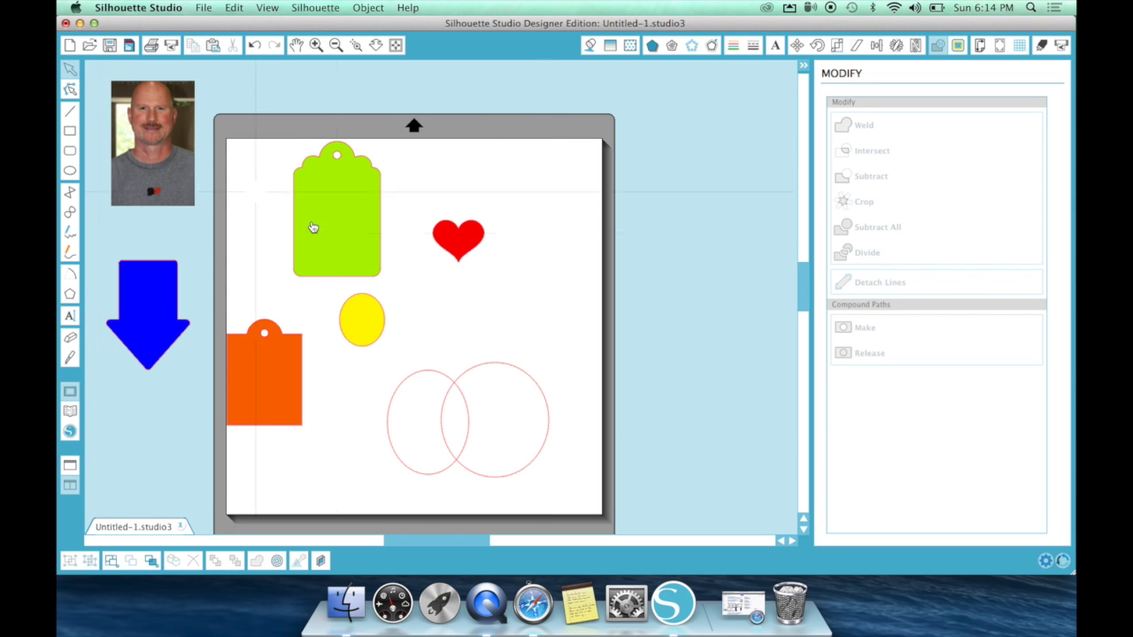
Step: Intersect the two large ellipses on the lower page and delete the resulting lens shape
{"action": "left_click", "coordinate": [373, 367]}
{"action": "left_click_drag", "start_coordinate": [373, 368], "coordinate": [576, 519]}
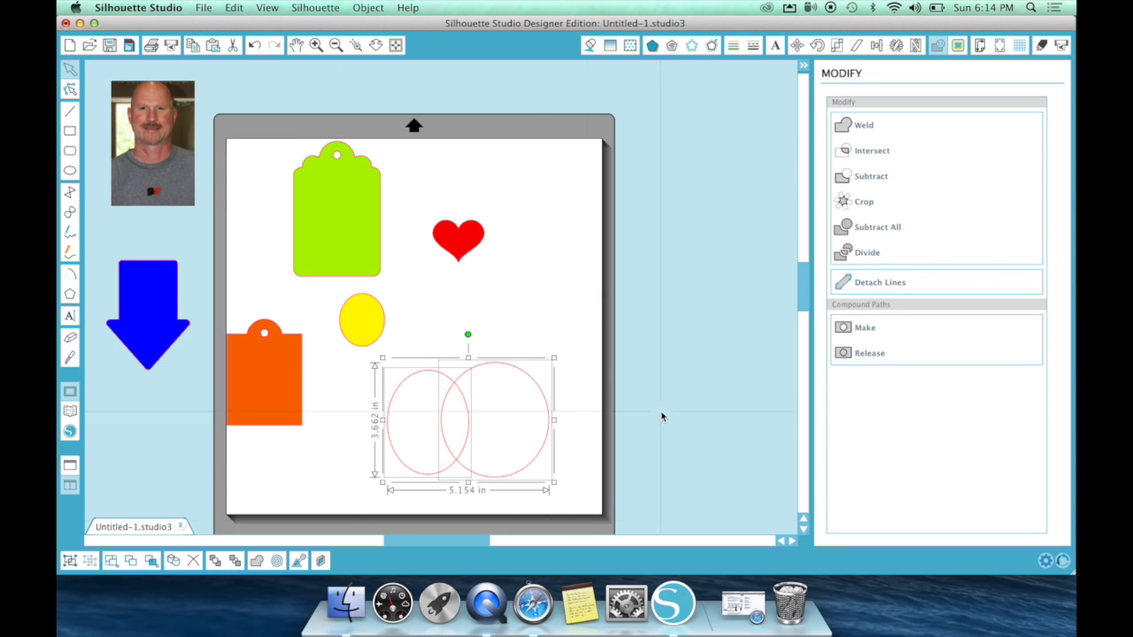
{"action": "left_click", "coordinate": [869, 154]}
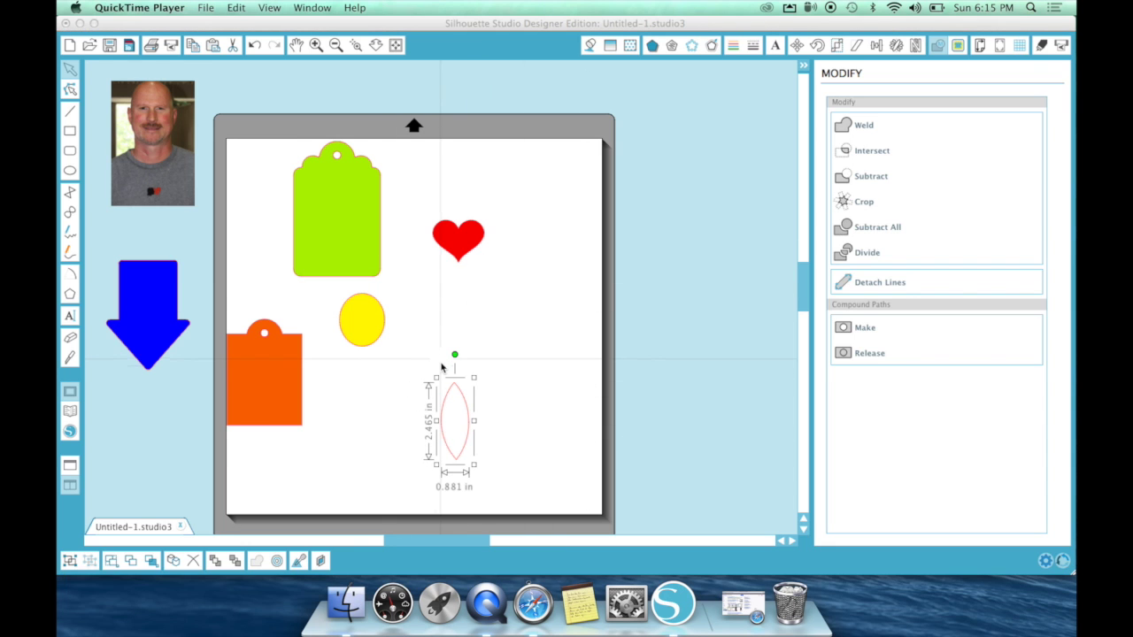
{"action": "left_click", "coordinate": [466, 399]}
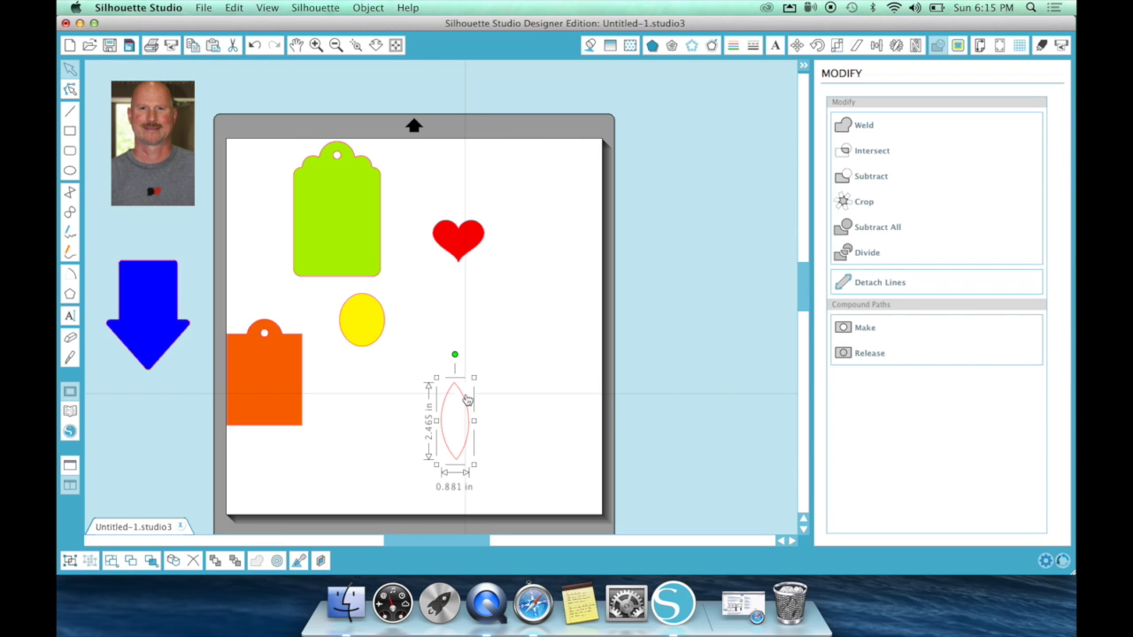
{"action": "key", "text": "Delete"}
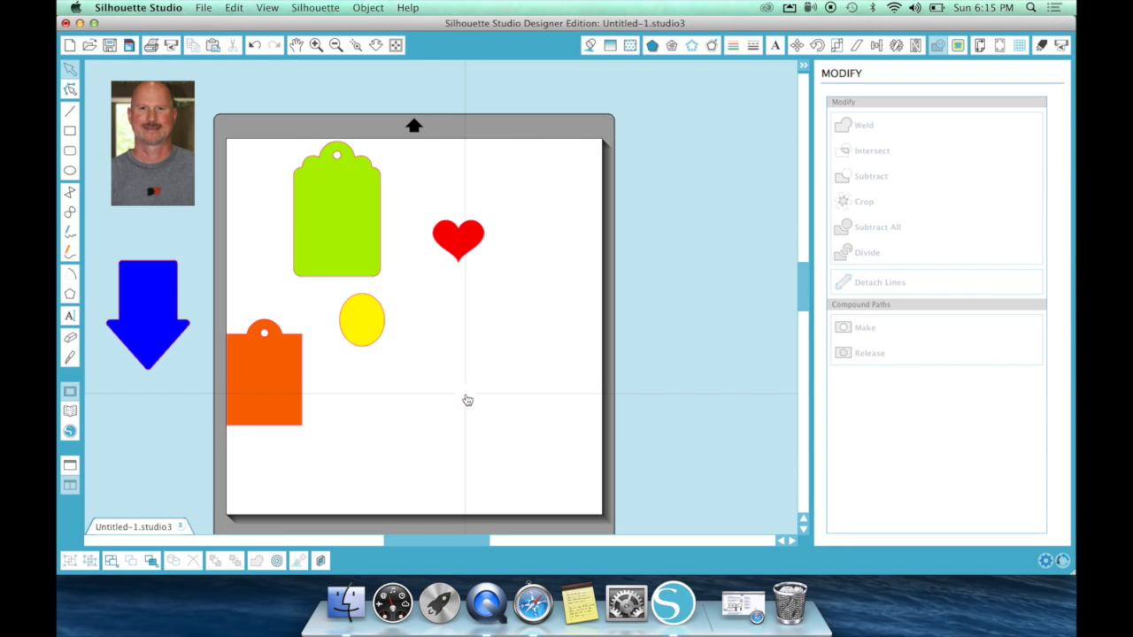
Step: Draw a wide rounded rectangle, an ellipse overlapping its upper edge, and a tall rounded rectangle overlapping both
{"action": "left_click", "coordinate": [70, 153]}
{"action": "left_click_drag", "start_coordinate": [427, 372], "coordinate": [553, 449]}
{"action": "left_click", "coordinate": [70, 170]}
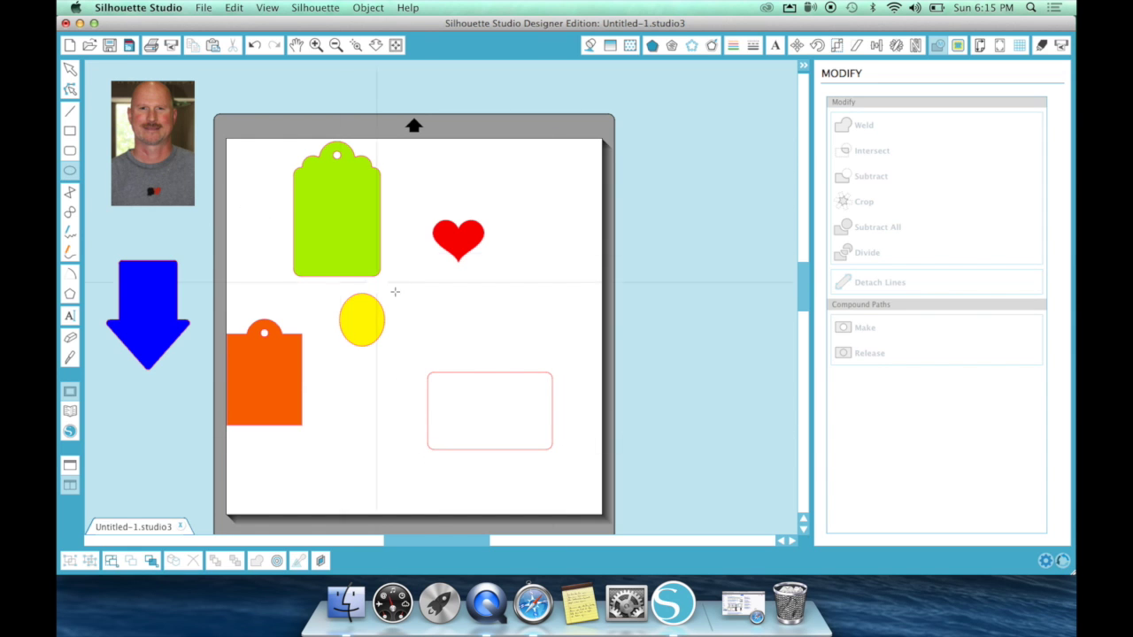
{"action": "left_click_drag", "start_coordinate": [449, 337], "coordinate": [540, 435]}
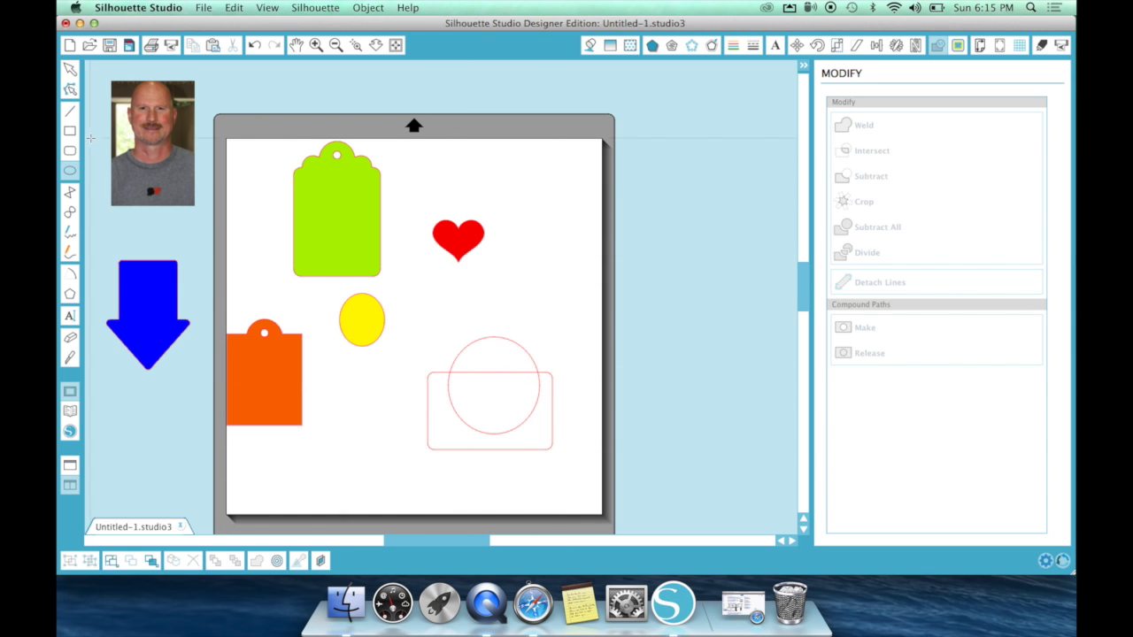
{"action": "left_click", "coordinate": [70, 152]}
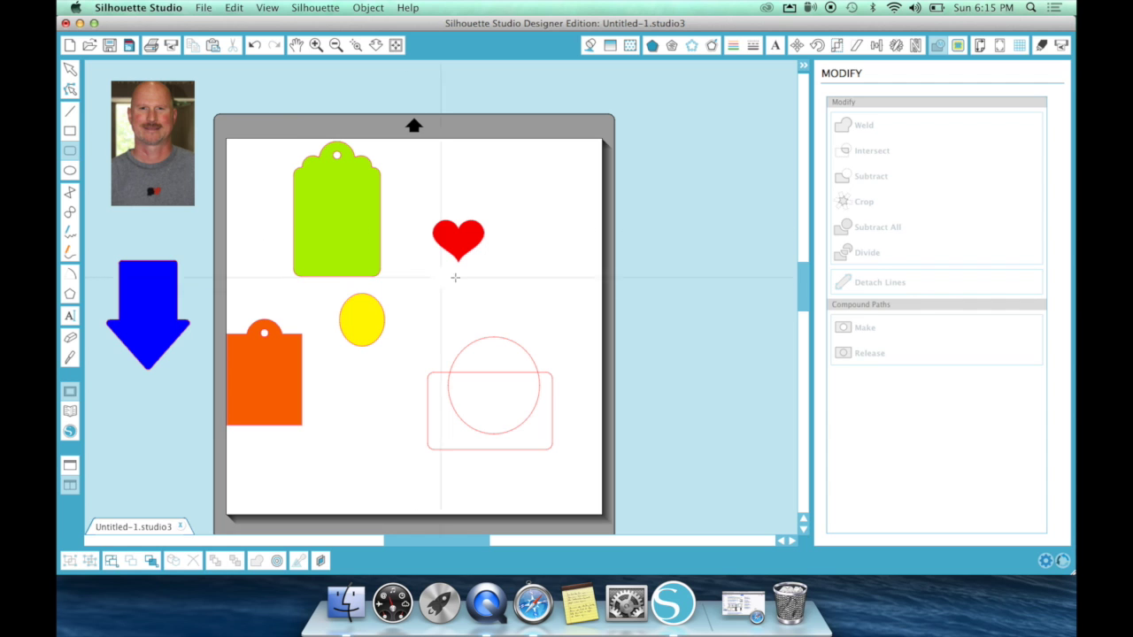
{"action": "left_click_drag", "start_coordinate": [521, 328], "coordinate": [589, 435]}
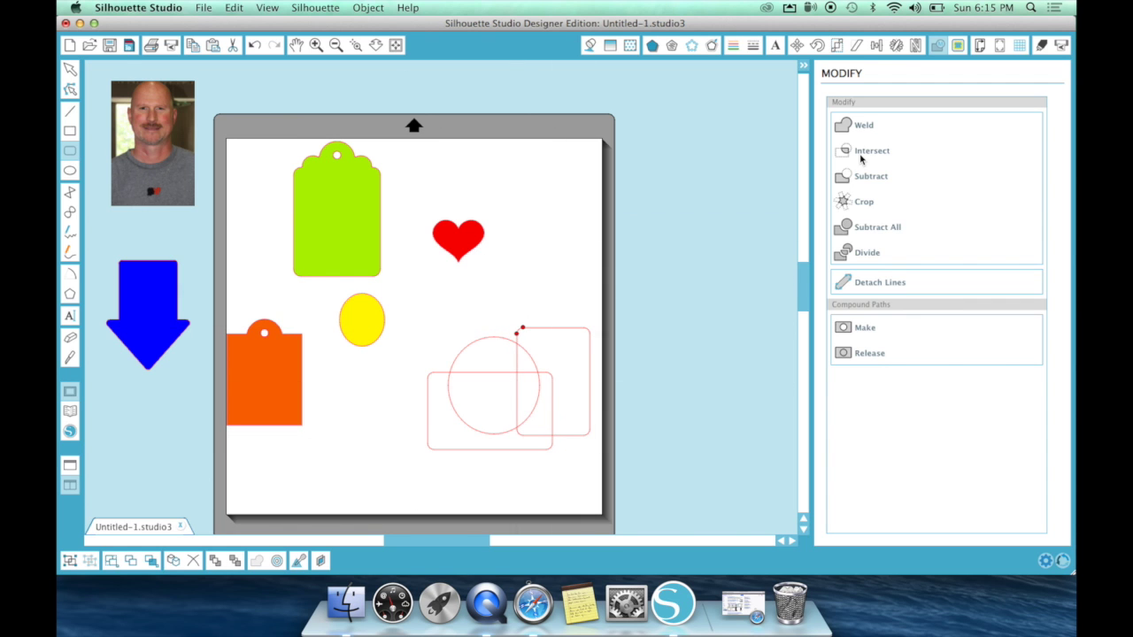
Step: Intersect the ellipse and the two rounded rectangles
{"action": "left_click", "coordinate": [70, 68]}
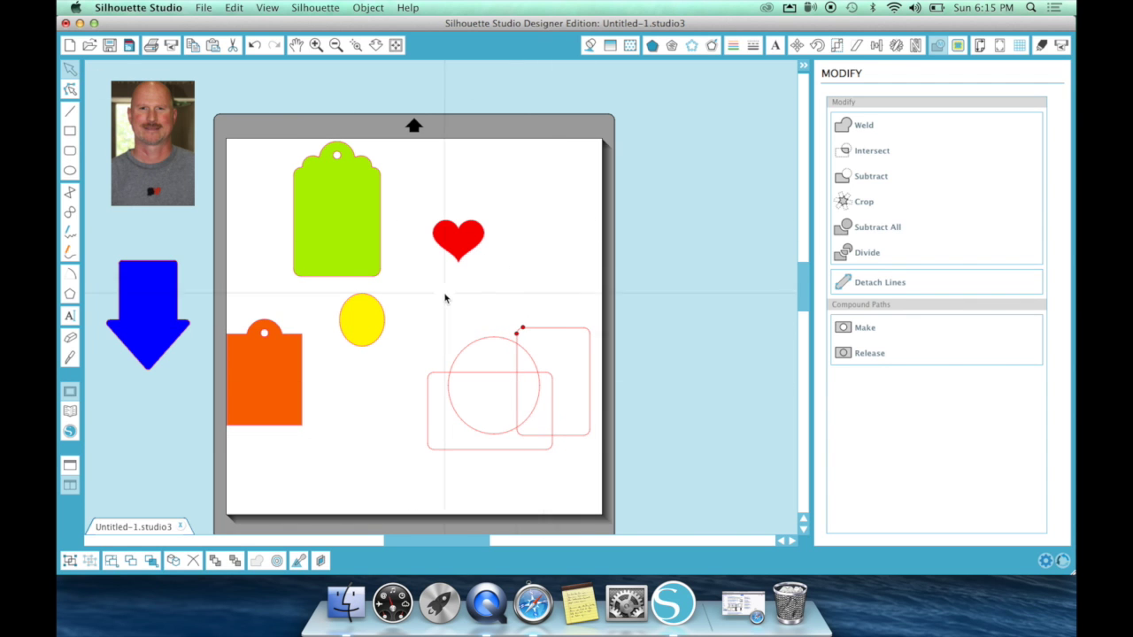
{"action": "left_click_drag", "start_coordinate": [405, 295], "coordinate": [678, 493]}
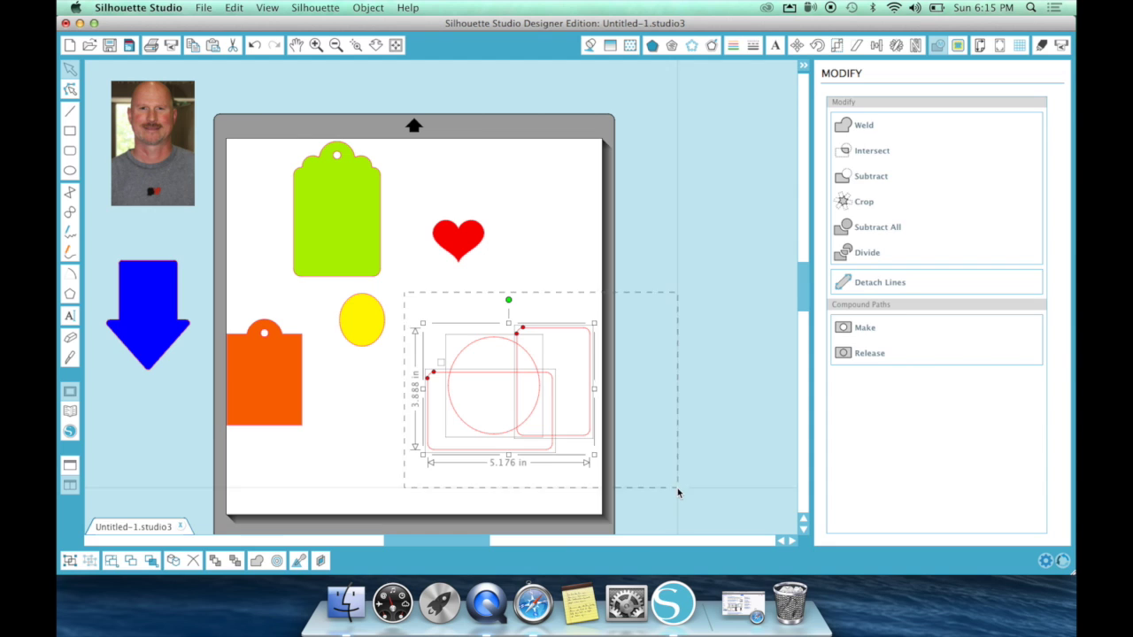
{"action": "left_click", "coordinate": [876, 152]}
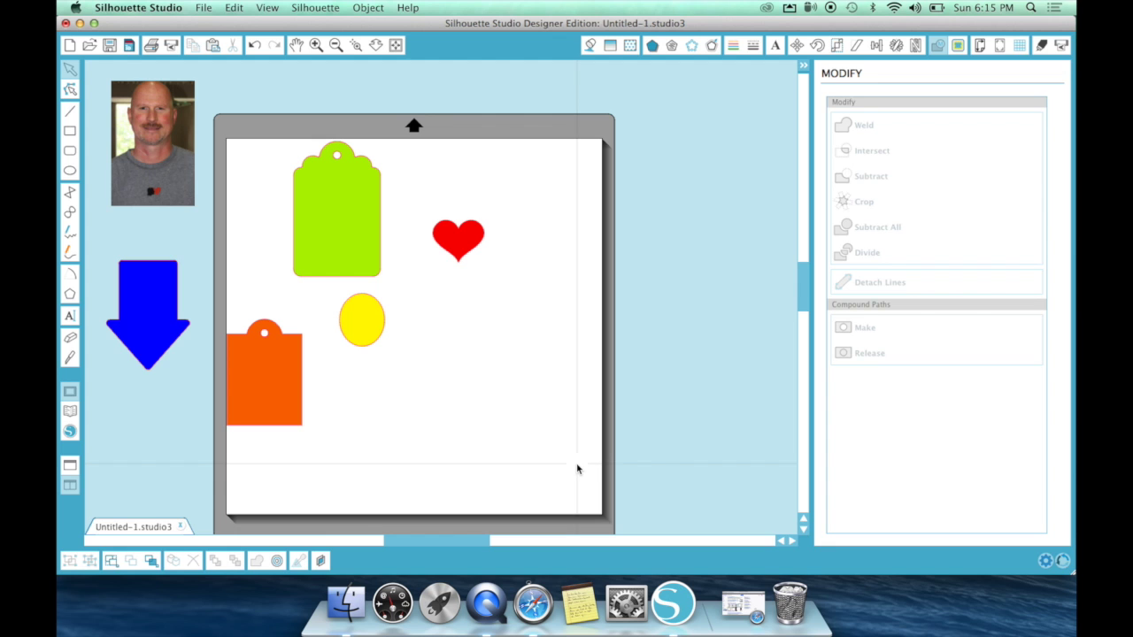
Step: Move the portrait photo onto the page below the heart and enlarge it proportionally
{"action": "left_click_drag", "start_coordinate": [170, 96], "coordinate": [500, 343]}
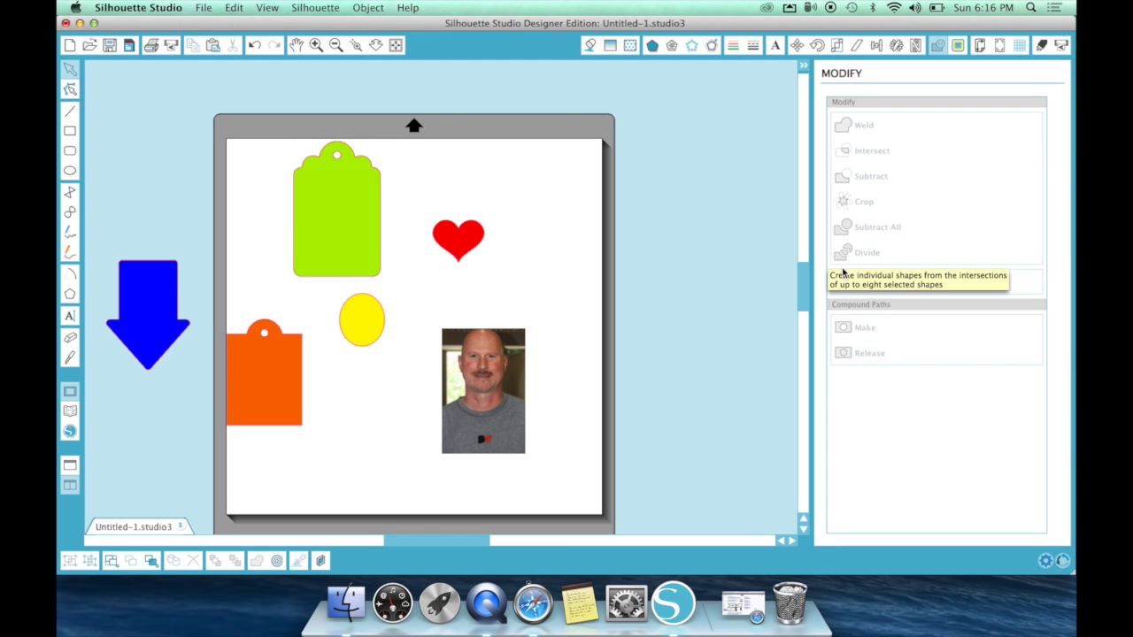
{"action": "left_click", "coordinate": [481, 358]}
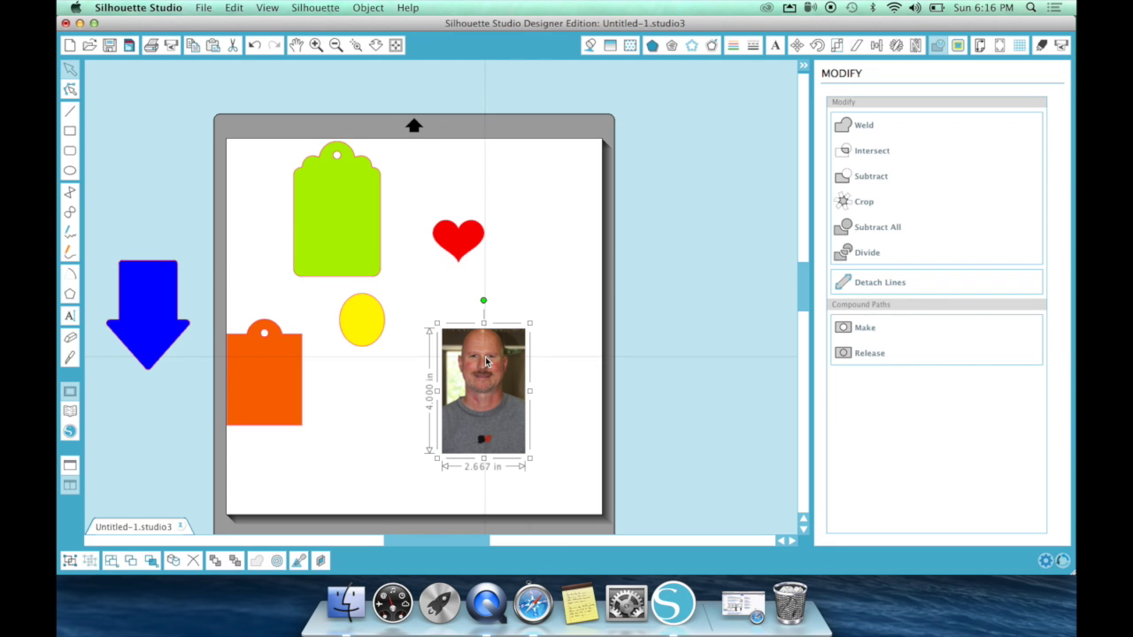
{"action": "left_click_drag", "start_coordinate": [530, 322], "coordinate": [566, 287]}
Step: Move the red heart beside the green tag and place the blue arrow directly above the photo
{"action": "left_click_drag", "start_coordinate": [448, 237], "coordinate": [248, 194]}
{"action": "left_click", "coordinate": [164, 328]}
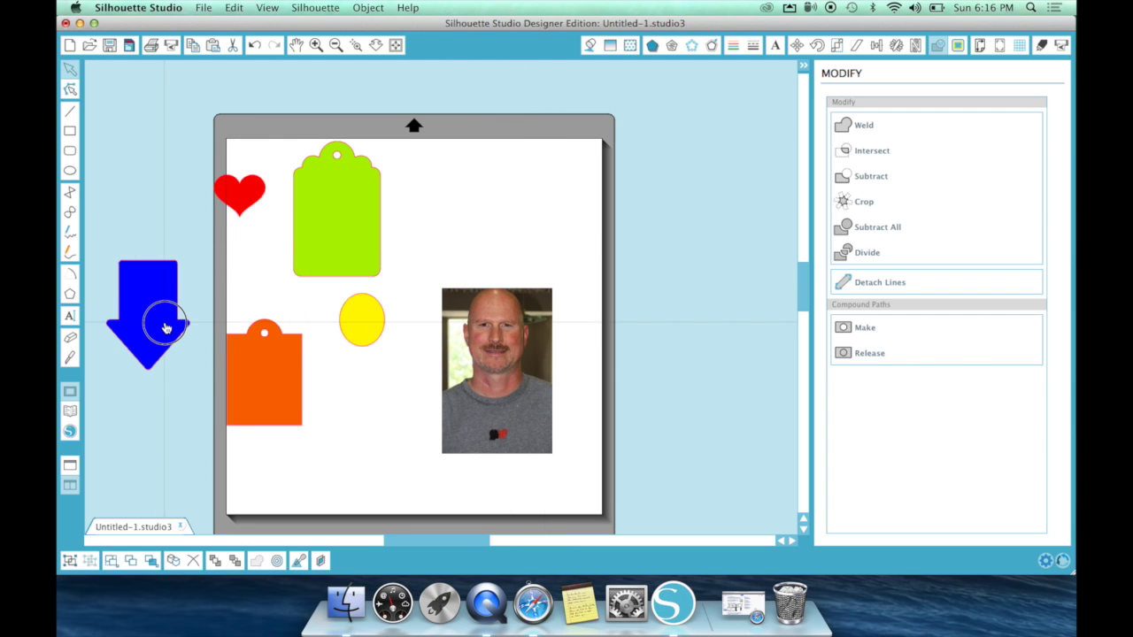
{"action": "left_click_drag", "start_coordinate": [164, 328], "coordinate": [505, 225]}
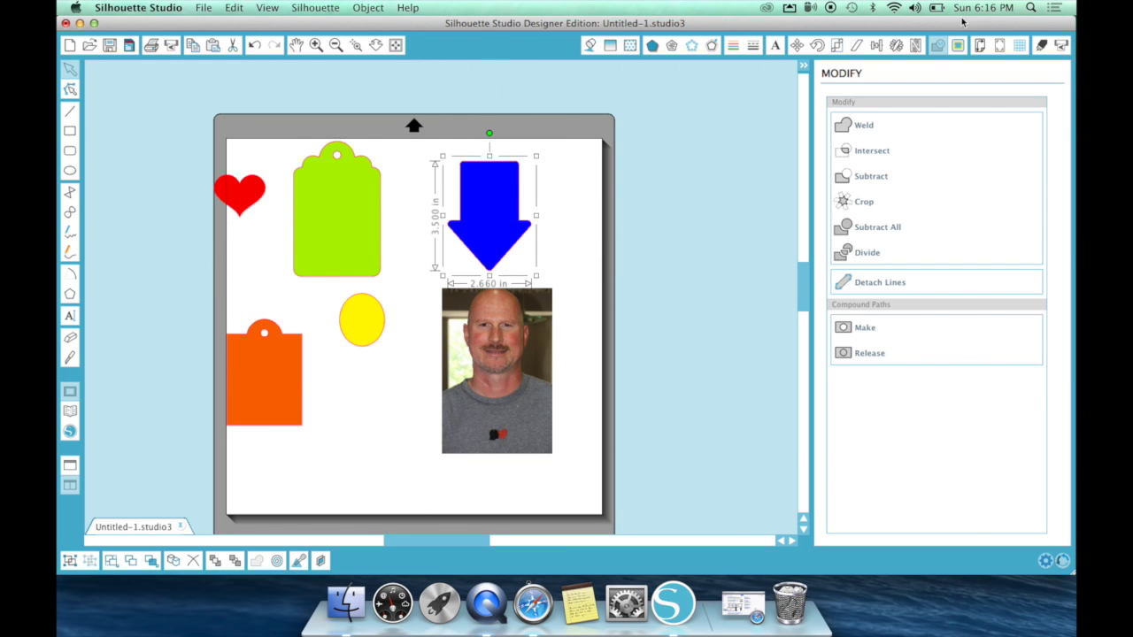
{"action": "left_click_drag", "start_coordinate": [486, 211], "coordinate": [510, 177]}
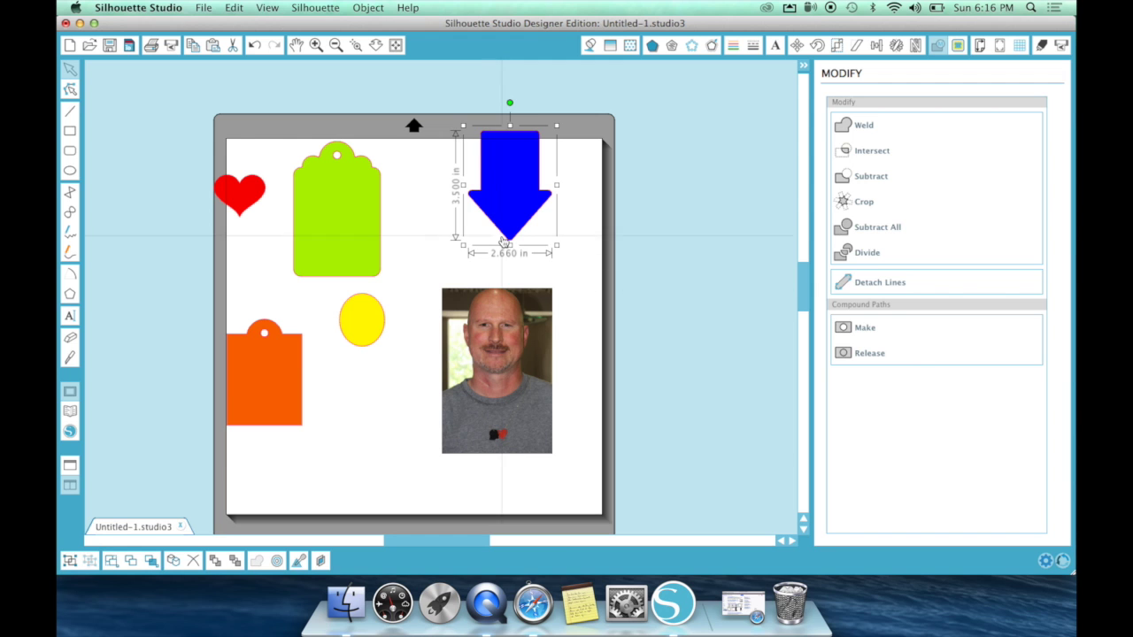
{"action": "left_click_drag", "start_coordinate": [506, 235], "coordinate": [493, 278]}
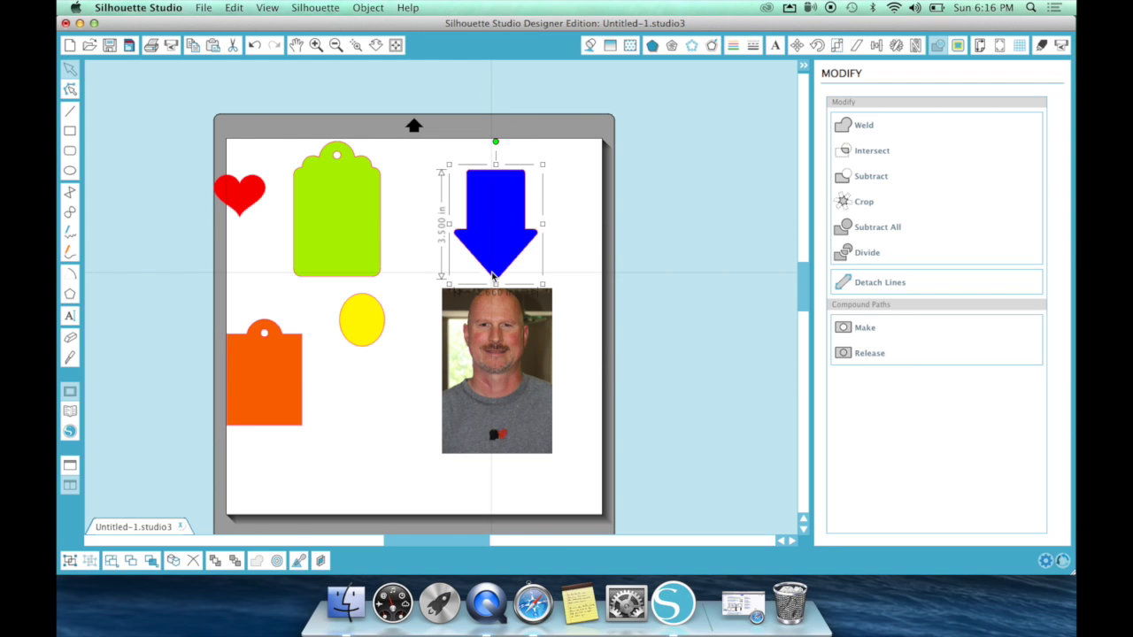
Step: Bring the blue arrow to the front and move it down over the photo
{"action": "right_click", "coordinate": [493, 278]}
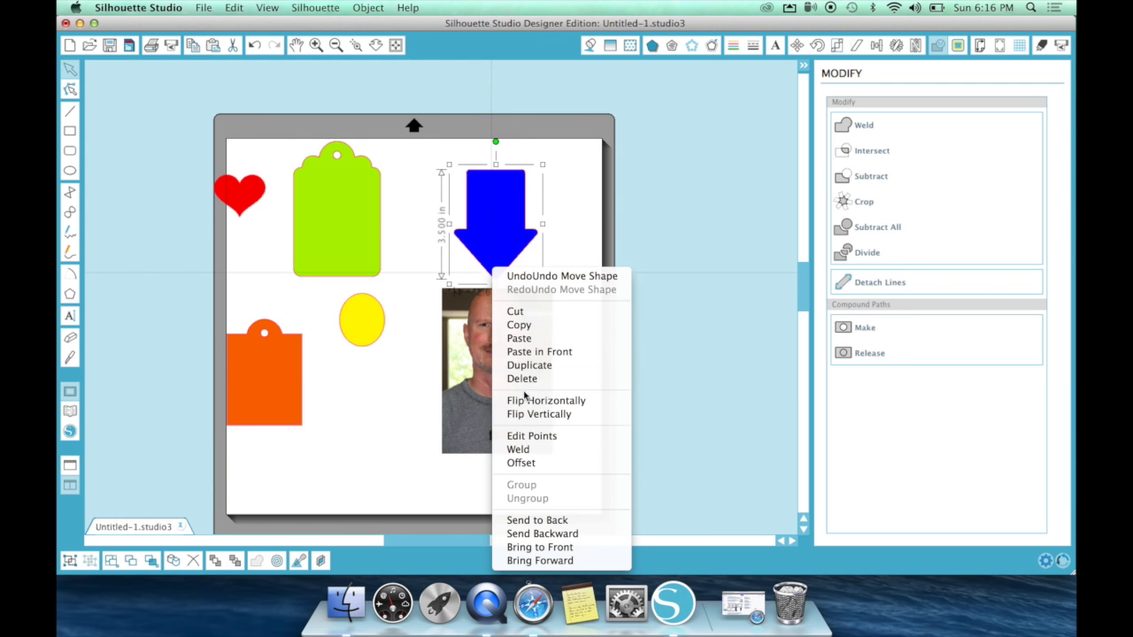
{"action": "left_click", "coordinate": [539, 547]}
{"action": "left_click_drag", "start_coordinate": [498, 245], "coordinate": [559, 439]}
Step: Enlarge the blue arrow to about 4.4 in tall and position it within the photo's outline
{"action": "left_click_drag", "start_coordinate": [525, 390], "coordinate": [521, 411]}
{"action": "left_click_drag", "start_coordinate": [556, 446], "coordinate": [552, 443]}
{"action": "left_click_drag", "start_coordinate": [483, 369], "coordinate": [486, 358]}
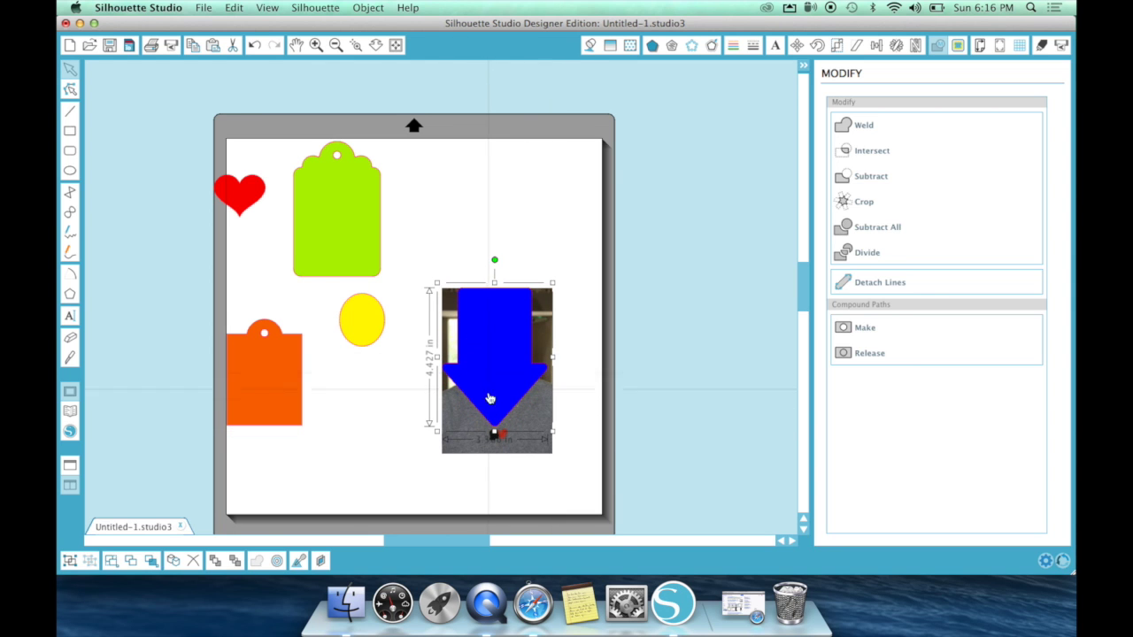
Step: Stretch the blue arrow to about 5.2 in tall, keeping it over the portrait photo
{"action": "left_click_drag", "start_coordinate": [494, 431], "coordinate": [493, 455]}
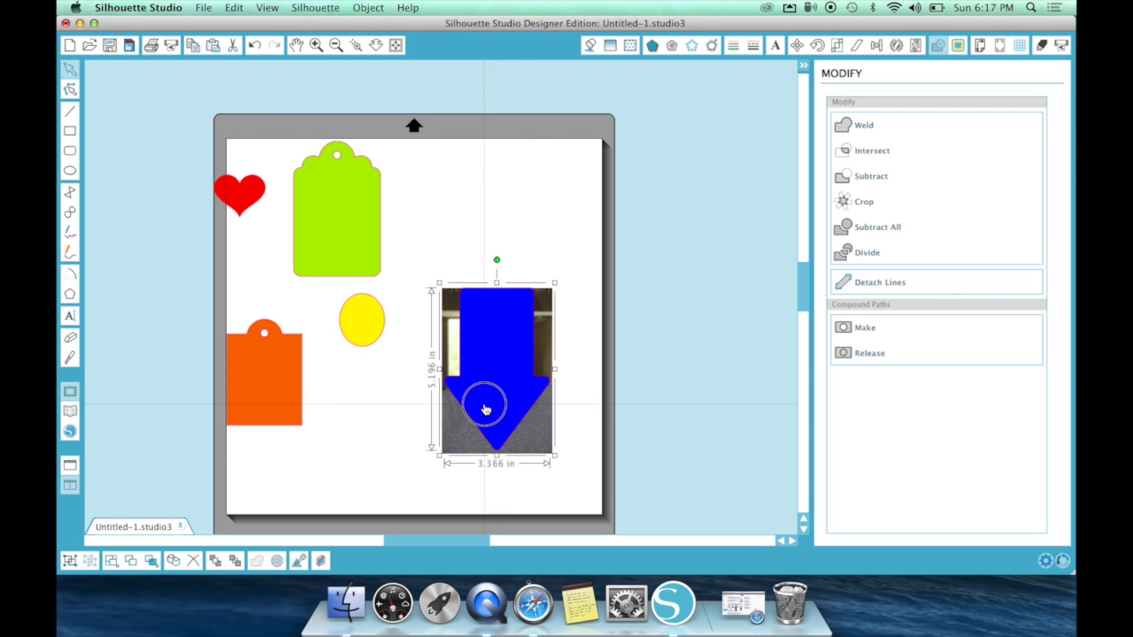
{"action": "left_click", "coordinate": [587, 415]}
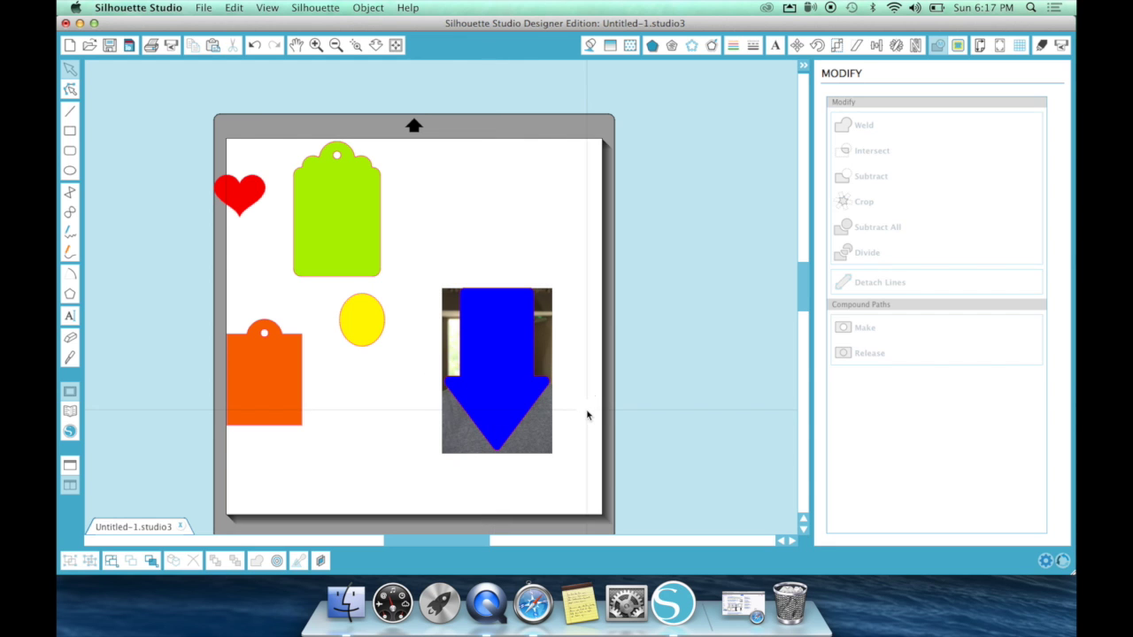
{"action": "left_click", "coordinate": [496, 358]}
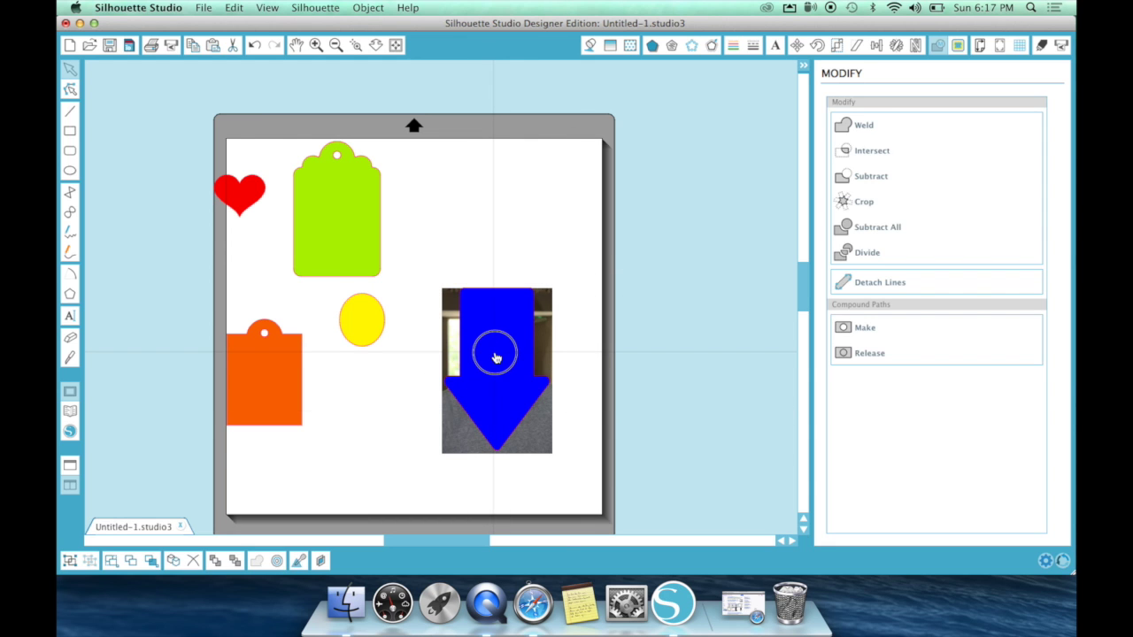
{"action": "left_click", "coordinate": [599, 380]}
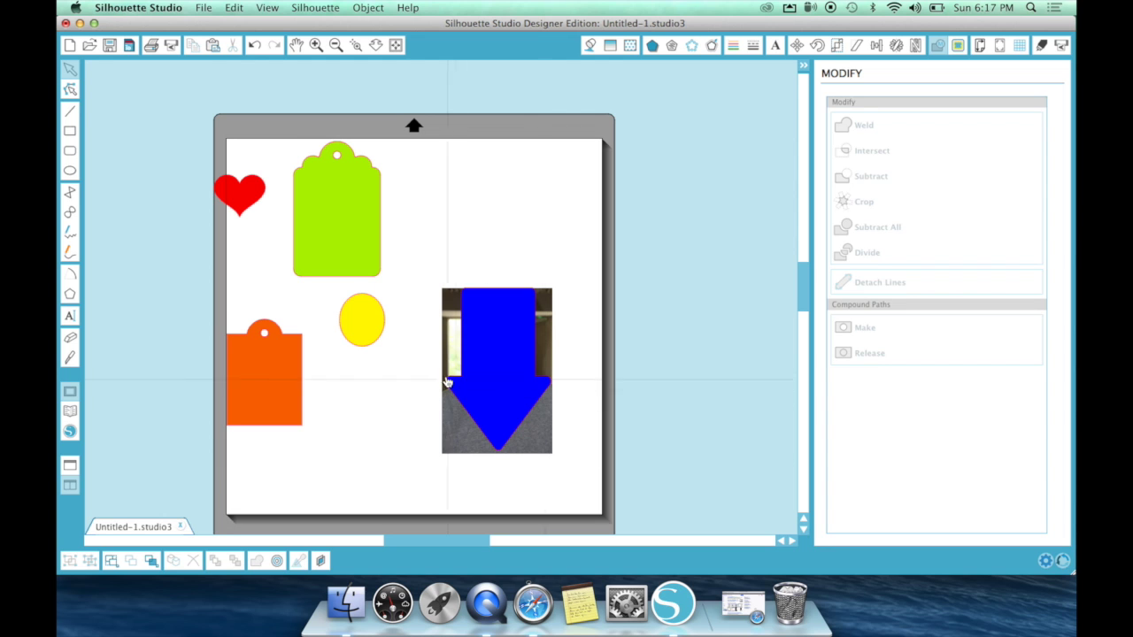
Step: Crop the photo to the shape of the overlapping blue arrow
{"action": "left_click_drag", "start_coordinate": [419, 261], "coordinate": [595, 494]}
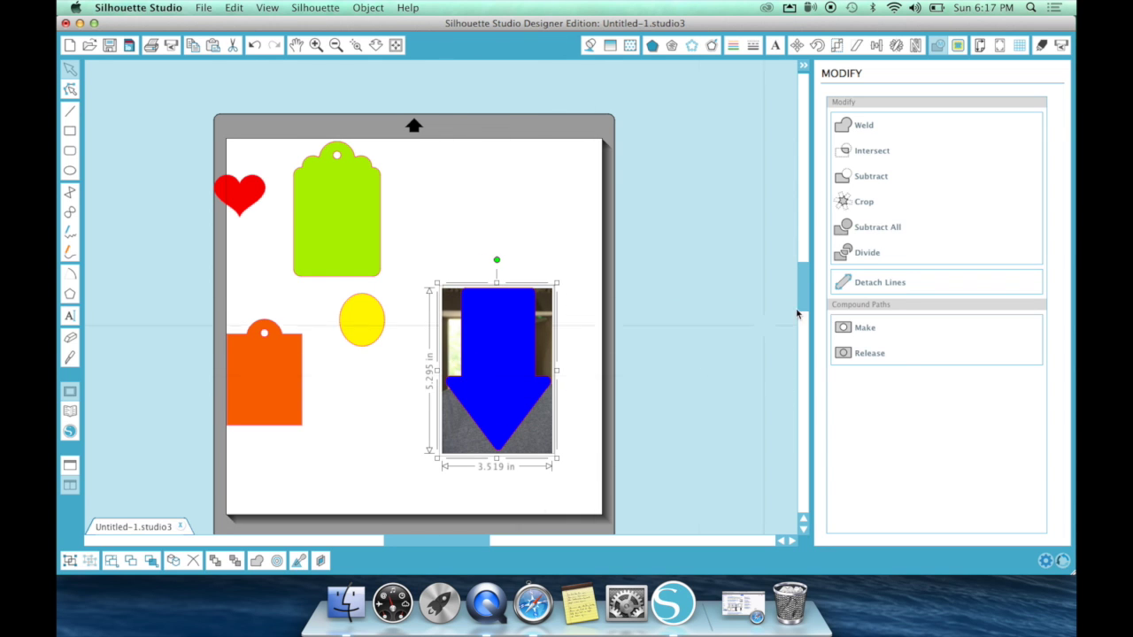
{"action": "left_click", "coordinate": [859, 203]}
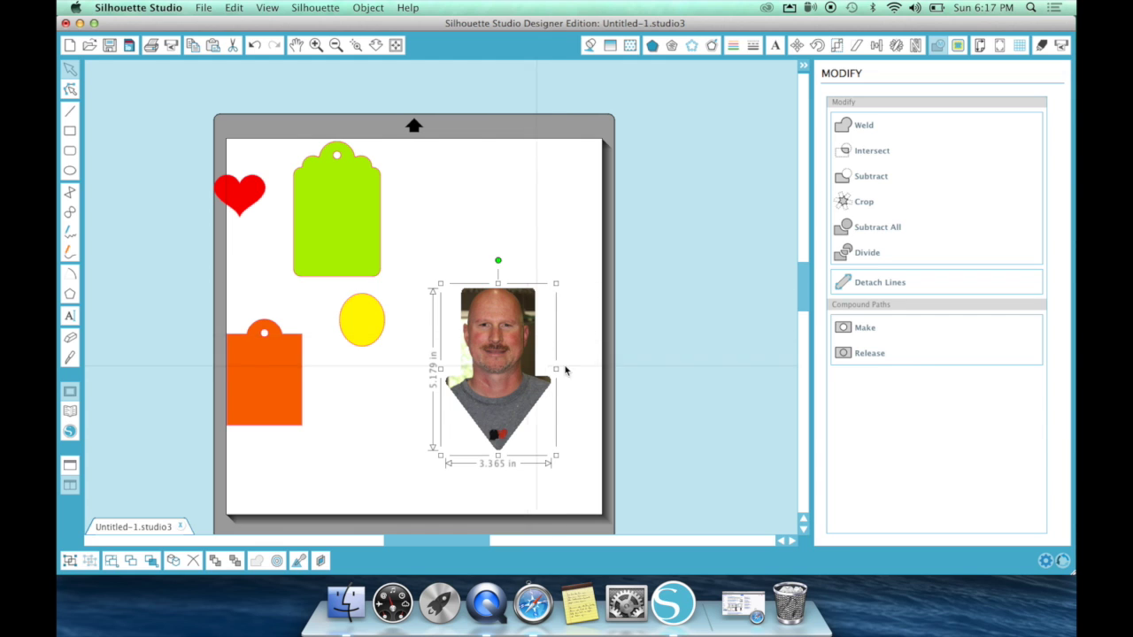
{"action": "left_click", "coordinate": [666, 302]}
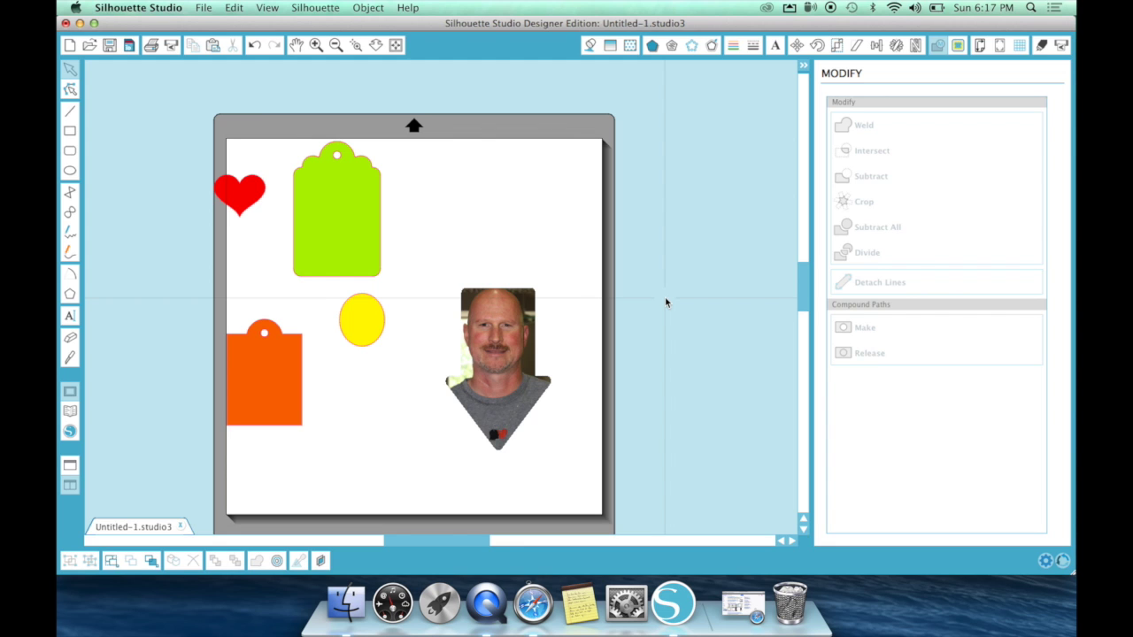
Step: Delete the cropped photo, and clear space by moving the orange tag toward the page's right edge and the yellow oval off the page
{"action": "left_click", "coordinate": [513, 401]}
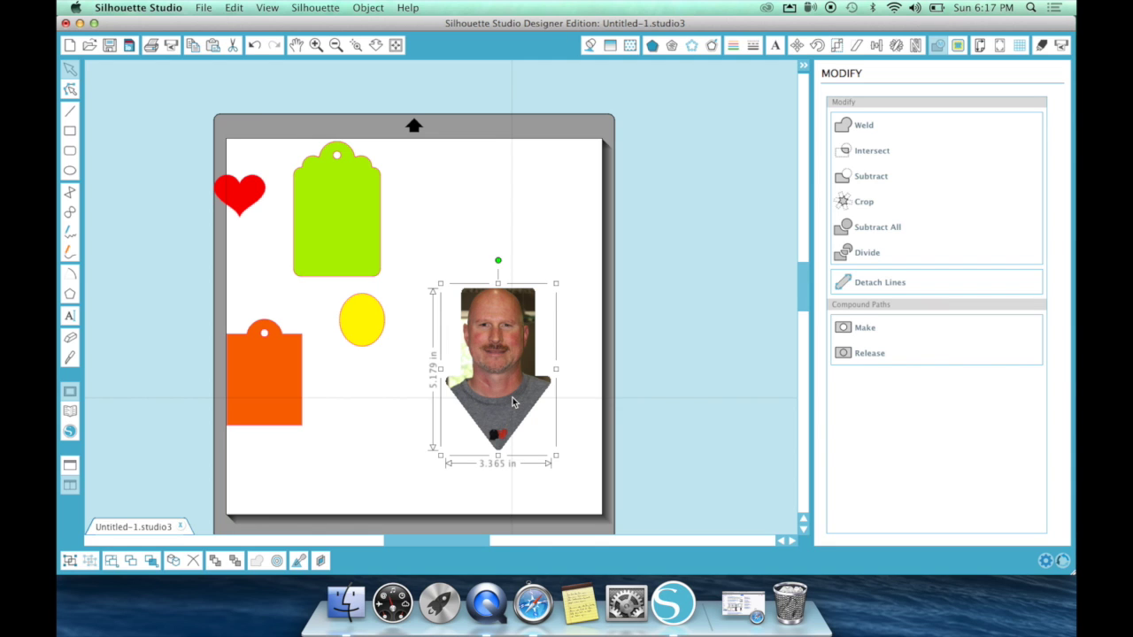
{"action": "key", "text": "Delete"}
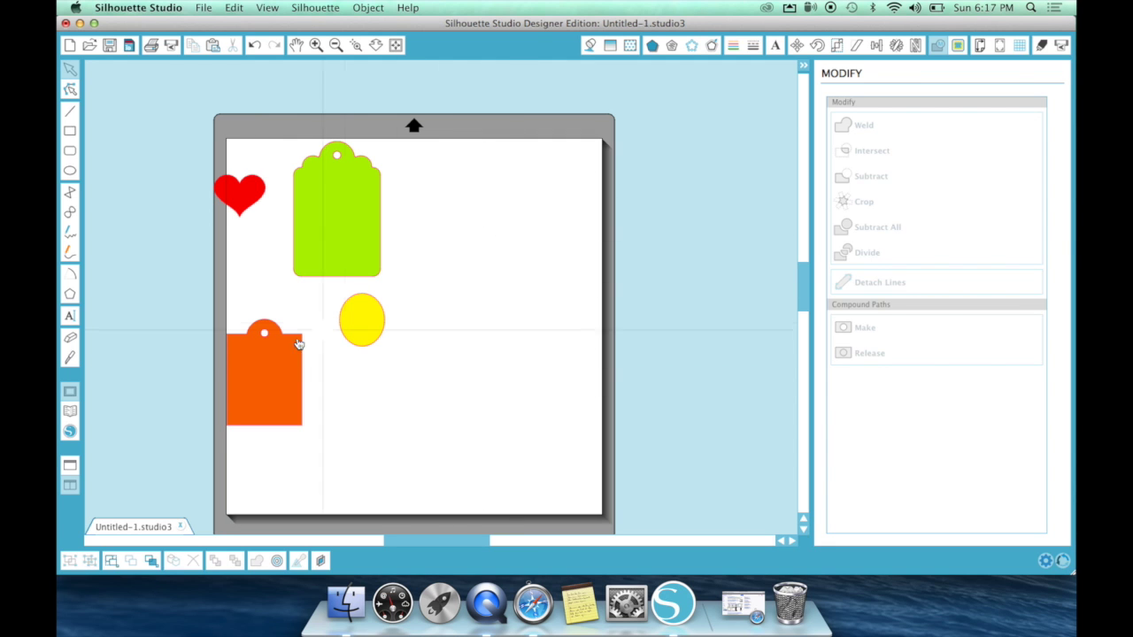
{"action": "left_click_drag", "start_coordinate": [298, 355], "coordinate": [528, 305]}
{"action": "left_click_drag", "start_coordinate": [532, 265], "coordinate": [532, 262]}
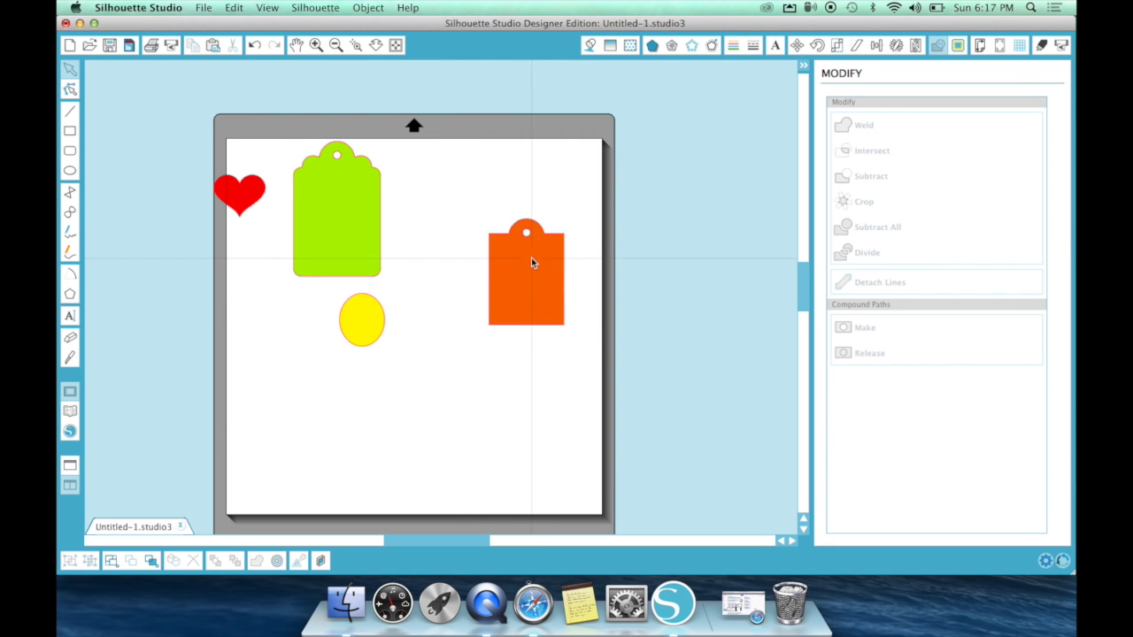
{"action": "left_click_drag", "start_coordinate": [377, 320], "coordinate": [155, 319]}
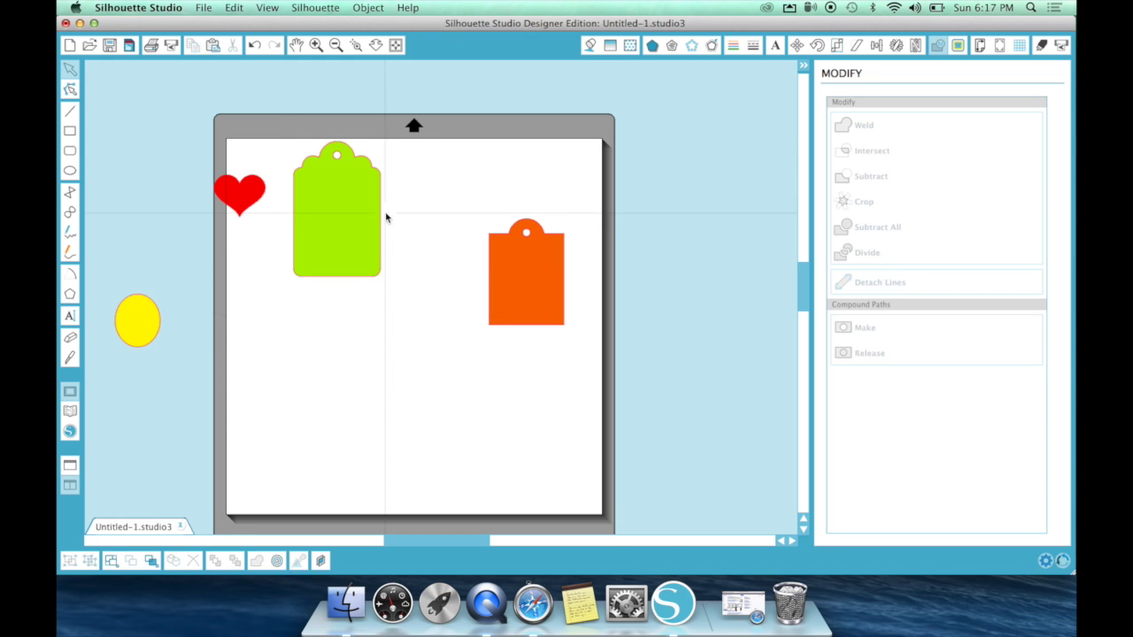
Step: Reposition the green tag in the upper part of the page and place the red heart just below it
{"action": "left_click_drag", "start_coordinate": [345, 230], "coordinate": [344, 361]}
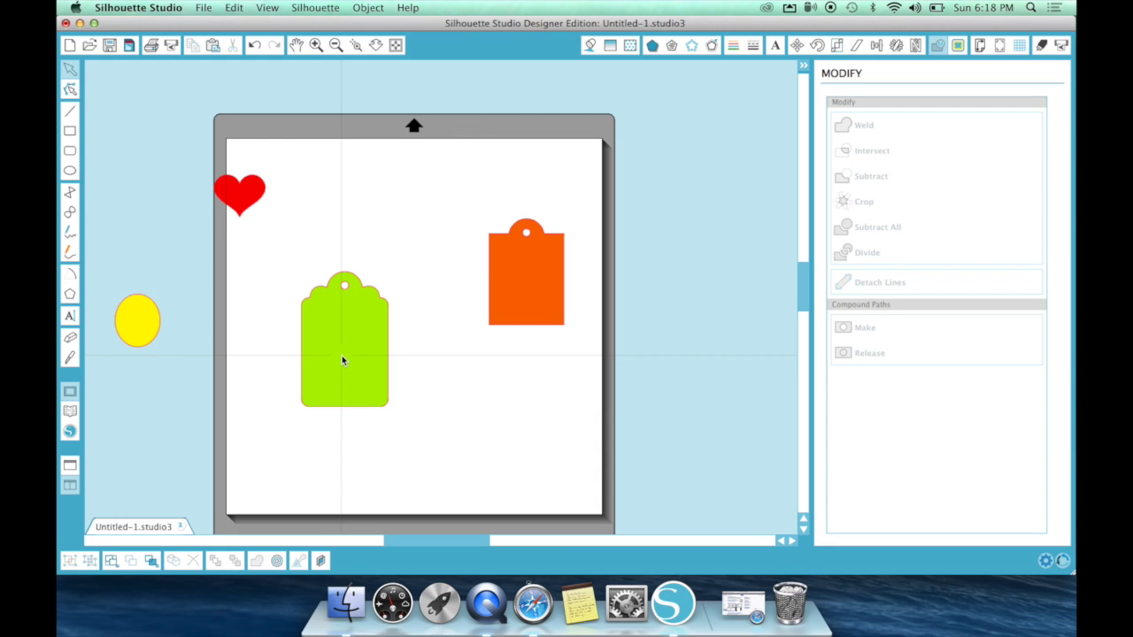
{"action": "left_click_drag", "start_coordinate": [324, 316], "coordinate": [331, 210]}
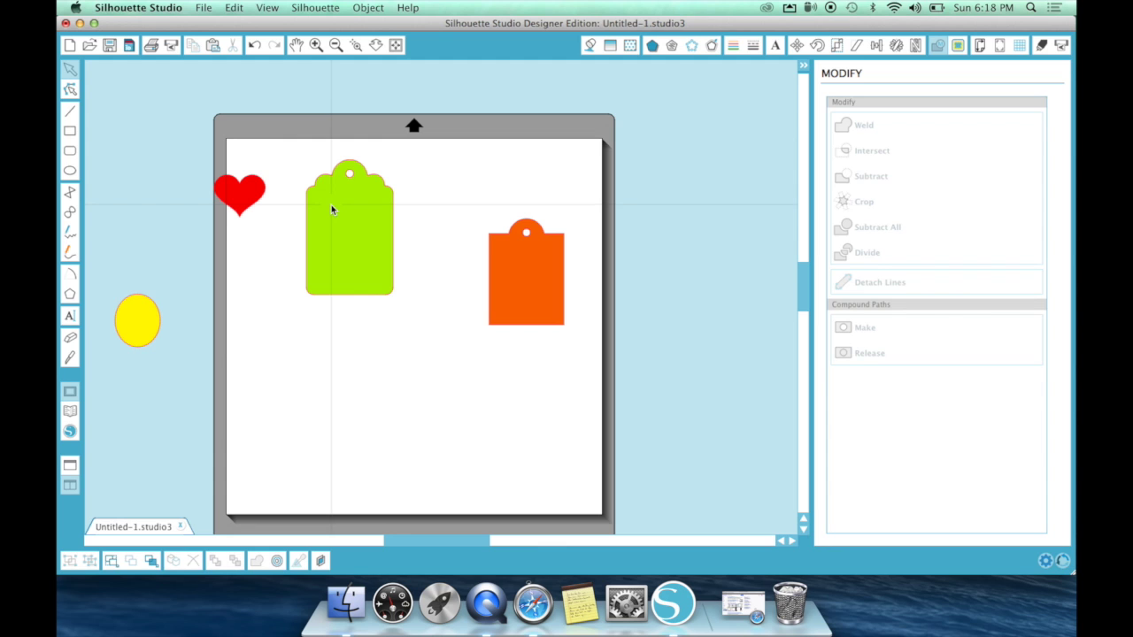
{"action": "left_click", "coordinate": [253, 200]}
{"action": "left_click_drag", "start_coordinate": [253, 200], "coordinate": [380, 414]}
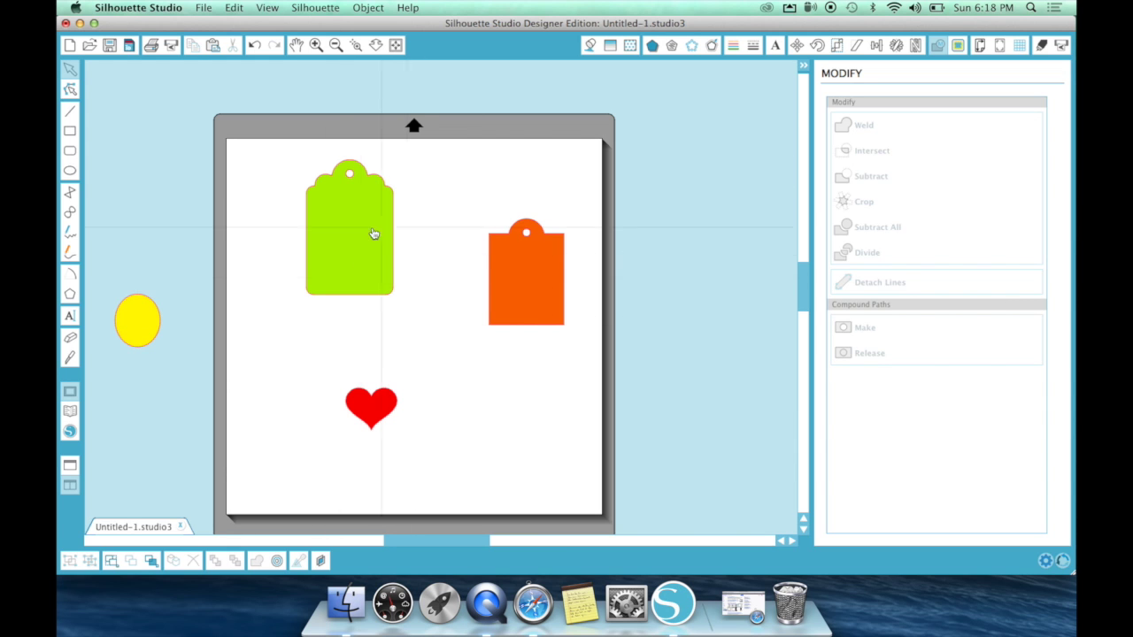
{"action": "left_click_drag", "start_coordinate": [369, 392], "coordinate": [362, 327]}
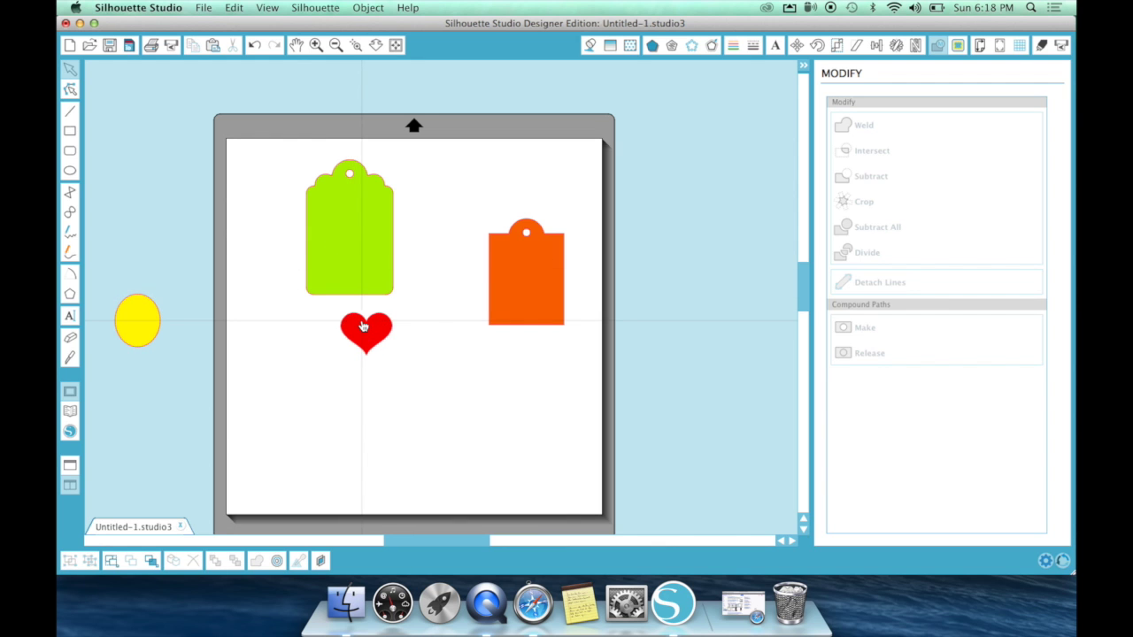
Step: Bring the red heart to the front and place it on the lower part of the green tag
{"action": "left_click", "coordinate": [362, 326]}
{"action": "right_click", "coordinate": [362, 326]}
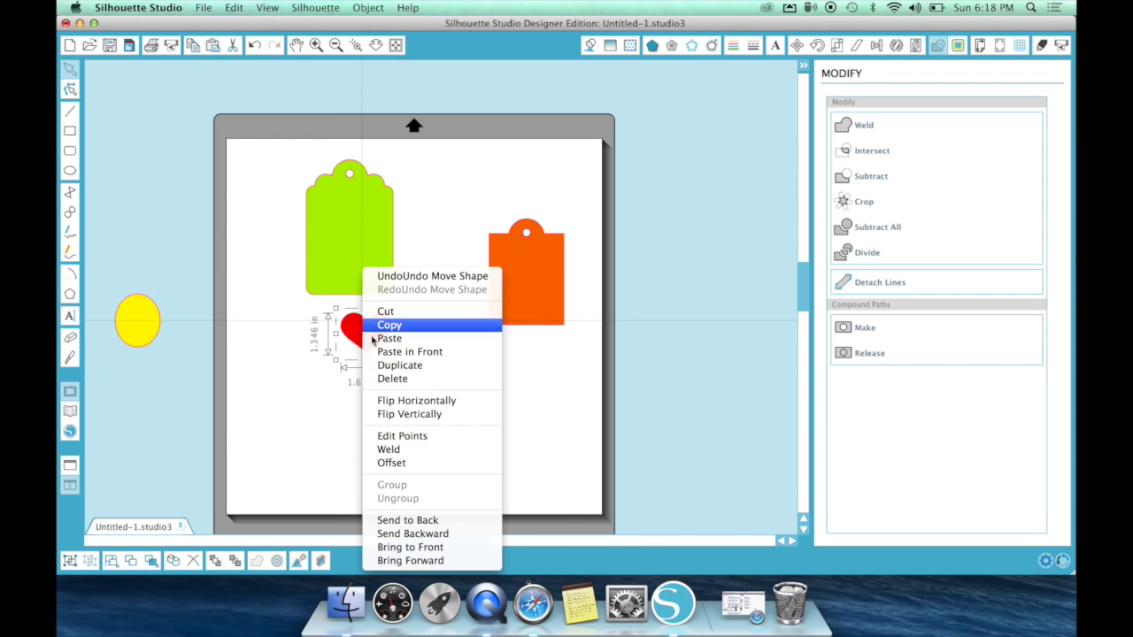
{"action": "left_click", "coordinate": [431, 547]}
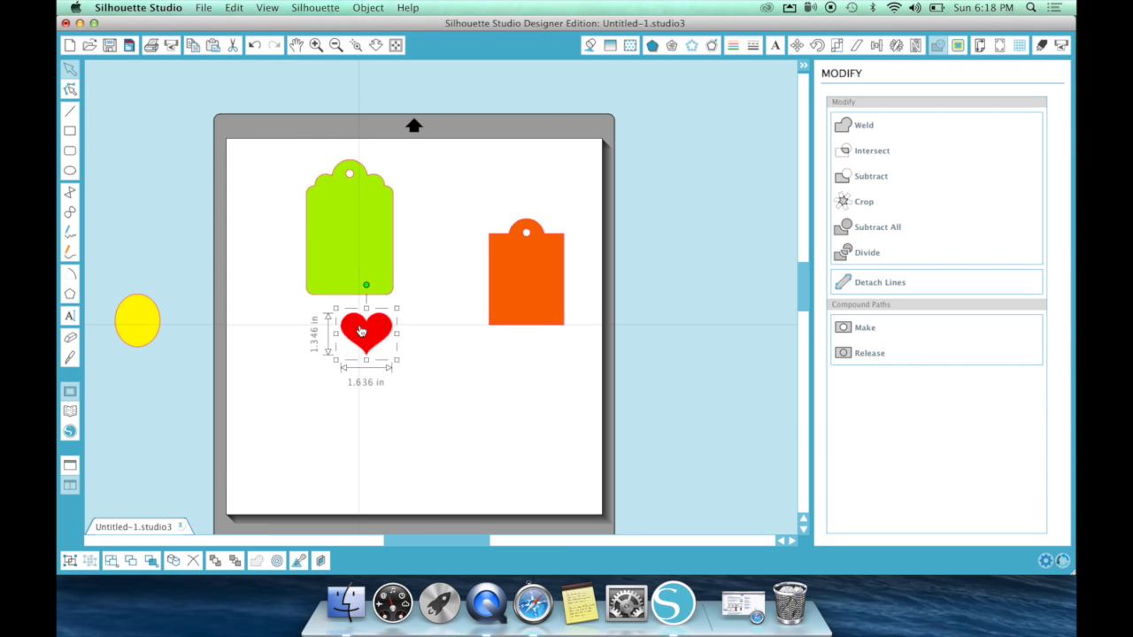
{"action": "left_click_drag", "start_coordinate": [351, 314], "coordinate": [348, 274]}
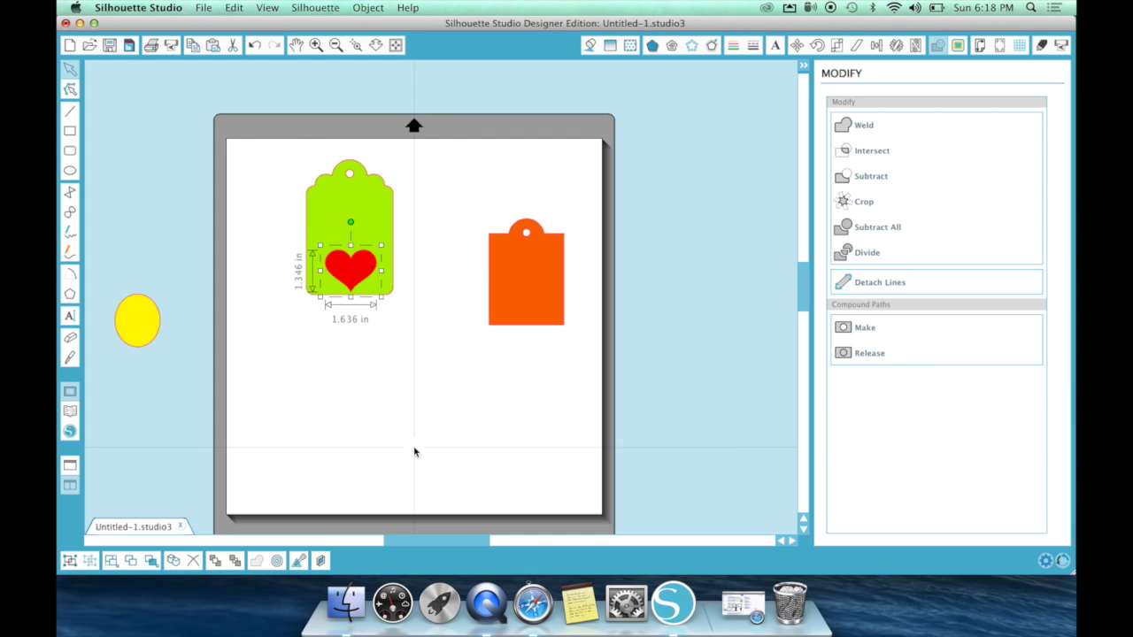
{"action": "left_click", "coordinate": [349, 369]}
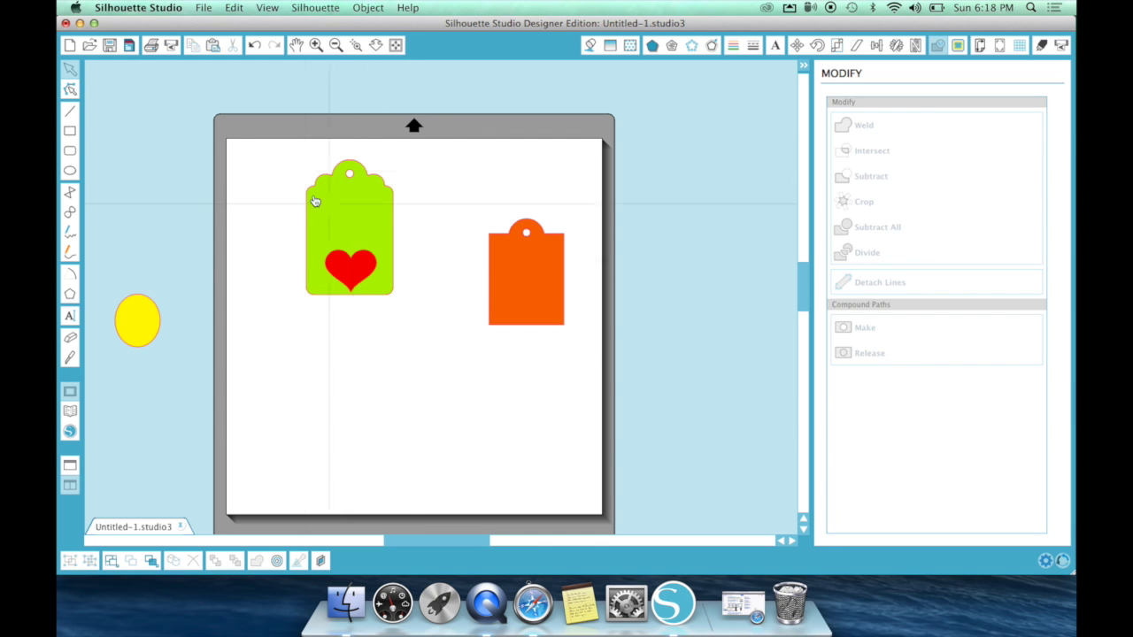
Step: Subtract the red heart from the green tag, and undo the cut-out
{"action": "left_click_drag", "start_coordinate": [284, 149], "coordinate": [482, 322]}
{"action": "left_click", "coordinate": [886, 181]}
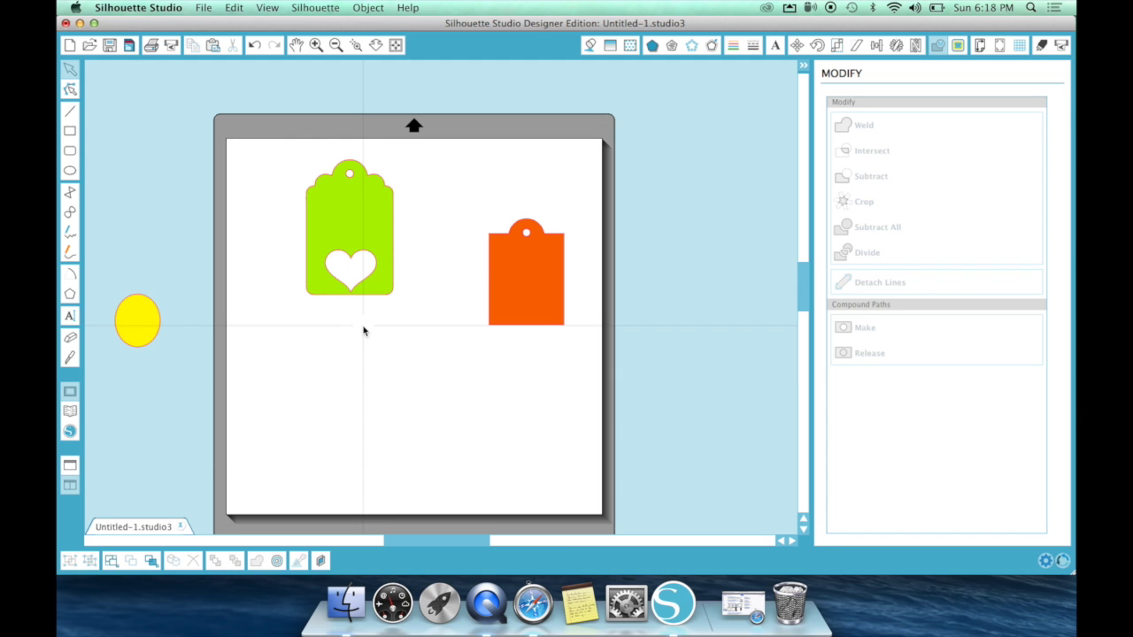
{"action": "left_click", "coordinate": [255, 46]}
{"action": "left_click", "coordinate": [398, 439]}
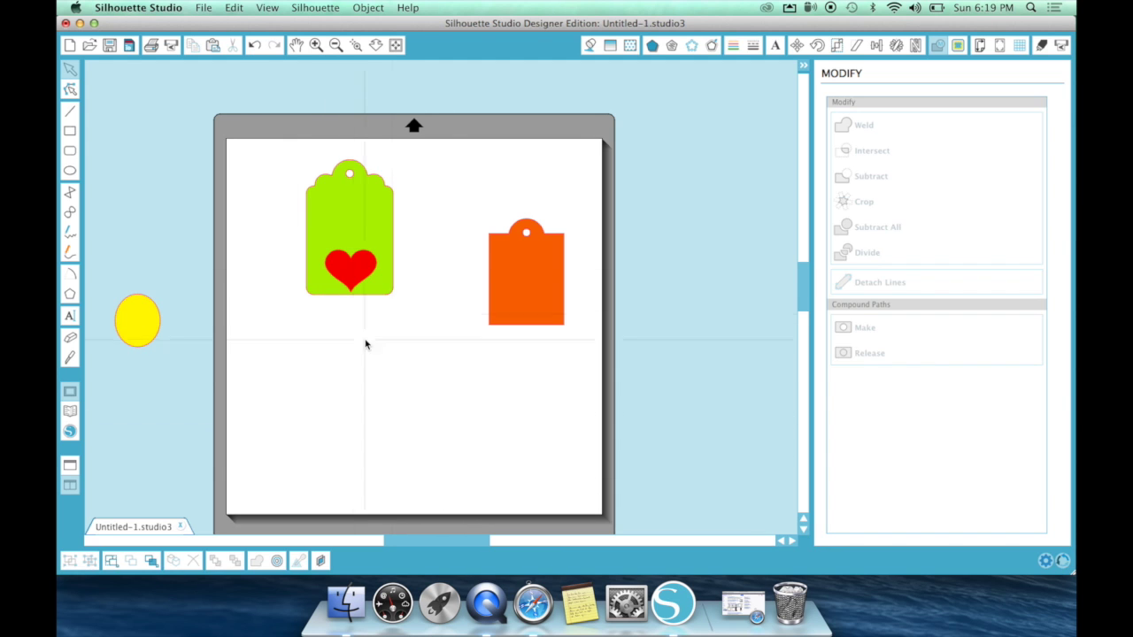
Step: Try subtracting the red heart while it overlaps the green tag's right edge, and undo the cut
{"action": "left_click_drag", "start_coordinate": [351, 276], "coordinate": [395, 271]}
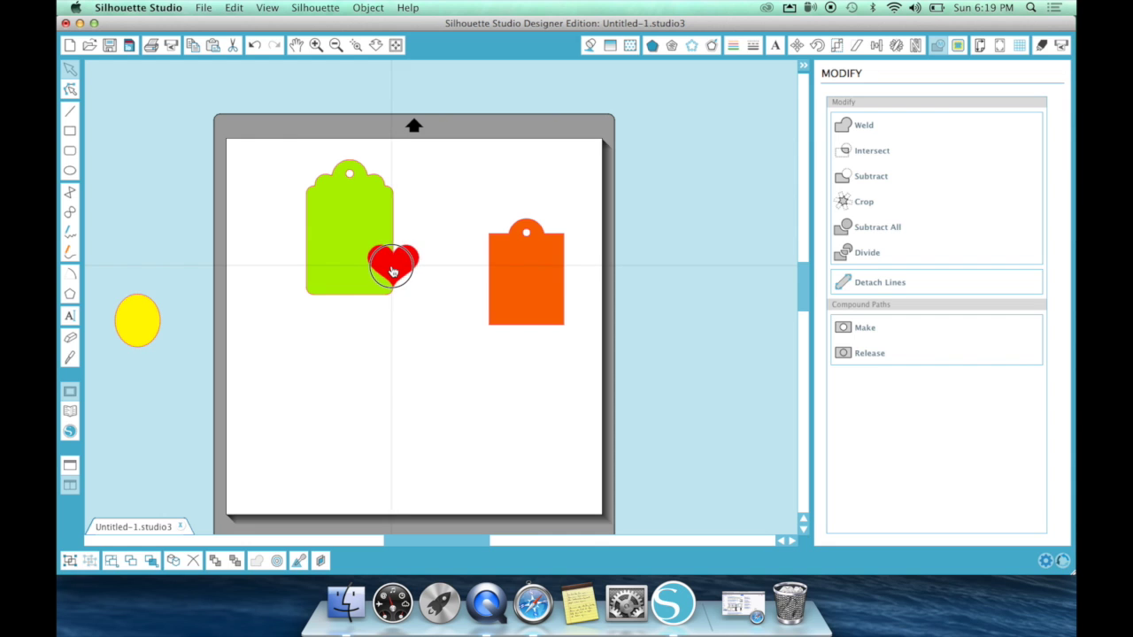
{"action": "left_click_drag", "start_coordinate": [275, 149], "coordinate": [439, 306]}
{"action": "left_click", "coordinate": [871, 177]}
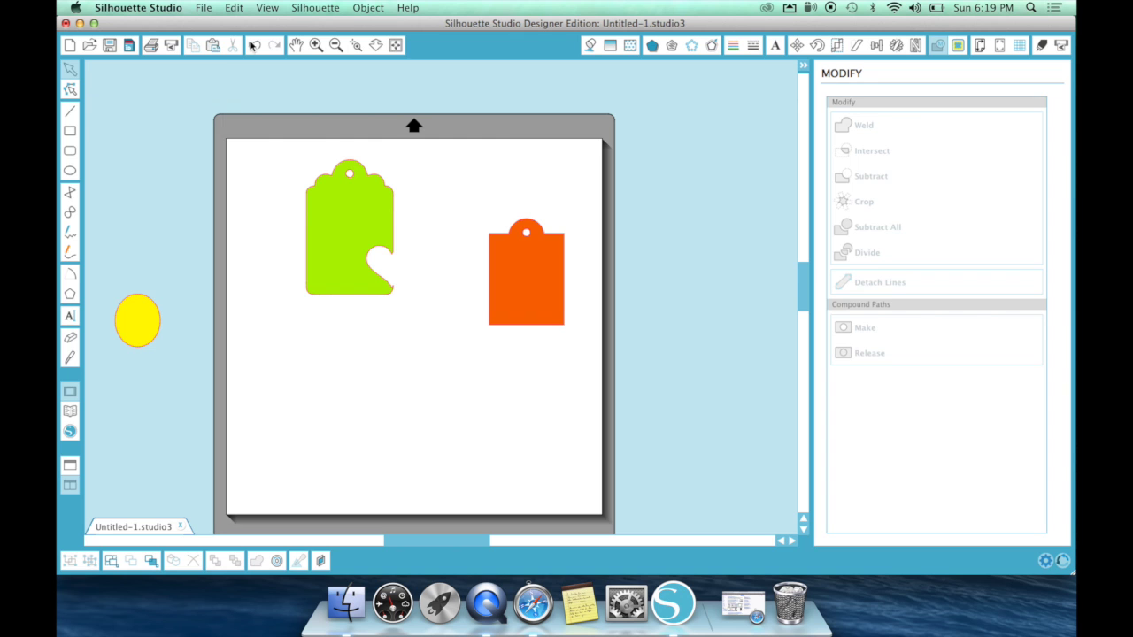
{"action": "left_click", "coordinate": [253, 45]}
Step: Move the red heart to the page's right edge and add a person's first name as 72 pt Arial text below the green tag
{"action": "left_click_drag", "start_coordinate": [399, 274], "coordinate": [617, 419]}
{"action": "left_click", "coordinate": [457, 366]}
{"action": "left_click", "coordinate": [70, 317]}
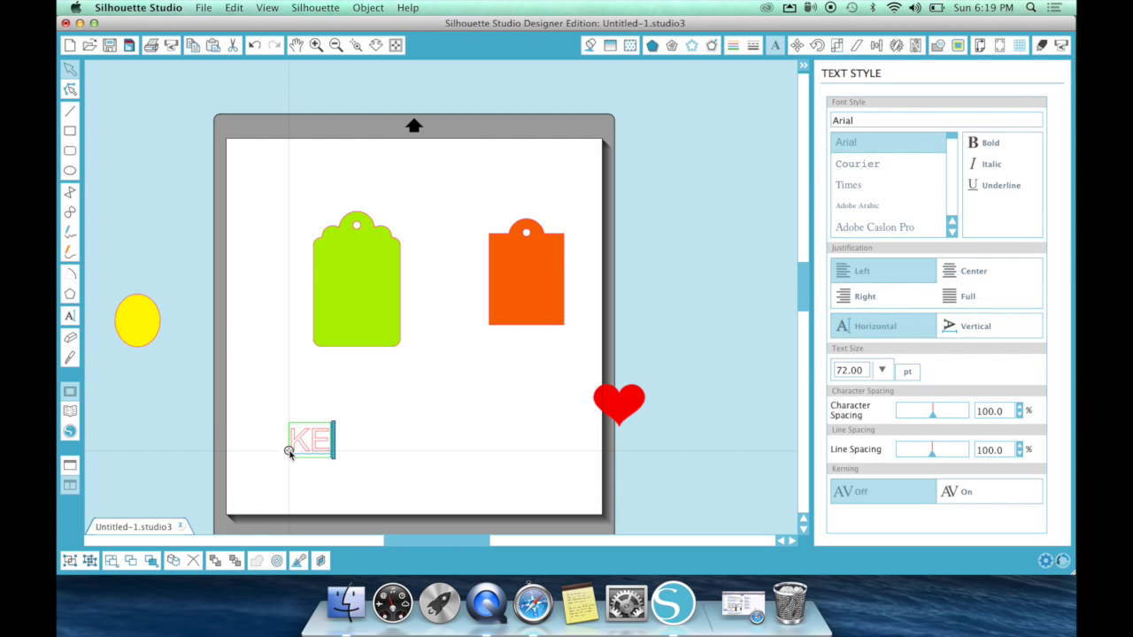
{"action": "left_click", "coordinate": [412, 515]}
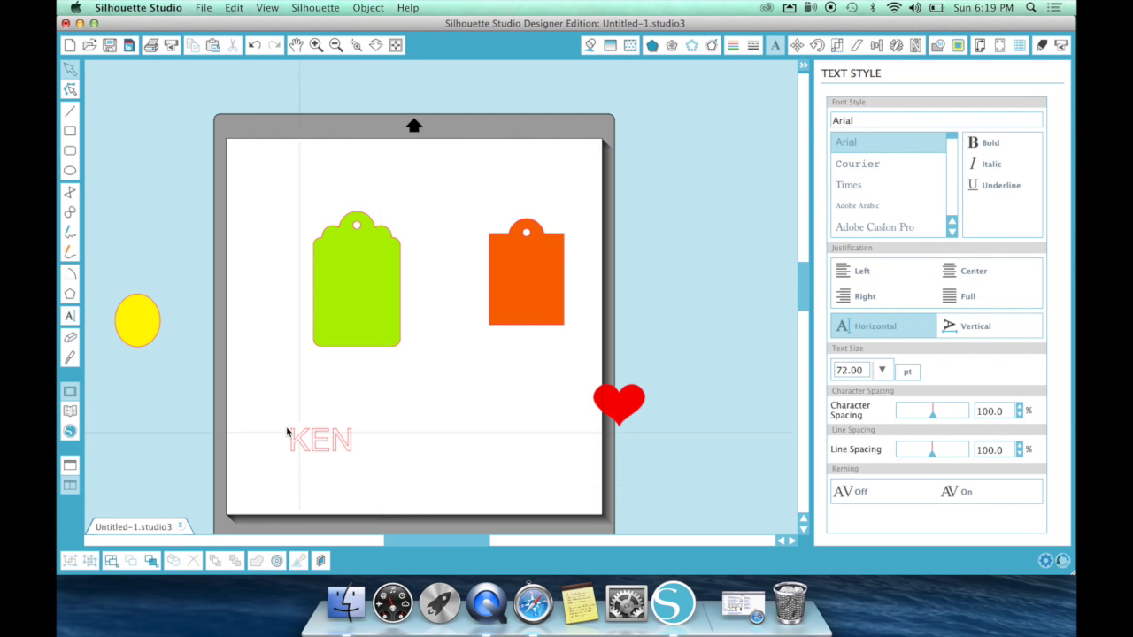
Step: Place the name text on the lower part of the green tag and subtract it from the tag
{"action": "mouse_move", "coordinate": [320, 459]}
{"action": "left_mouse_down"}
{"action": "mouse_move", "coordinate": [362, 357]}
{"action": "mouse_move", "coordinate": [357, 336]}
{"action": "mouse_move", "coordinate": [353, 351]}
{"action": "left_mouse_up"}
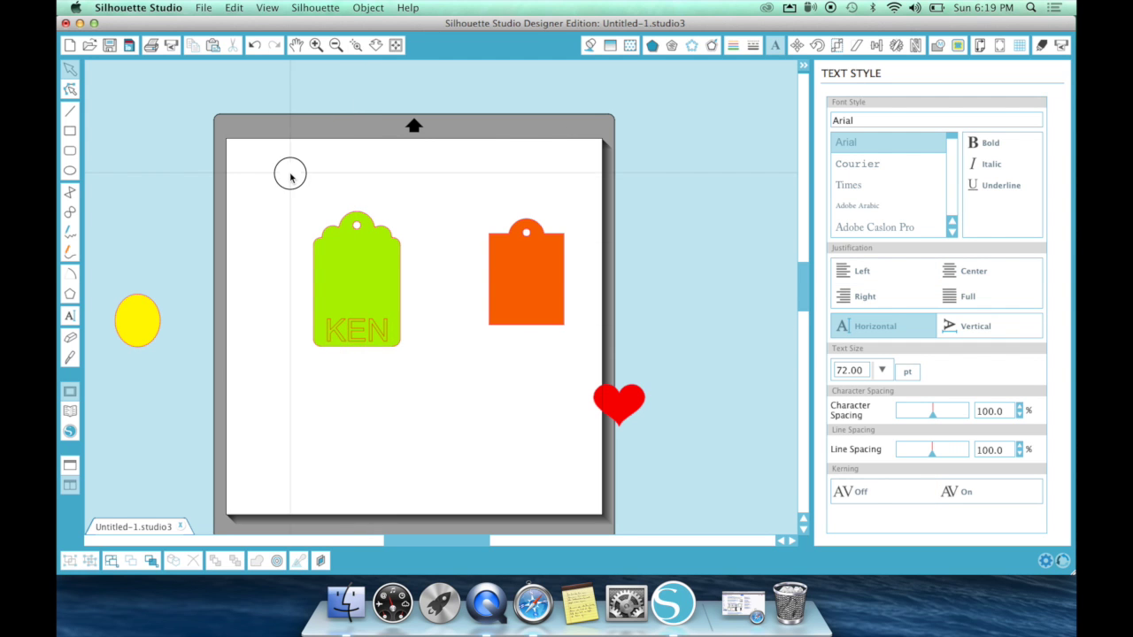
{"action": "left_click_drag", "start_coordinate": [291, 172], "coordinate": [440, 369]}
{"action": "left_click", "coordinate": [936, 45]}
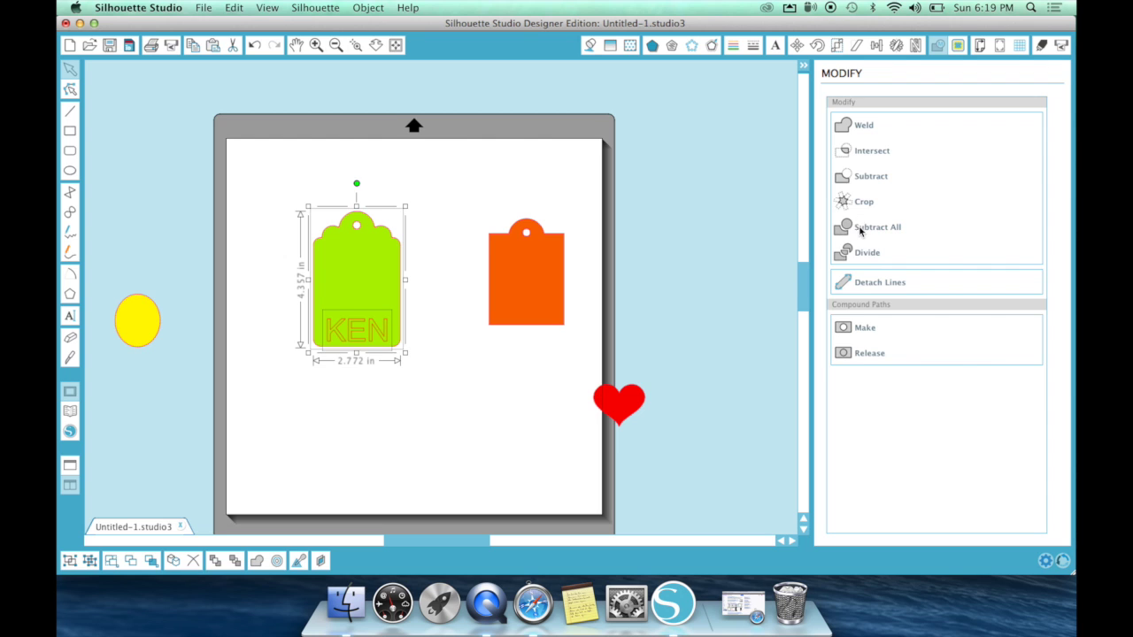
{"action": "left_click", "coordinate": [860, 177]}
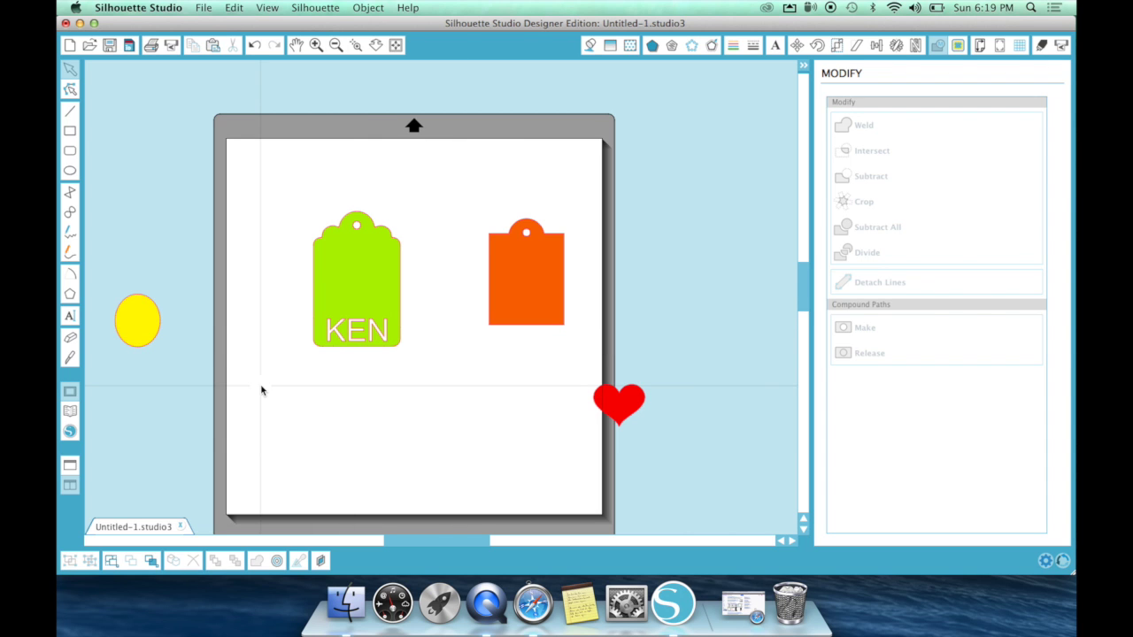
Step: Move the red heart onto the page, and undo the changes back through the subtraction of the name text
{"action": "left_click", "coordinate": [343, 340]}
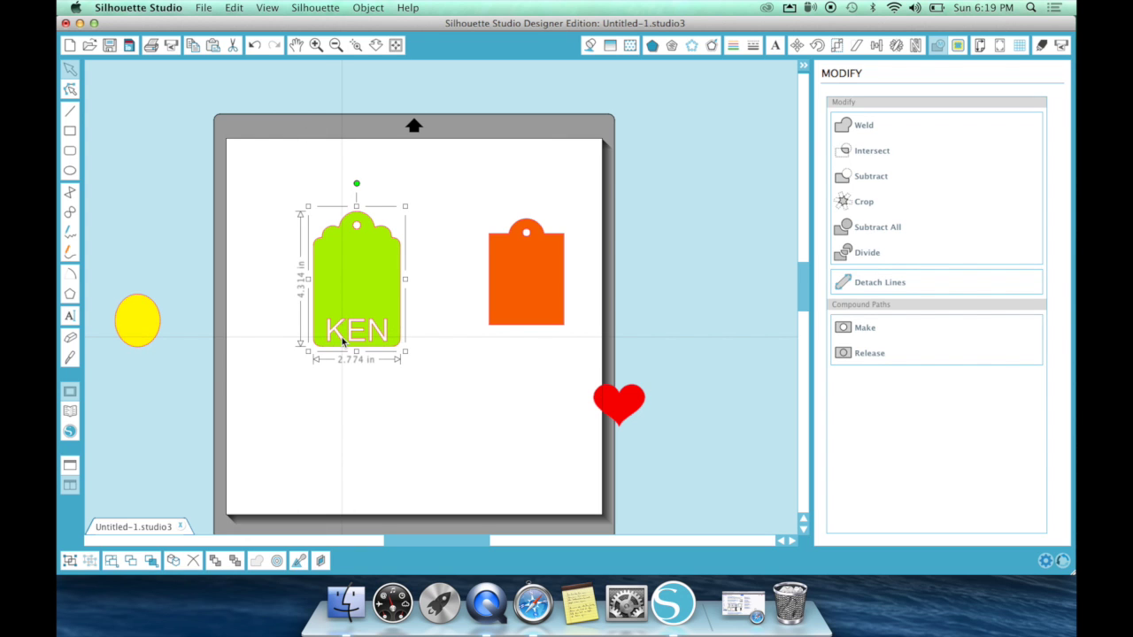
{"action": "left_click_drag", "start_coordinate": [643, 410], "coordinate": [456, 465]}
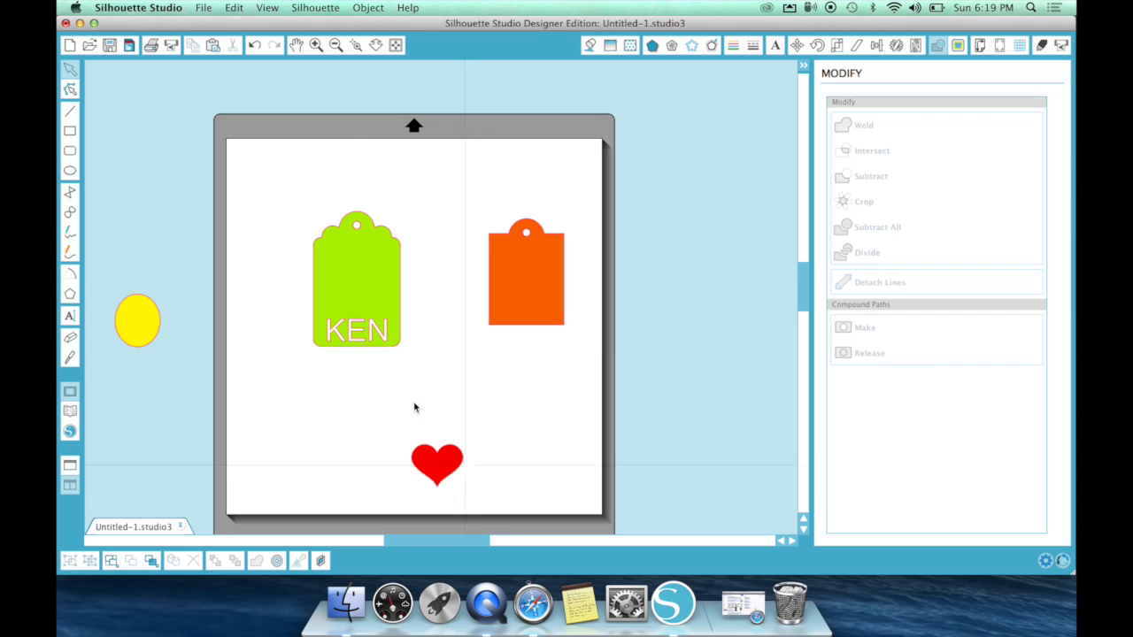
{"action": "left_click", "coordinate": [373, 341]}
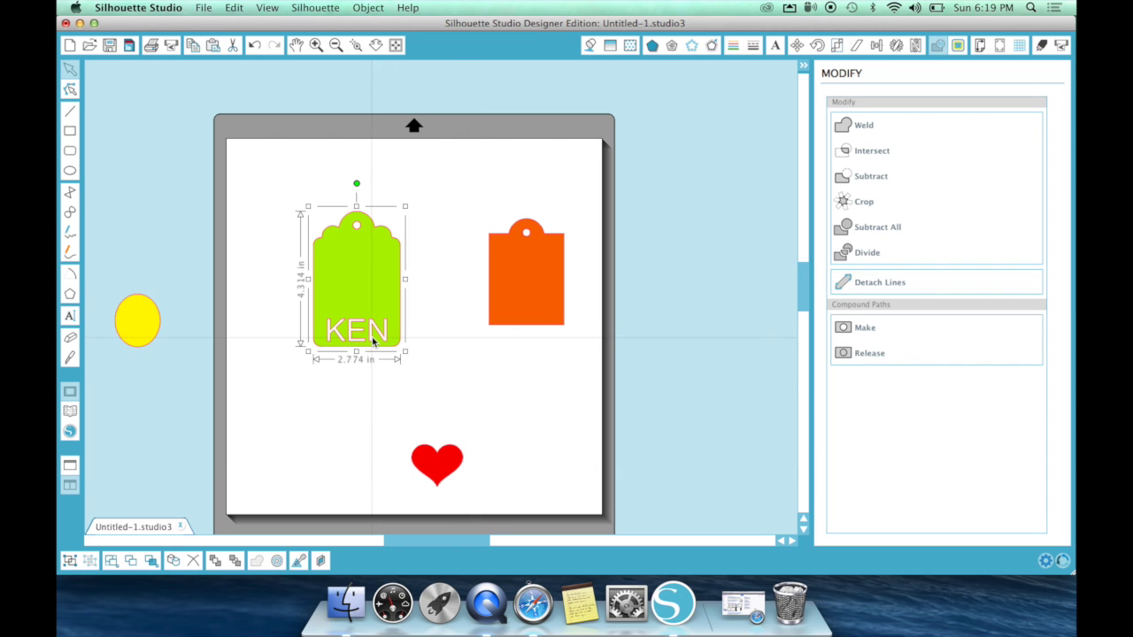
{"action": "left_click", "coordinate": [256, 46]}
{"action": "left_click", "coordinate": [256, 46]}
{"action": "left_click", "coordinate": [256, 47]}
{"action": "left_click", "coordinate": [255, 46]}
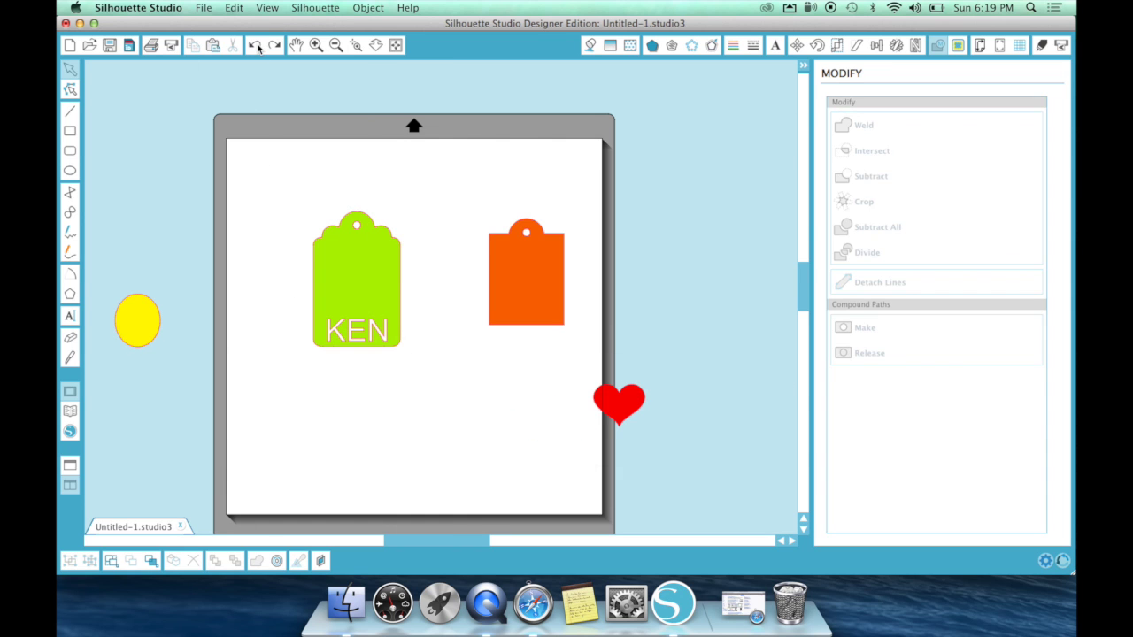
{"action": "left_click", "coordinate": [256, 46]}
Step: Move the green tag up off the name text and delete the text
{"action": "left_click", "coordinate": [419, 373]}
{"action": "left_click_drag", "start_coordinate": [382, 335], "coordinate": [403, 279]}
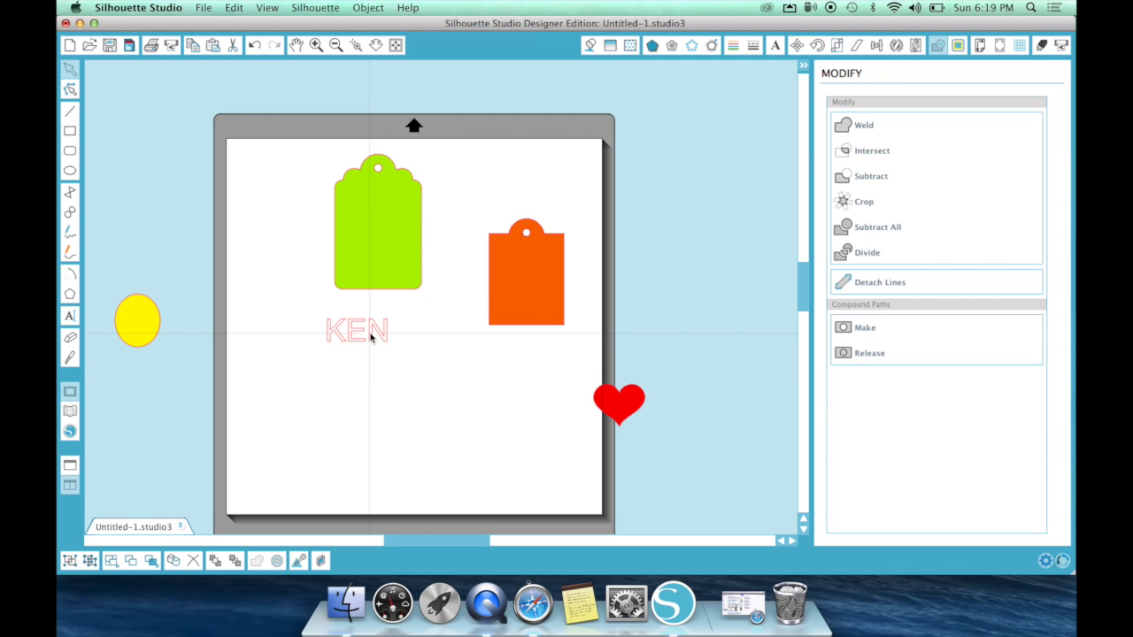
{"action": "key", "text": "Delete"}
Step: Lower the green tag, place the red heart on its lower part, and select both shapes
{"action": "left_click_drag", "start_coordinate": [366, 245], "coordinate": [331, 314]}
{"action": "left_click", "coordinate": [651, 387]}
{"action": "left_click_drag", "start_coordinate": [607, 413], "coordinate": [318, 344]}
{"action": "left_click", "coordinate": [313, 215]}
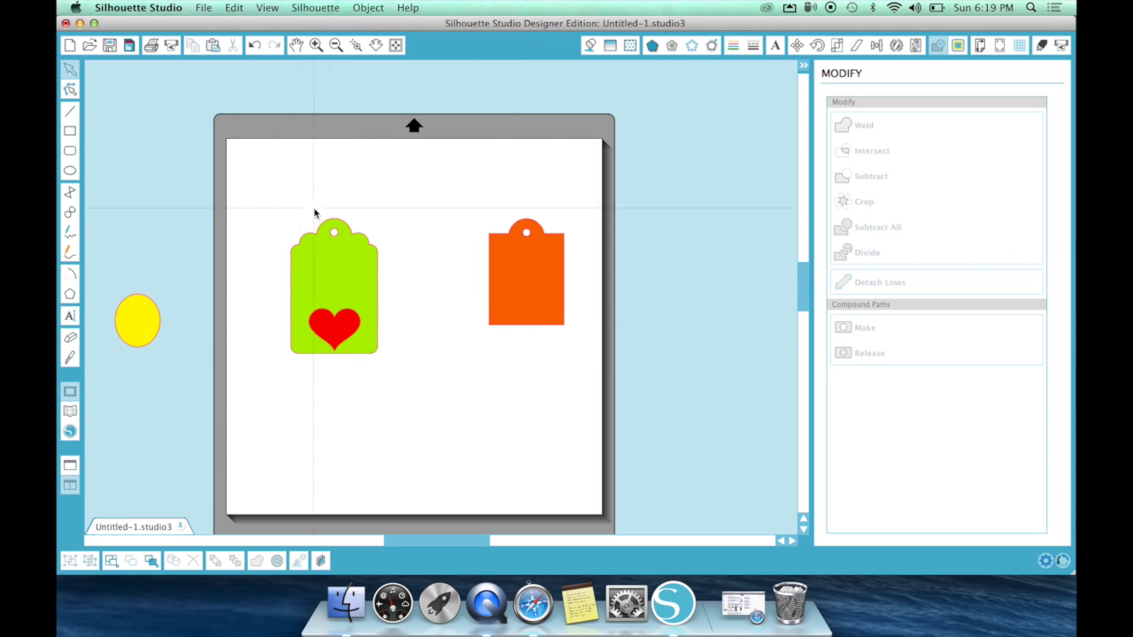
{"action": "left_click_drag", "start_coordinate": [273, 207], "coordinate": [410, 334]}
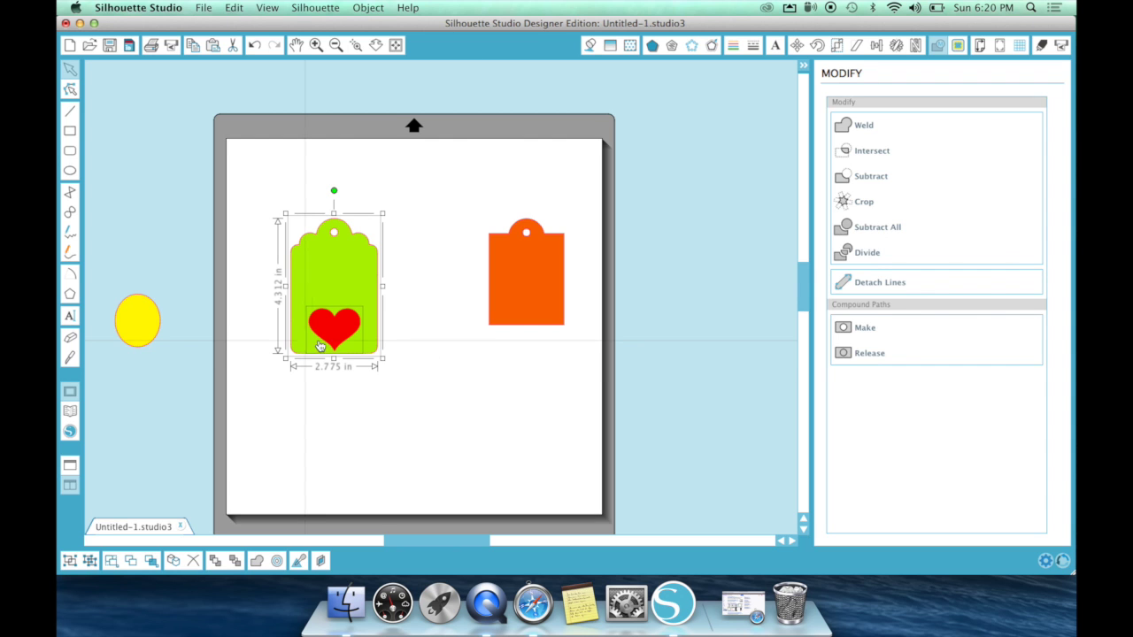
Step: Subtract the red heart from the green tag and move the heart up off its cutout
{"action": "left_click_drag", "start_coordinate": [321, 345], "coordinate": [405, 280]}
{"action": "left_click", "coordinate": [387, 392]}
{"action": "left_click", "coordinate": [340, 326]}
{"action": "left_click", "coordinate": [708, 238]}
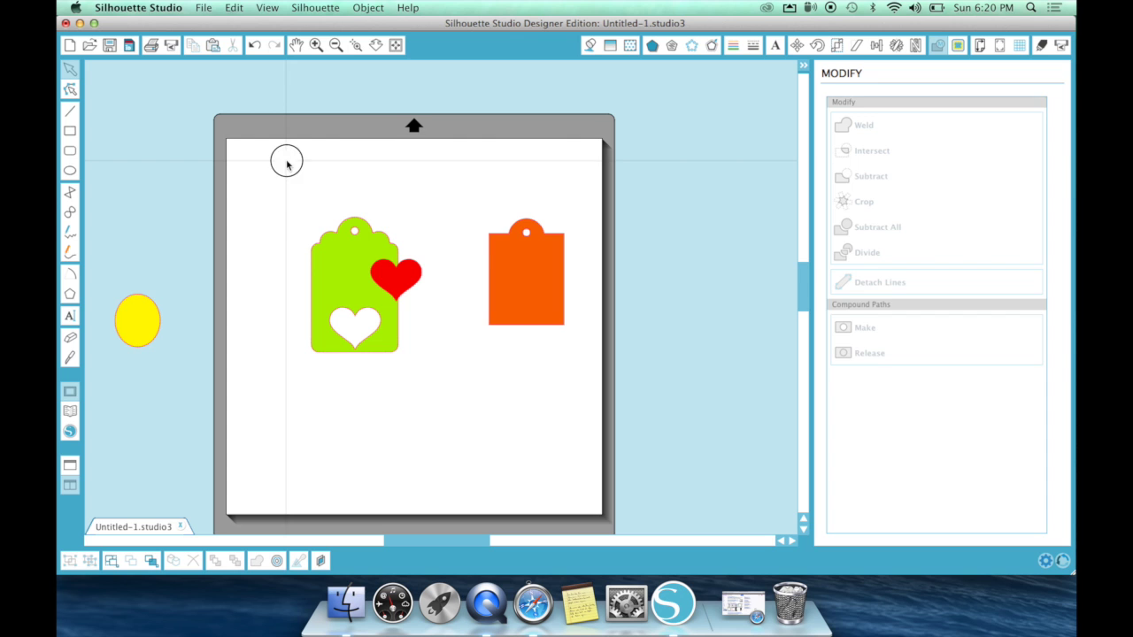
{"action": "left_click_drag", "start_coordinate": [287, 164], "coordinate": [457, 366]}
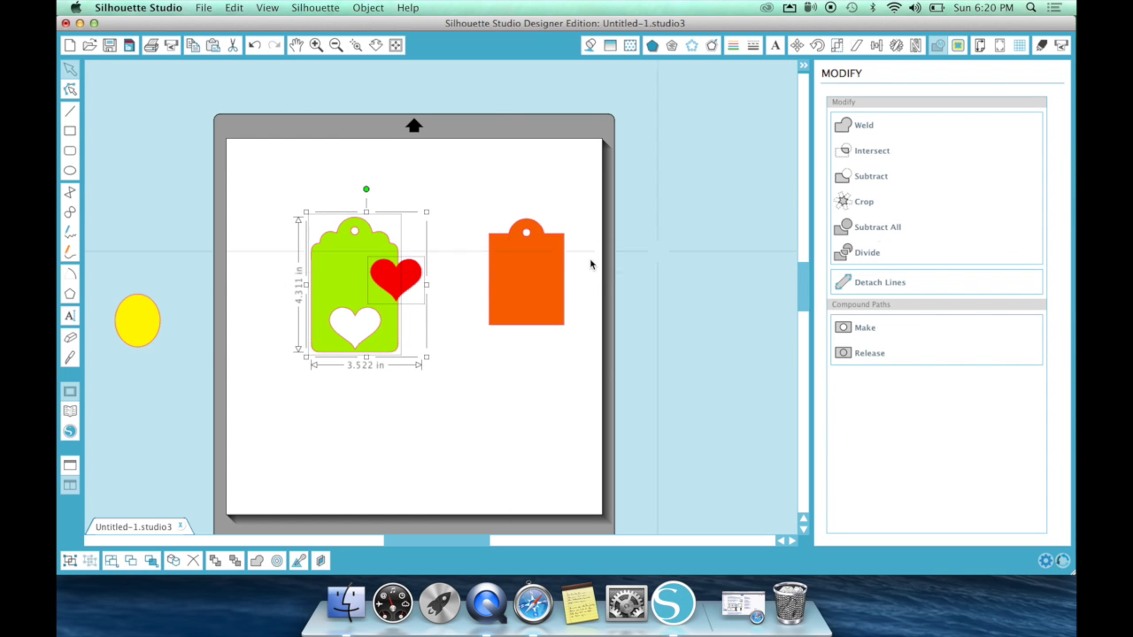
{"action": "left_click_drag", "start_coordinate": [403, 288], "coordinate": [382, 181]}
{"action": "left_click", "coordinate": [398, 398]}
Step: Undo the moves of the tag and heart and the subtraction of the heart
{"action": "left_click", "coordinate": [253, 43]}
{"action": "left_click", "coordinate": [254, 43]}
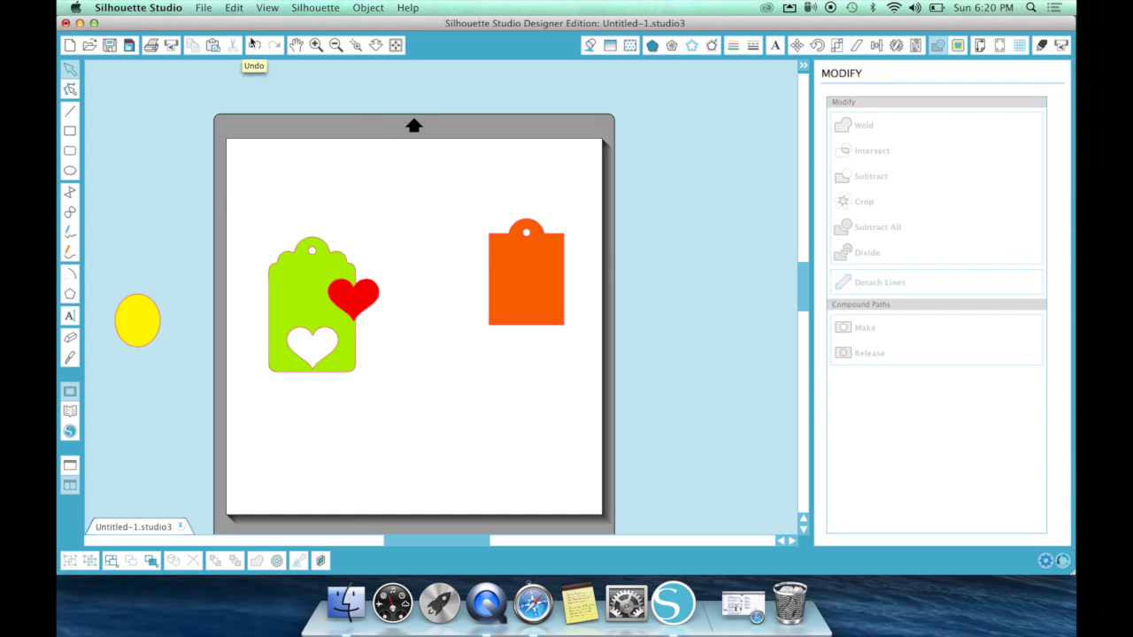
{"action": "left_click", "coordinate": [253, 43]}
{"action": "left_click", "coordinate": [253, 43]}
{"action": "left_click", "coordinate": [253, 43]}
{"action": "left_click", "coordinate": [253, 44]}
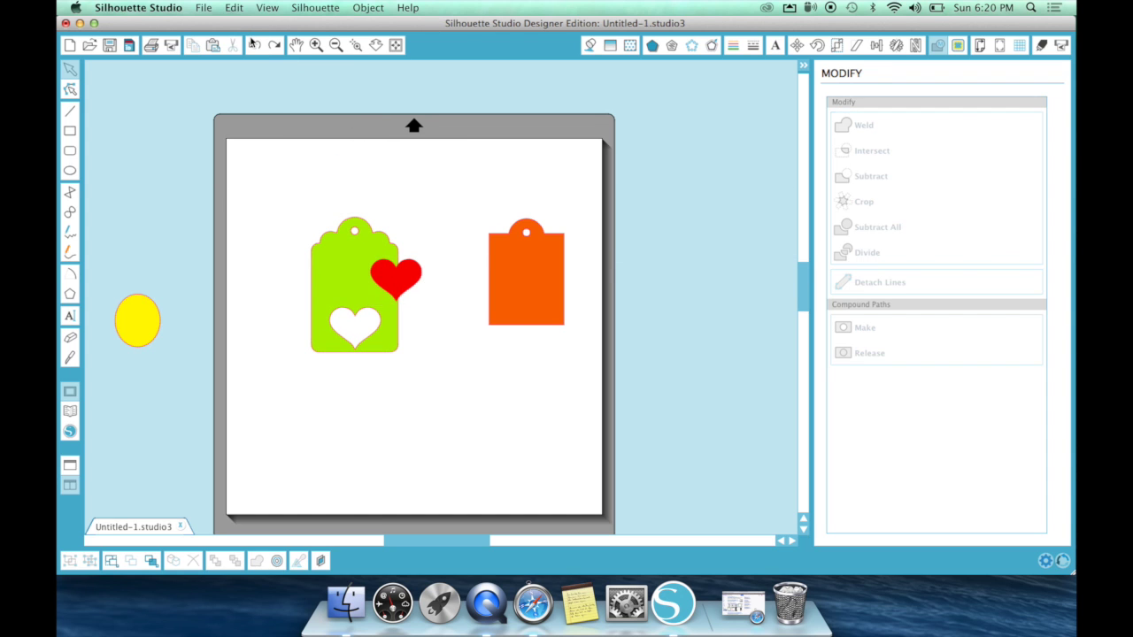
{"action": "left_click", "coordinate": [253, 43]}
{"action": "left_click", "coordinate": [254, 44]}
{"action": "left_click", "coordinate": [253, 44]}
{"action": "left_click", "coordinate": [253, 44]}
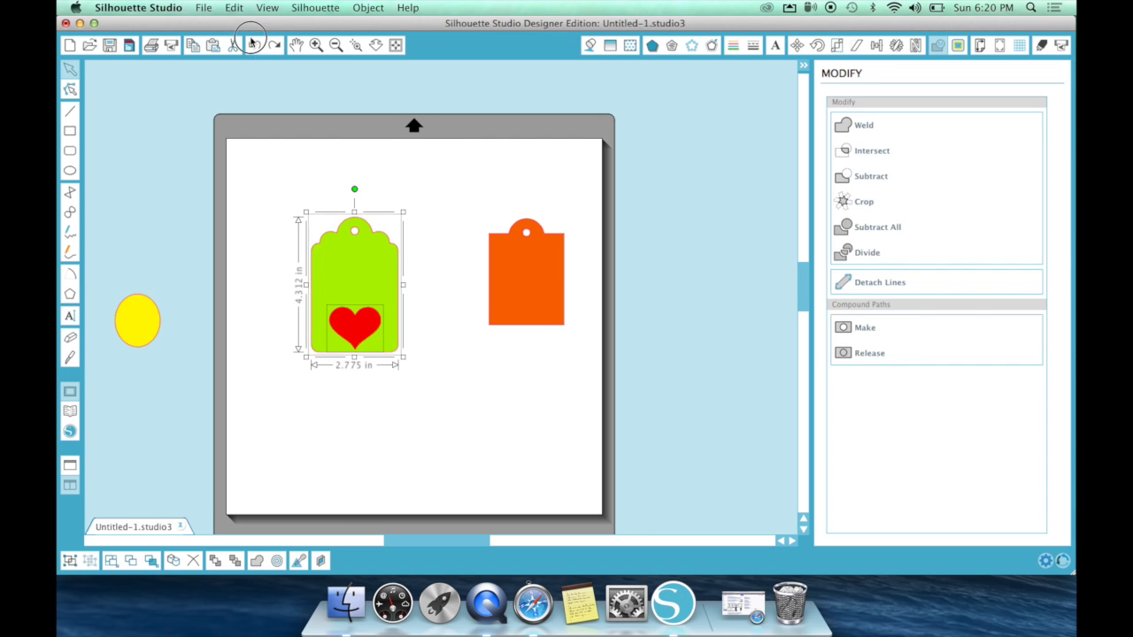
{"action": "left_click", "coordinate": [253, 44]}
{"action": "left_click", "coordinate": [253, 43]}
Step: Move the red heart below the tag off its cutout, and undo back through the subtraction
{"action": "left_click", "coordinate": [419, 260]}
{"action": "left_click_drag", "start_coordinate": [343, 328], "coordinate": [342, 393]}
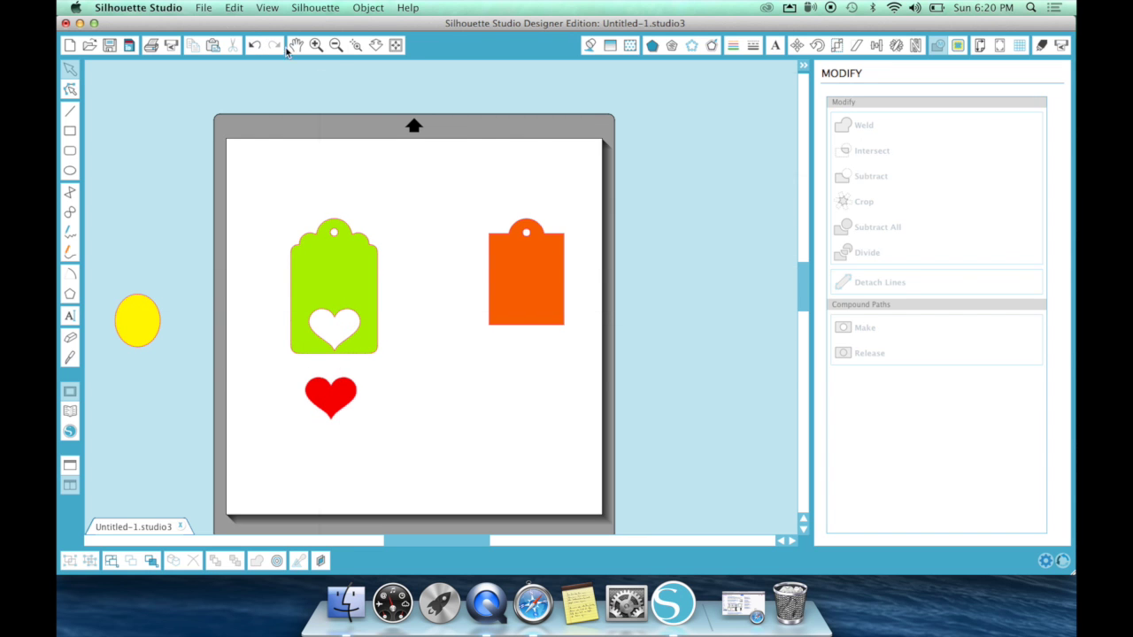
{"action": "left_click", "coordinate": [253, 43]}
{"action": "left_click", "coordinate": [253, 43]}
{"action": "left_click", "coordinate": [254, 43]}
{"action": "left_click", "coordinate": [254, 44]}
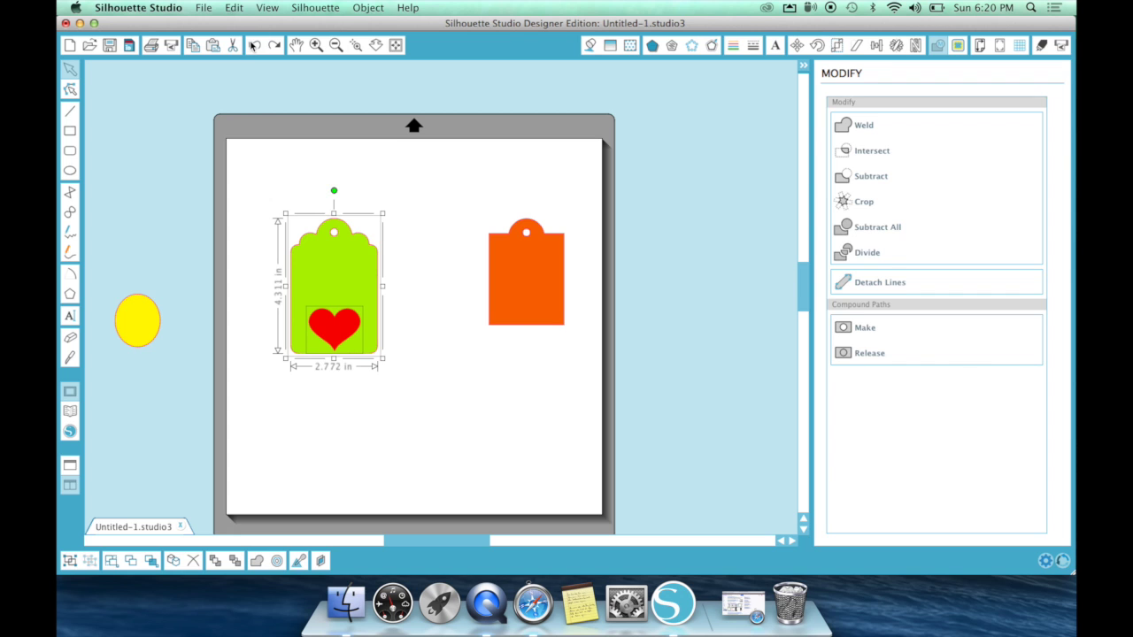
Step: Move the red heart to the lower page and place the yellow oval on the green tag, enlarged to about 2.28 by 2.67 in
{"action": "left_click", "coordinate": [278, 151]}
{"action": "left_click_drag", "start_coordinate": [333, 332], "coordinate": [395, 474]}
{"action": "left_click_drag", "start_coordinate": [144, 310], "coordinate": [376, 348]}
{"action": "left_click", "coordinate": [334, 296]}
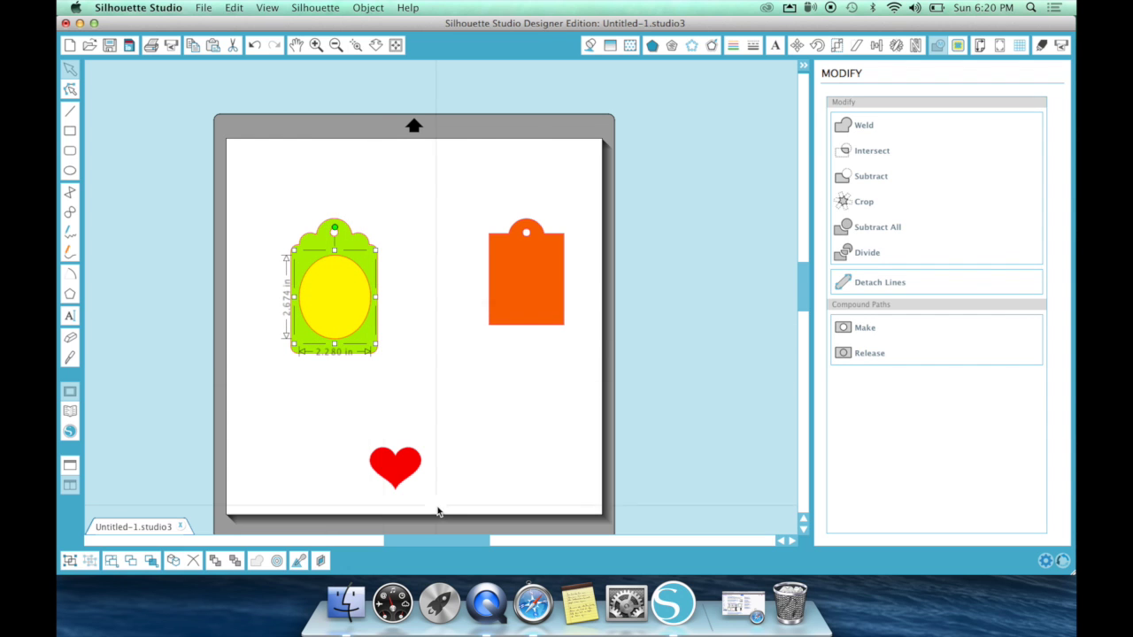
Step: Place the red heart on the green tag so it overlaps the lower right edge of the yellow oval
{"action": "left_click_drag", "start_coordinate": [404, 470], "coordinate": [365, 339]}
{"action": "left_click", "coordinate": [362, 276]}
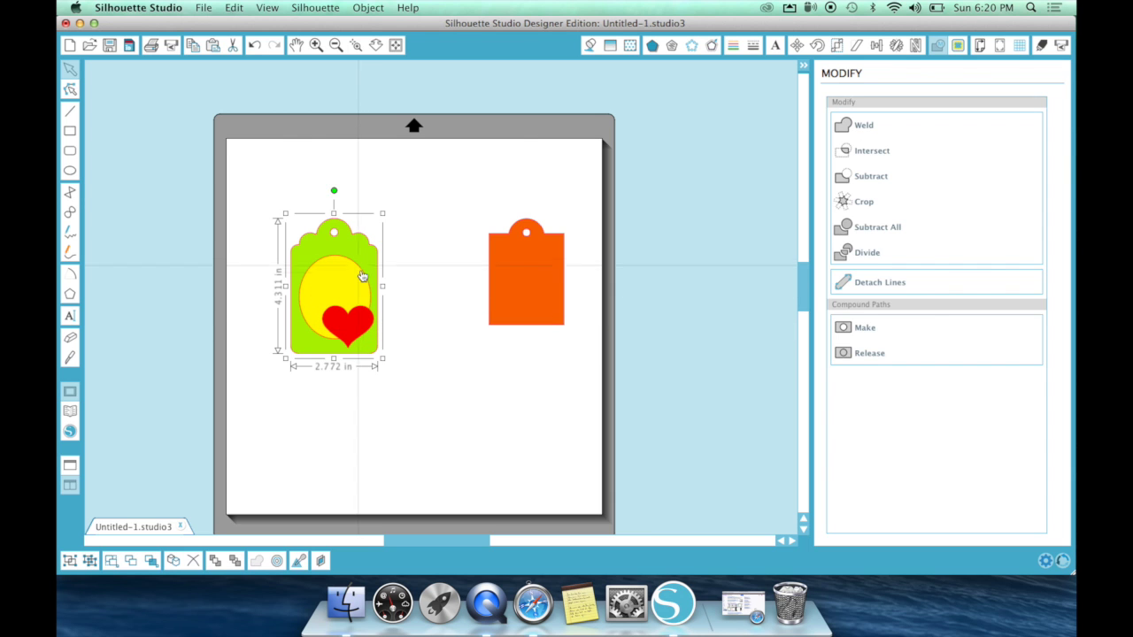
{"action": "left_click", "coordinate": [446, 362]}
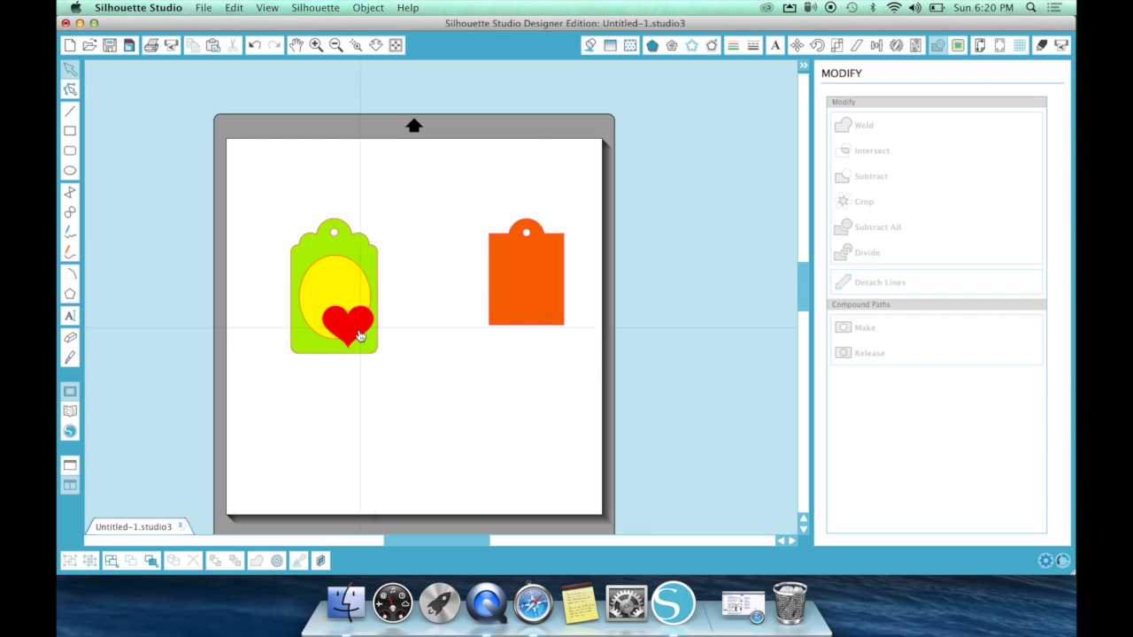
Step: Apply Subtract All to the green tag, yellow oval and red heart, and move the heart off the cutout
{"action": "left_click_drag", "start_coordinate": [268, 184], "coordinate": [442, 393]}
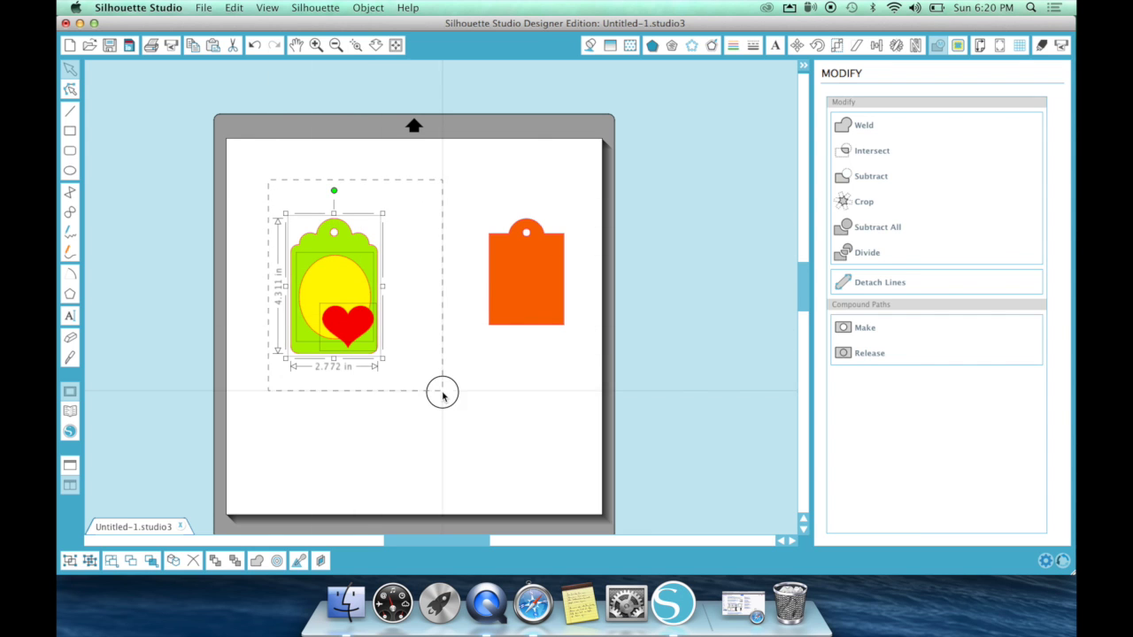
{"action": "left_click", "coordinate": [865, 232]}
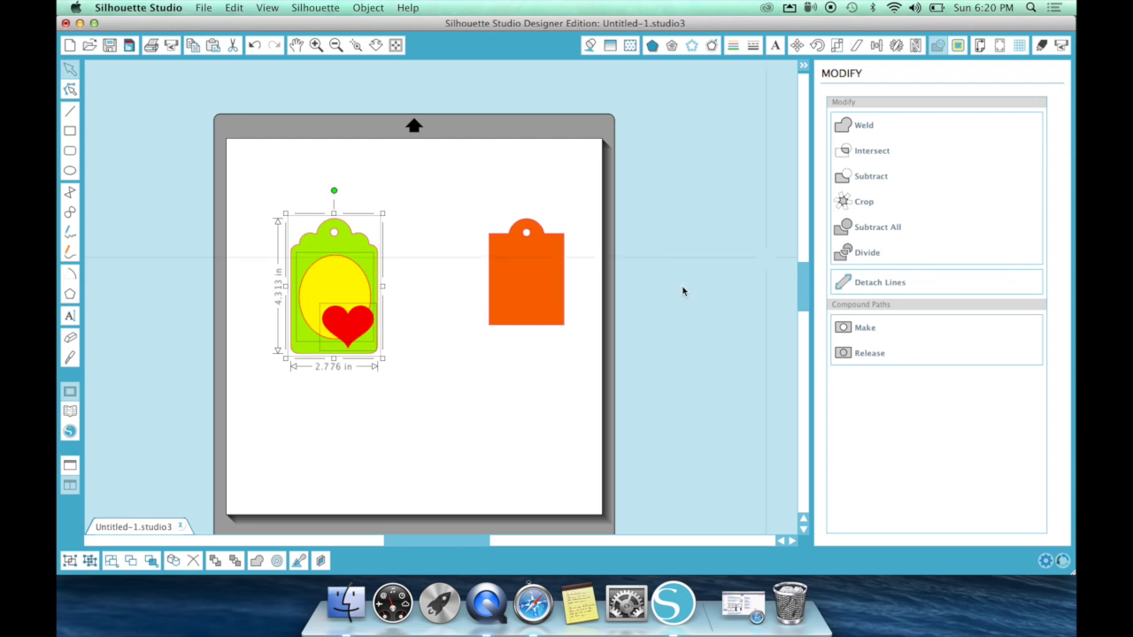
{"action": "left_click", "coordinate": [491, 361]}
{"action": "left_click_drag", "start_coordinate": [360, 334], "coordinate": [428, 370]}
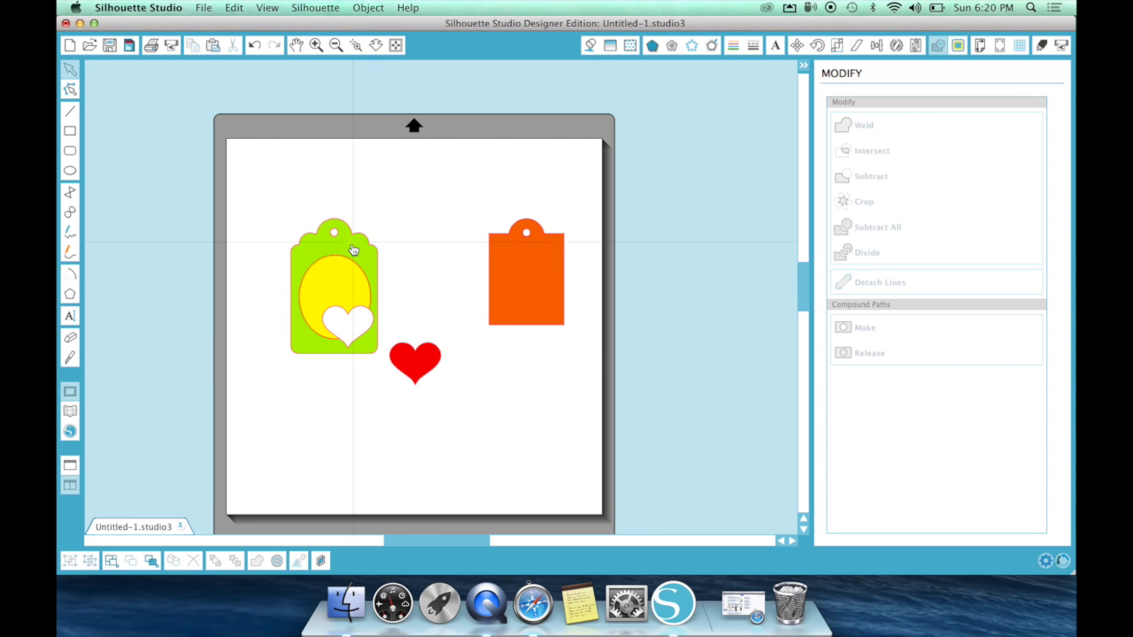
Step: Move the cut yellow oval and the red heart over the tag, and undo back through the Subtract All
{"action": "left_click_drag", "start_coordinate": [359, 296], "coordinate": [336, 275]}
{"action": "left_click_drag", "start_coordinate": [413, 359], "coordinate": [350, 332]}
{"action": "left_click", "coordinate": [321, 158]}
{"action": "left_click", "coordinate": [255, 44]}
{"action": "left_click", "coordinate": [255, 44]}
{"action": "left_click", "coordinate": [256, 44]}
{"action": "left_click", "coordinate": [256, 44]}
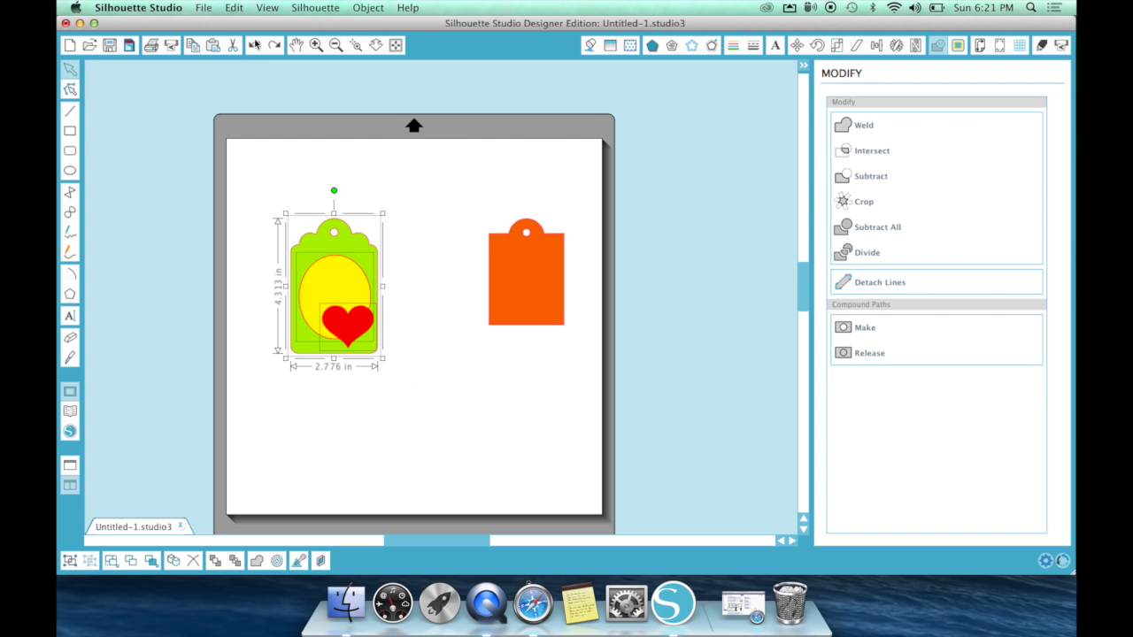
Step: Shift the yellow oval slightly on the tag, and subtract the oval and red heart from the green tag
{"action": "left_click", "coordinate": [394, 190]}
{"action": "left_click_drag", "start_coordinate": [355, 306], "coordinate": [361, 297]}
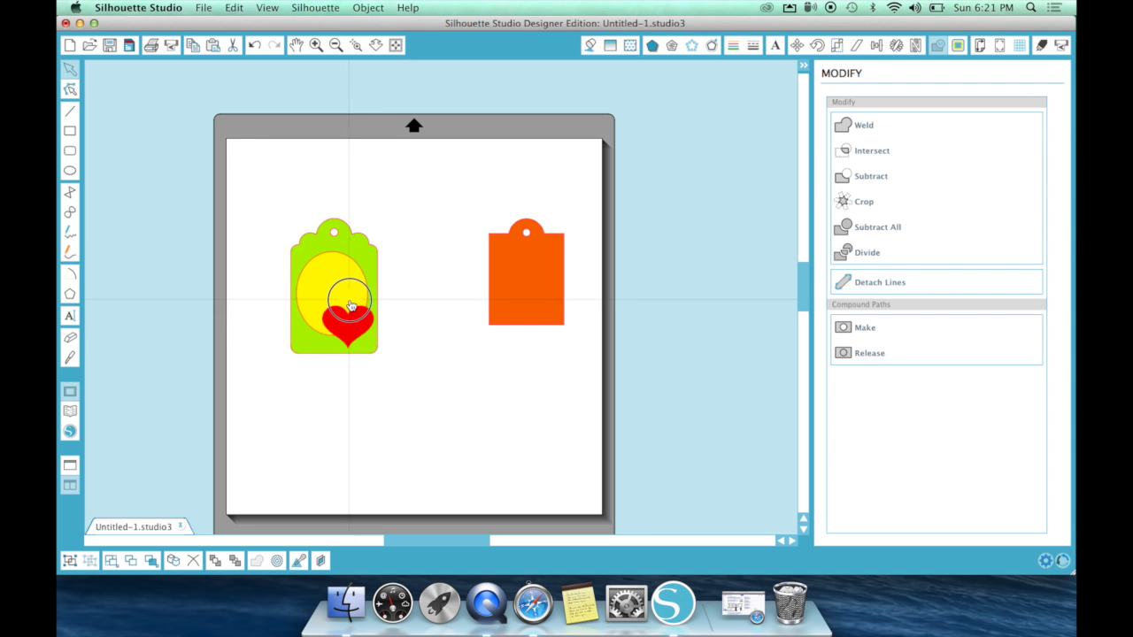
{"action": "left_click_drag", "start_coordinate": [275, 203], "coordinate": [447, 363]}
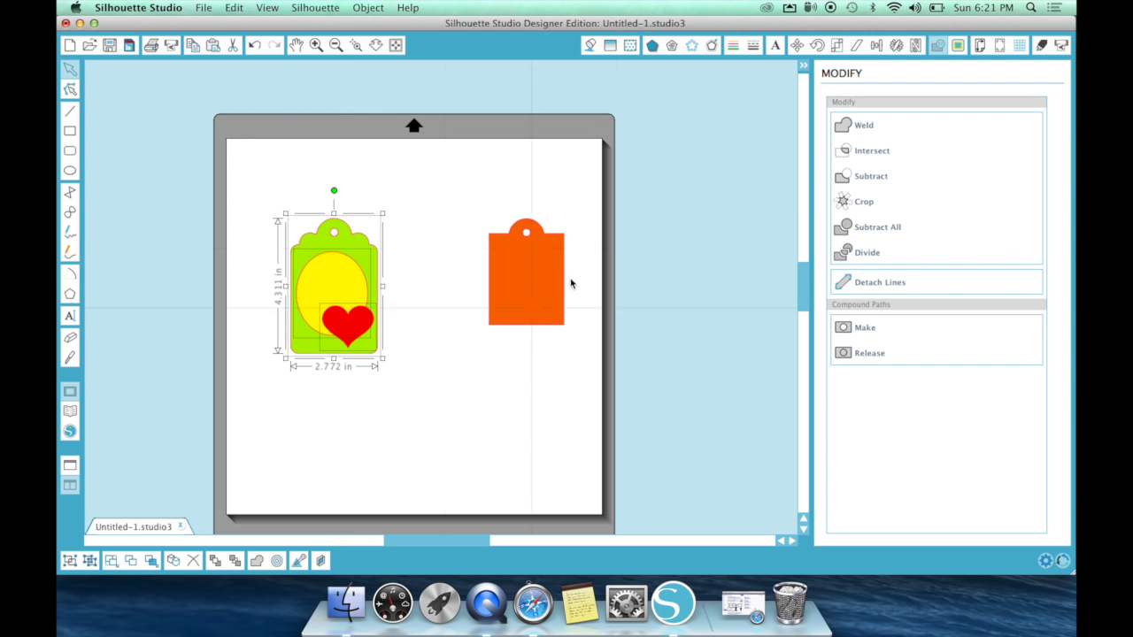
{"action": "left_click", "coordinate": [863, 177]}
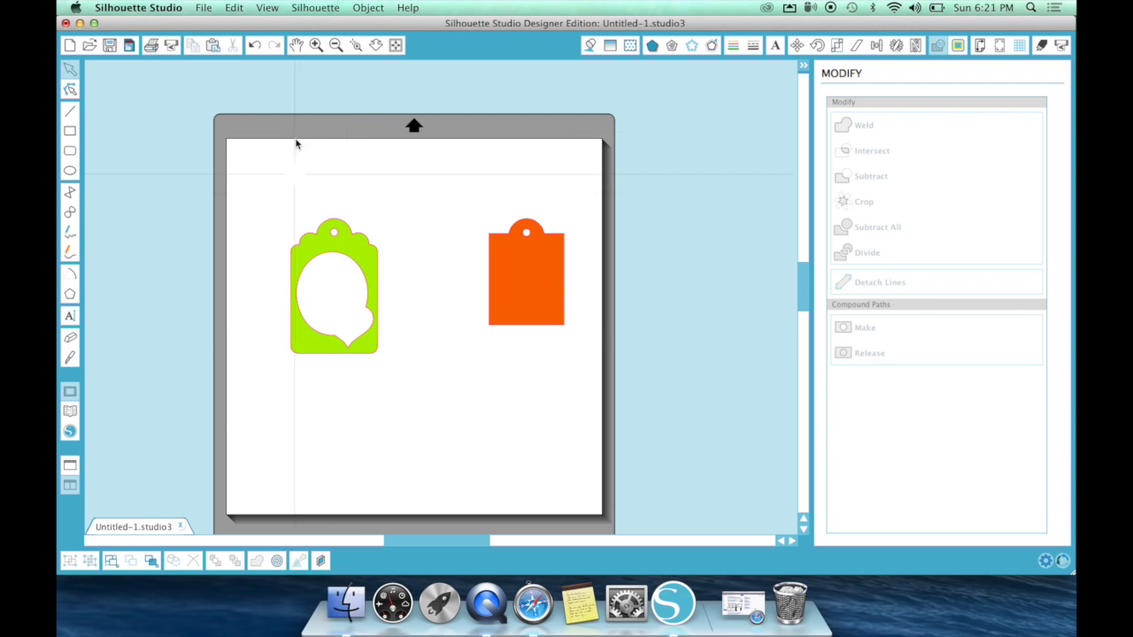
Step: Undo the subtraction and the oval's shift, and delete all the shapes on the page
{"action": "left_click", "coordinate": [255, 46]}
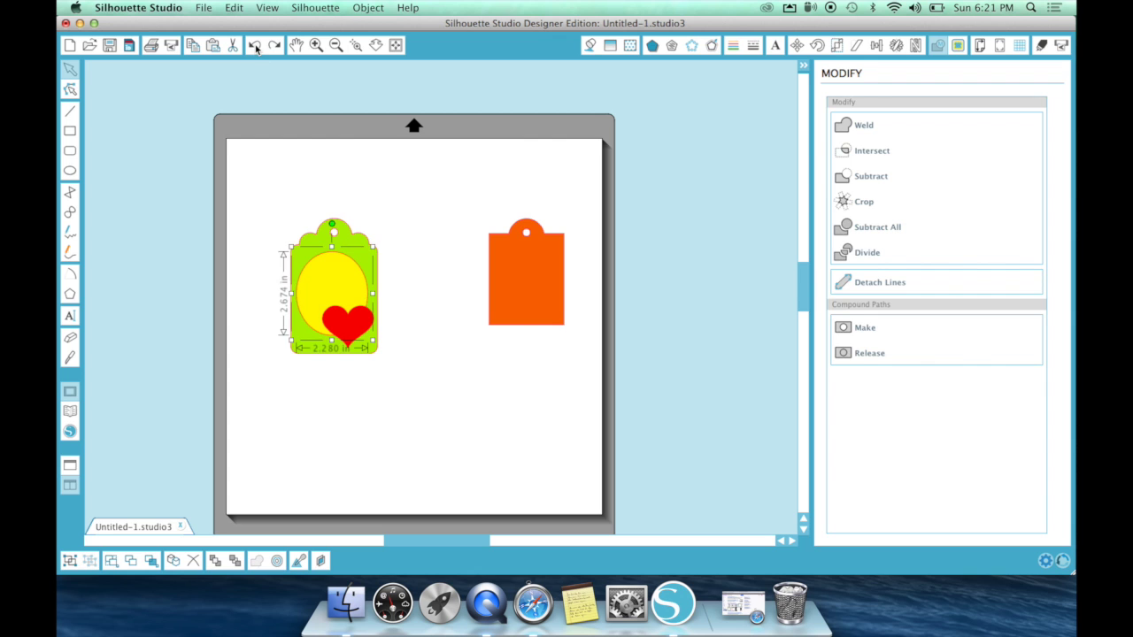
{"action": "left_click", "coordinate": [255, 46]}
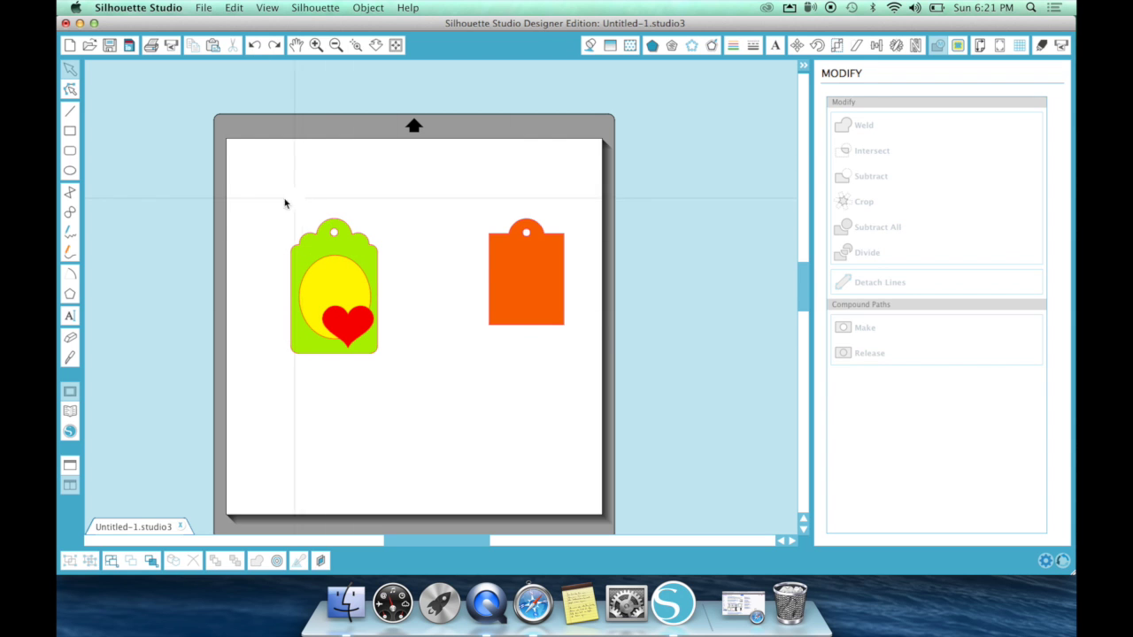
{"action": "left_click_drag", "start_coordinate": [261, 210], "coordinate": [653, 448]}
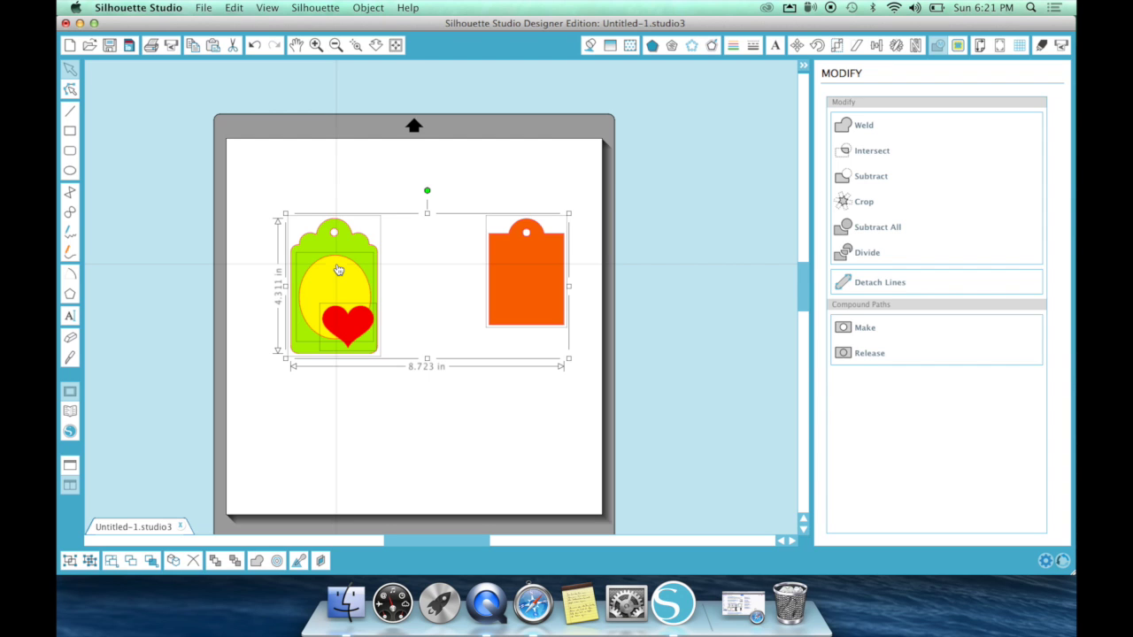
{"action": "key", "text": "Delete"}
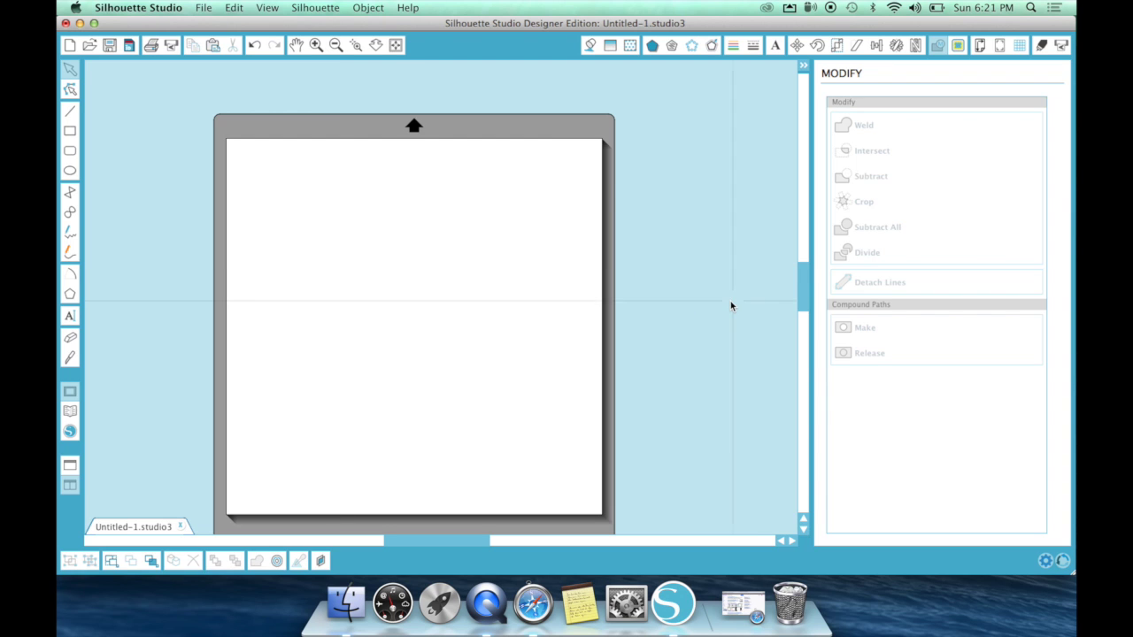
Step: Draw seven overlapping rectangles across the upper part of the page, starting with one about 4.05 by 1.97 in in the top-left corner
{"action": "left_click", "coordinate": [70, 133]}
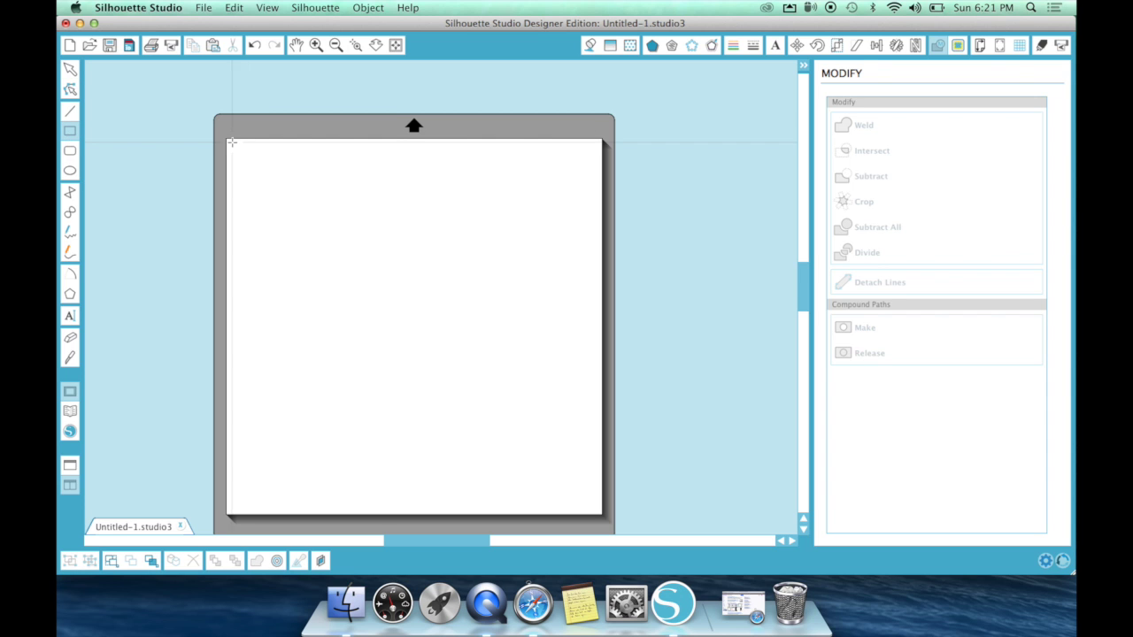
{"action": "left_click_drag", "start_coordinate": [231, 141], "coordinate": [354, 202]}
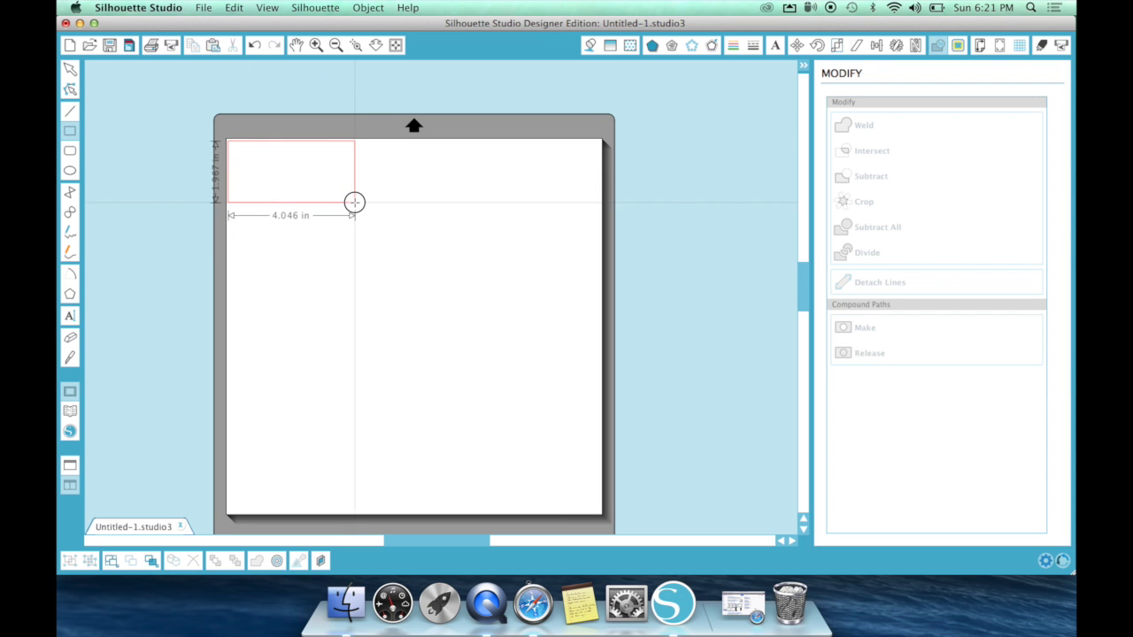
{"action": "left_click_drag", "start_coordinate": [310, 155], "coordinate": [419, 290]}
{"action": "left_click_drag", "start_coordinate": [345, 138], "coordinate": [511, 197]}
{"action": "left_click_drag", "start_coordinate": [459, 162], "coordinate": [529, 316]}
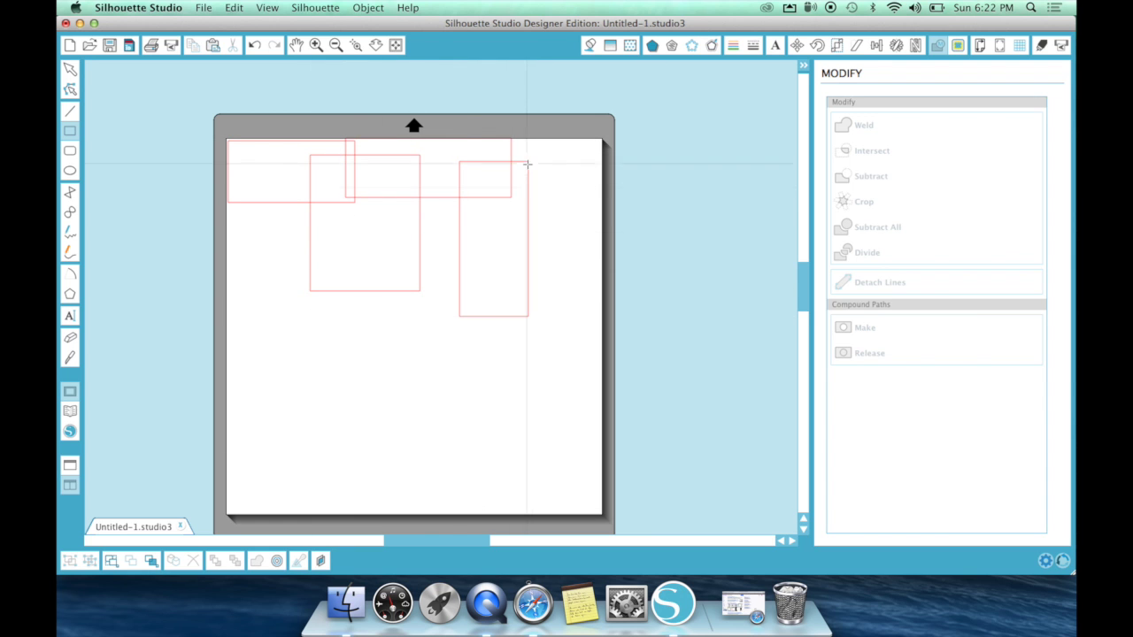
{"action": "left_click_drag", "start_coordinate": [486, 139], "coordinate": [601, 208]}
{"action": "left_click_drag", "start_coordinate": [502, 202], "coordinate": [602, 352]}
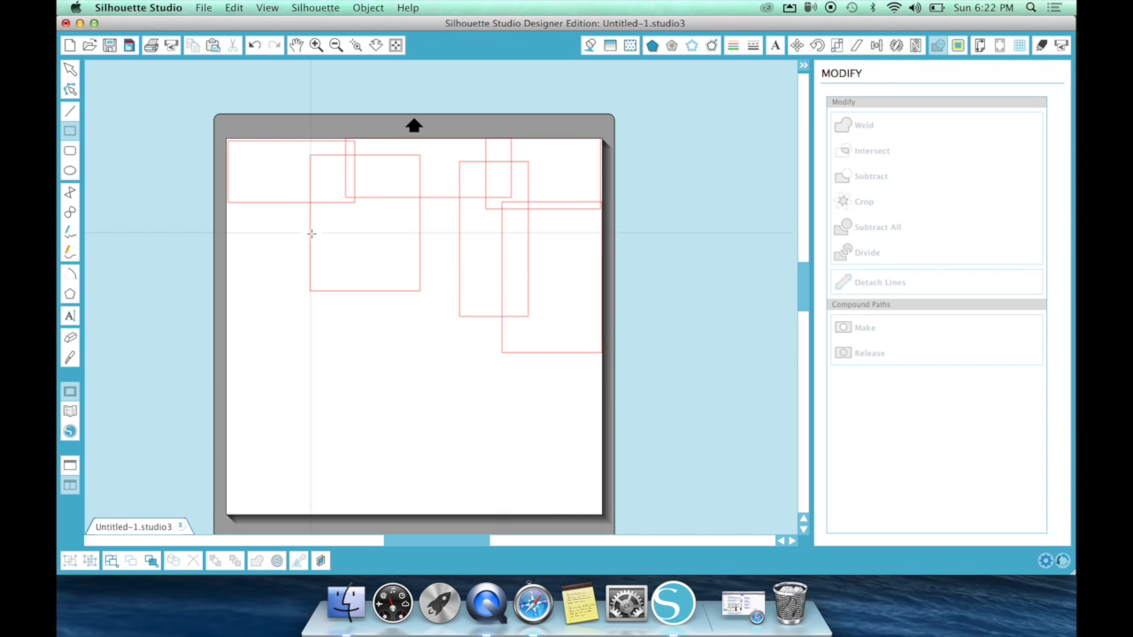
{"action": "left_click_drag", "start_coordinate": [384, 195], "coordinate": [502, 346]}
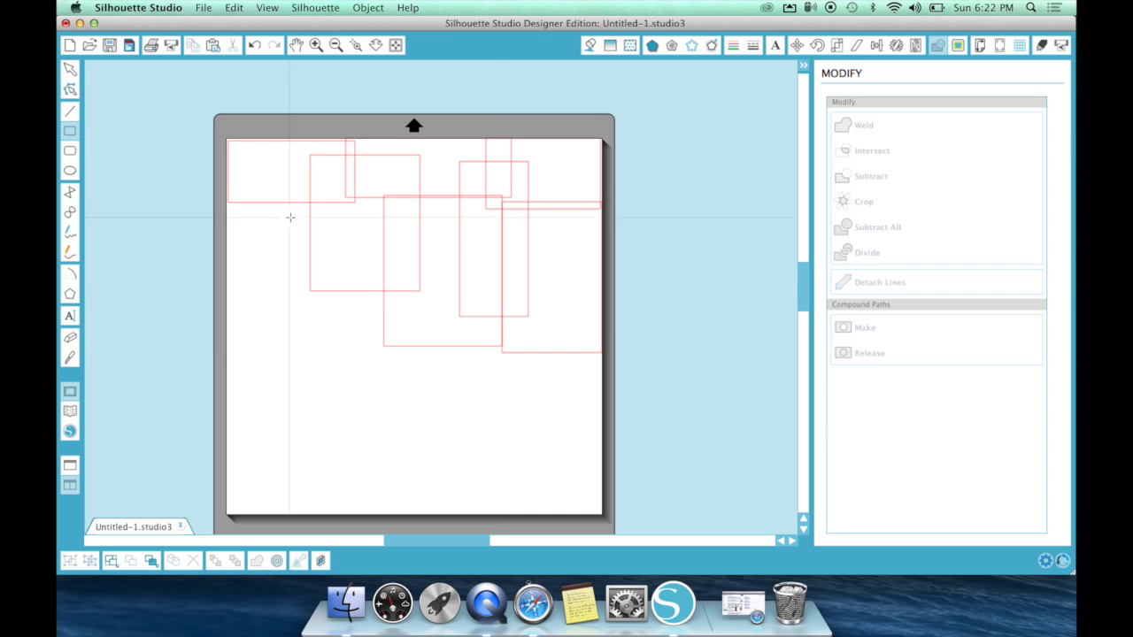
Step: Draw seven more overlapping rectangles down the left side and across the lower half of the page
{"action": "left_click_drag", "start_coordinate": [227, 191], "coordinate": [331, 359]}
{"action": "left_click_drag", "start_coordinate": [300, 260], "coordinate": [432, 387]}
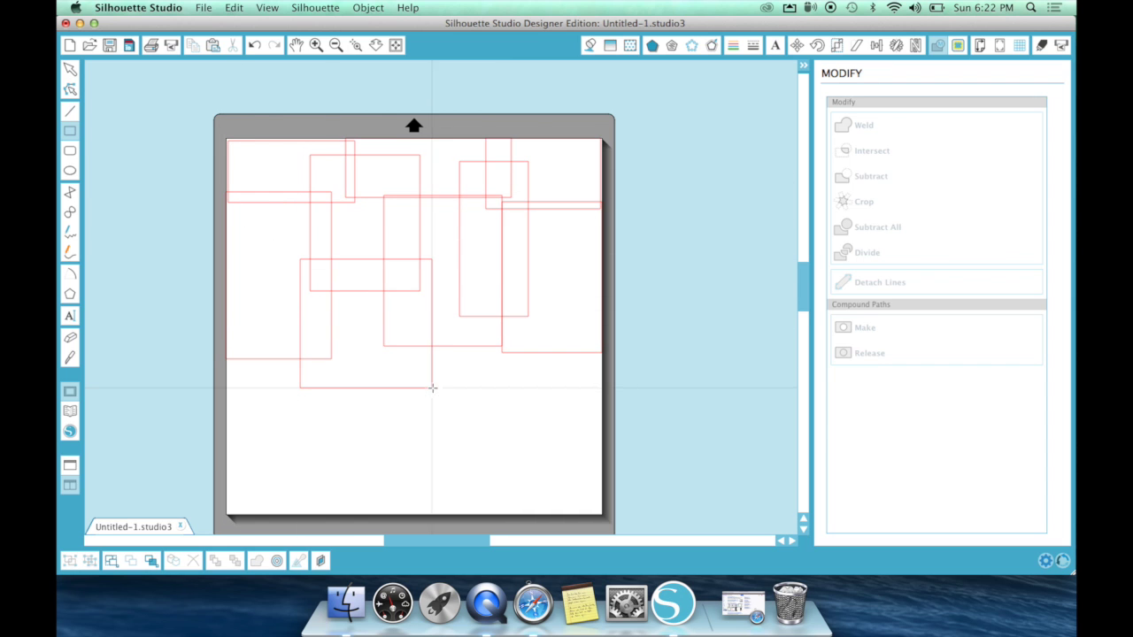
{"action": "left_click_drag", "start_coordinate": [224, 335], "coordinate": [336, 444]}
{"action": "left_click_drag", "start_coordinate": [228, 422], "coordinate": [341, 513]}
{"action": "left_click_drag", "start_coordinate": [305, 337], "coordinate": [423, 515]}
{"action": "left_click_drag", "start_coordinate": [400, 329], "coordinate": [522, 514]}
{"action": "left_click_drag", "start_coordinate": [503, 343], "coordinate": [599, 513]}
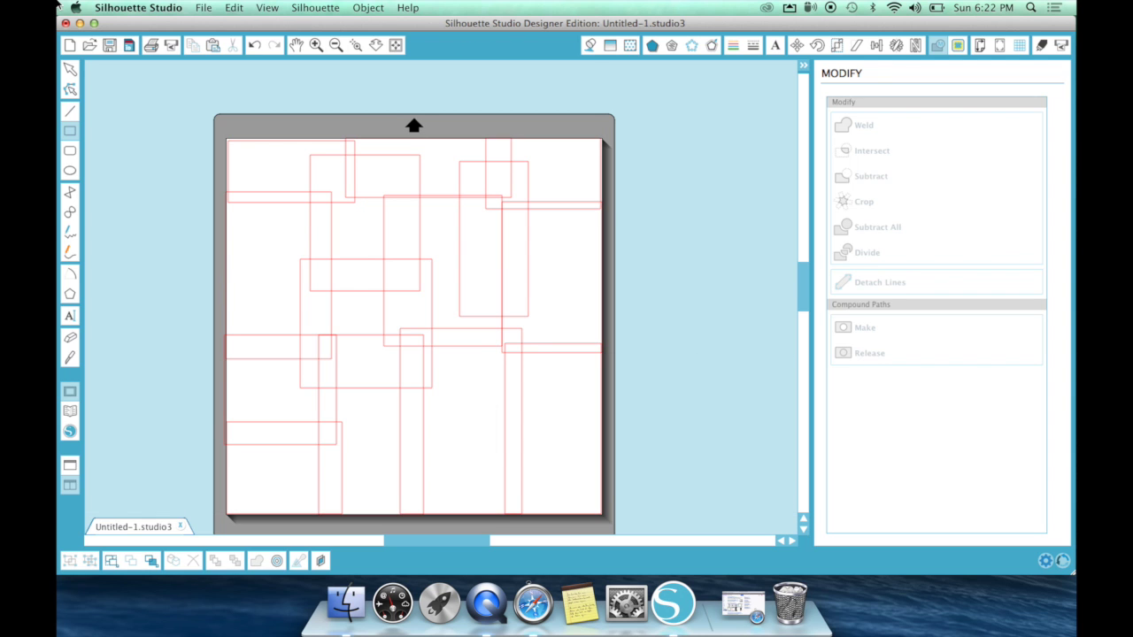
Step: Select all the rectangles, divide them into separate pieces, and clear the selection
{"action": "left_click", "coordinate": [69, 75]}
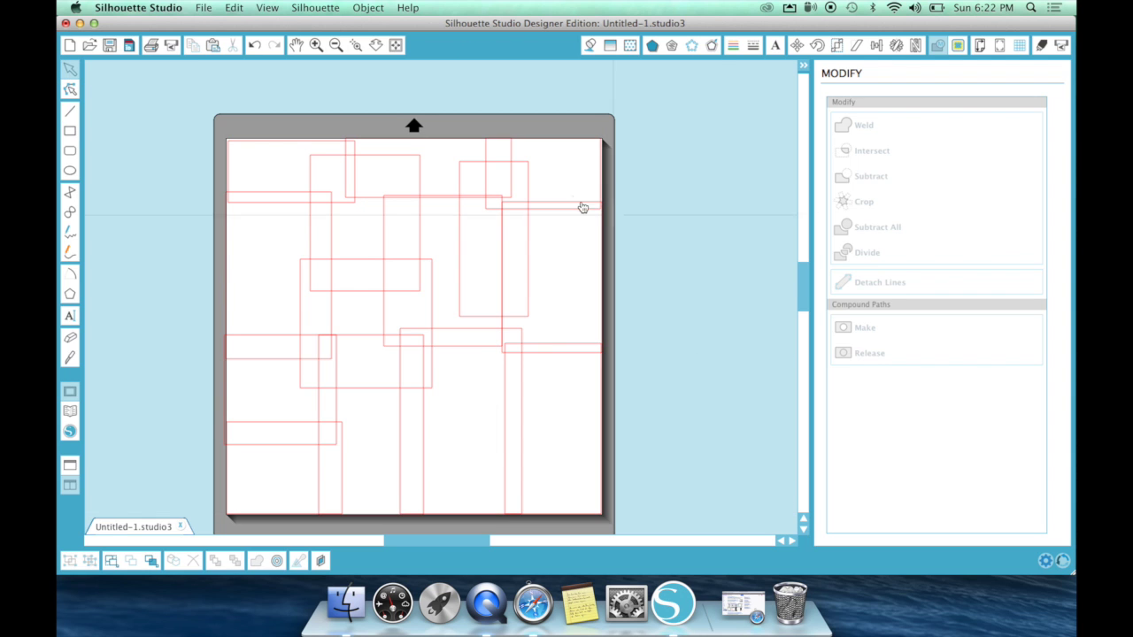
{"action": "left_click_drag", "start_coordinate": [182, 80], "coordinate": [682, 515]}
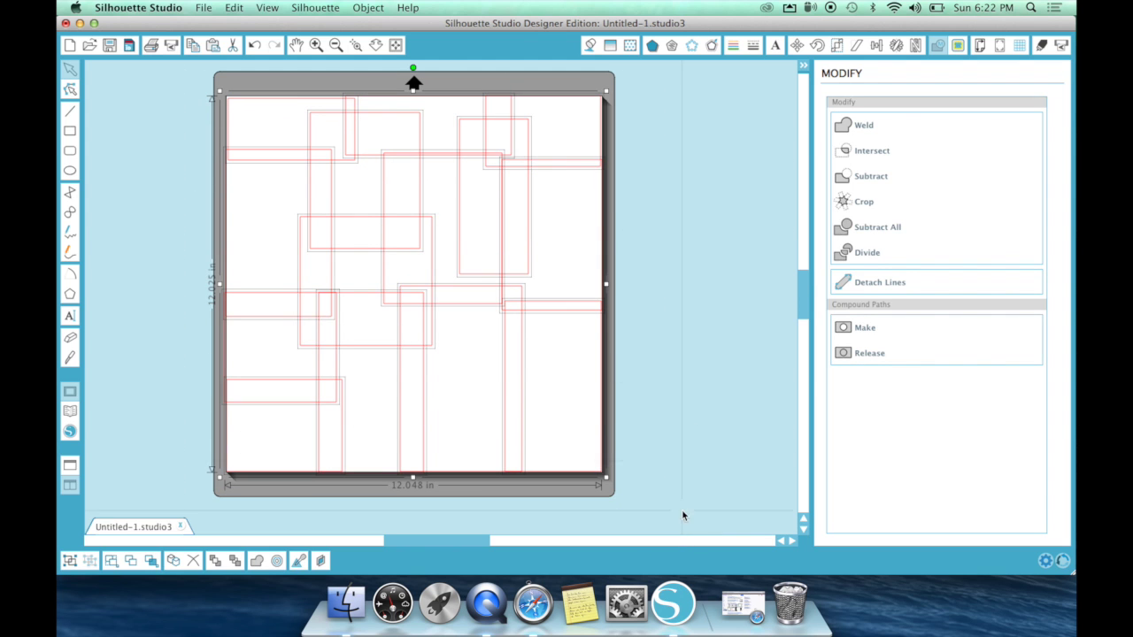
{"action": "left_click", "coordinate": [872, 255]}
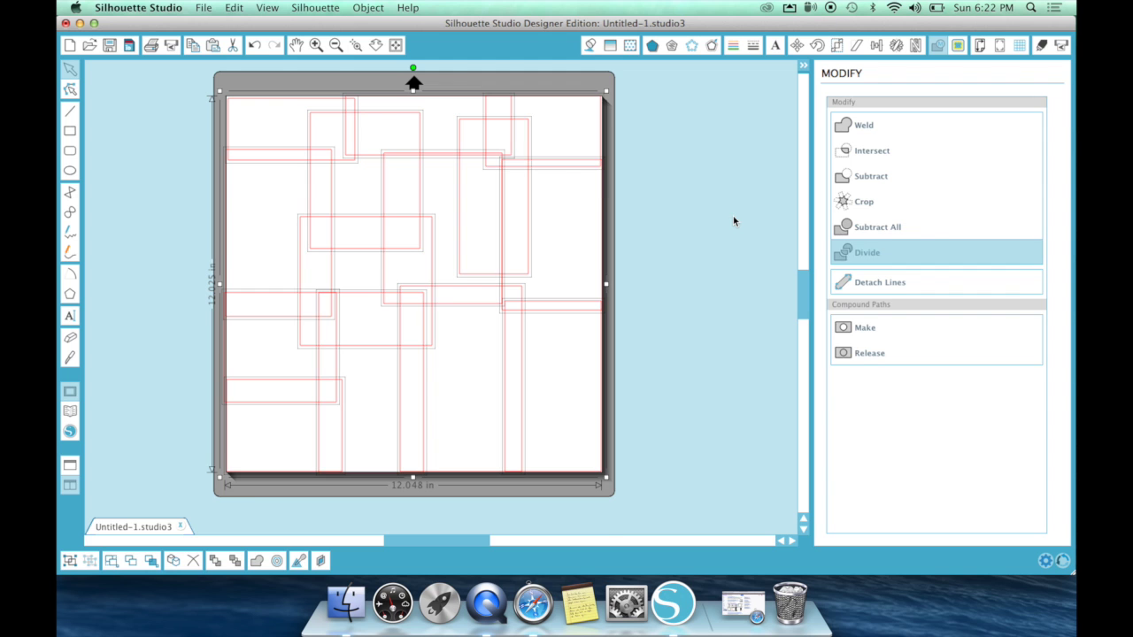
{"action": "left_click", "coordinate": [659, 206]}
Step: Move five of the divided pieces along the page's left side out beyond its left edge
{"action": "left_click_drag", "start_coordinate": [303, 157], "coordinate": [248, 126]}
{"action": "left_click_drag", "start_coordinate": [256, 184], "coordinate": [209, 163]}
{"action": "left_click", "coordinate": [227, 203]}
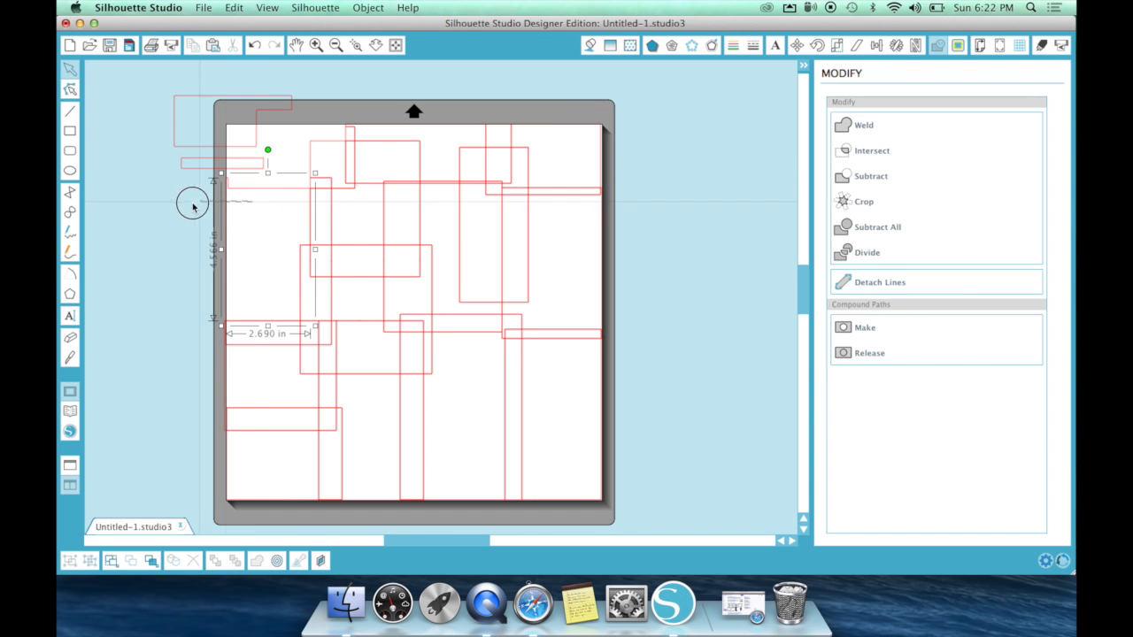
{"action": "left_click", "coordinate": [172, 196]}
{"action": "left_click_drag", "start_coordinate": [268, 192], "coordinate": [181, 187]}
{"action": "left_click", "coordinate": [227, 261]}
{"action": "left_click_drag", "start_coordinate": [256, 346], "coordinate": [183, 359]}
{"action": "left_click", "coordinate": [280, 349]}
{"action": "left_click_drag", "start_coordinate": [279, 349], "coordinate": [187, 399]}
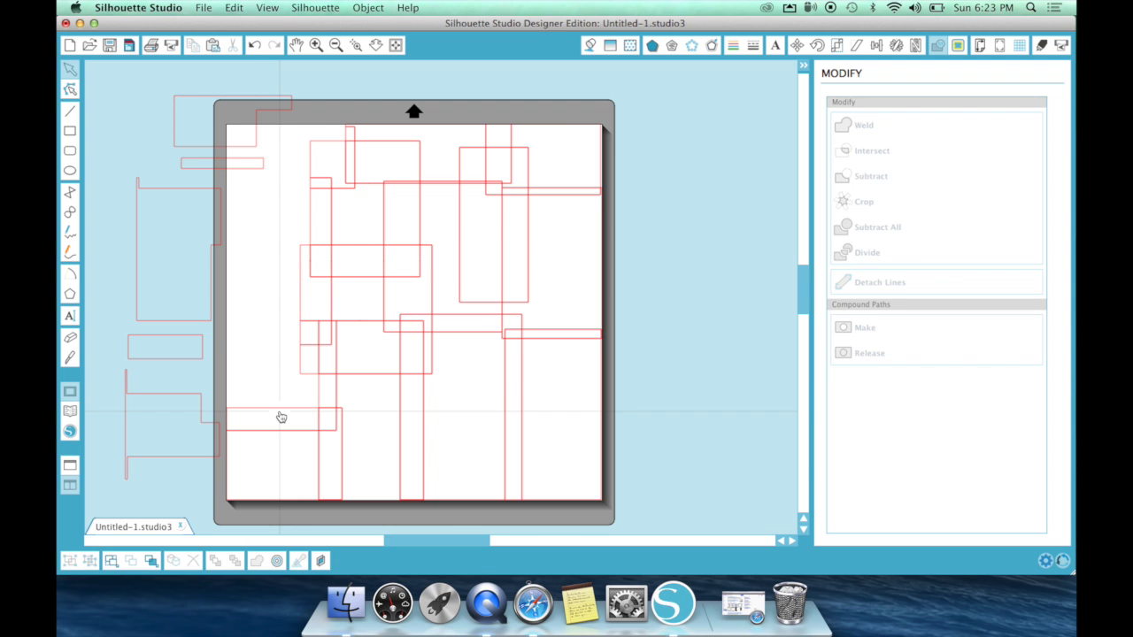
Step: Move the upper three displaced pieces back into their original places on the page
{"action": "left_click", "coordinate": [217, 150]}
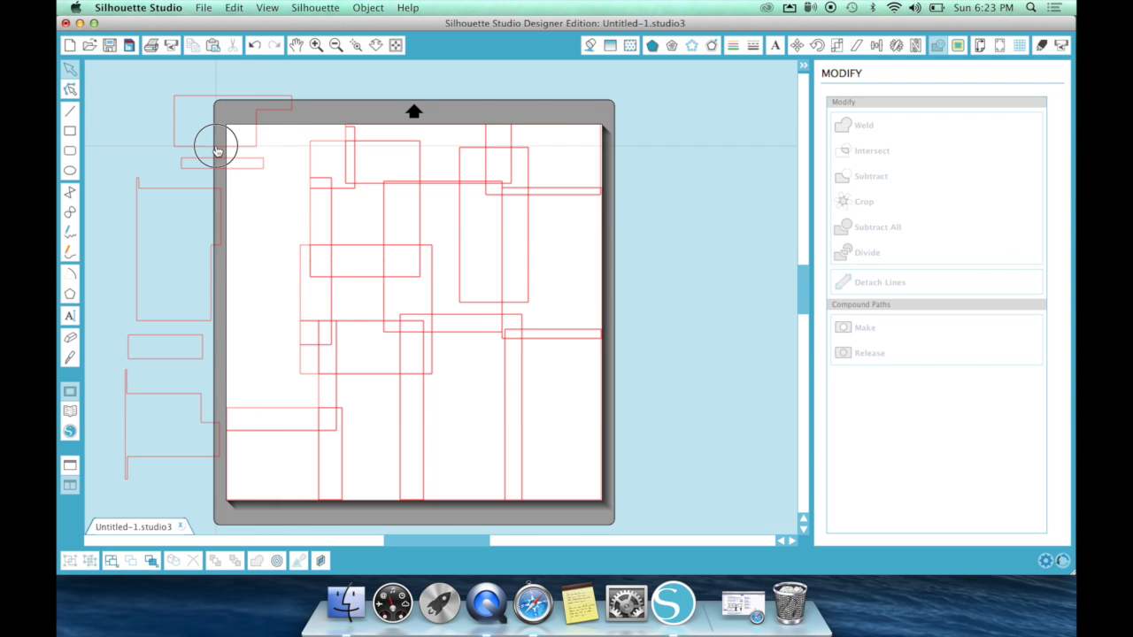
{"action": "left_click", "coordinate": [209, 194]}
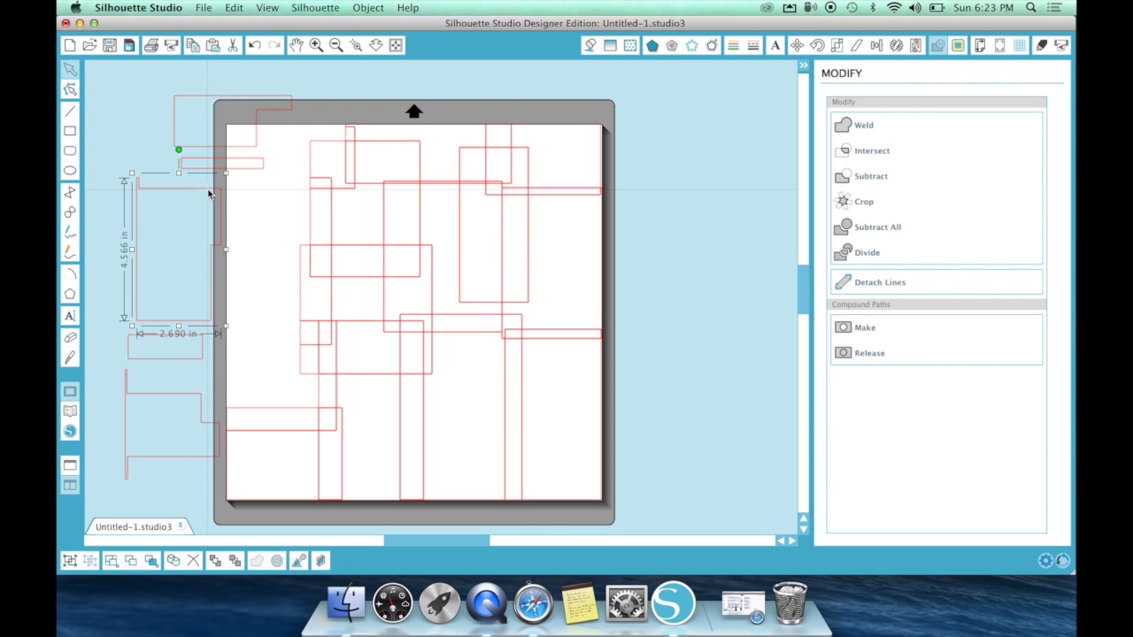
{"action": "left_click_drag", "start_coordinate": [239, 149], "coordinate": [293, 181]}
{"action": "left_click_drag", "start_coordinate": [223, 168], "coordinate": [266, 182]}
{"action": "left_click", "coordinate": [233, 203]}
{"action": "left_click_drag", "start_coordinate": [222, 212], "coordinate": [308, 217]}
{"action": "left_click", "coordinate": [309, 216]}
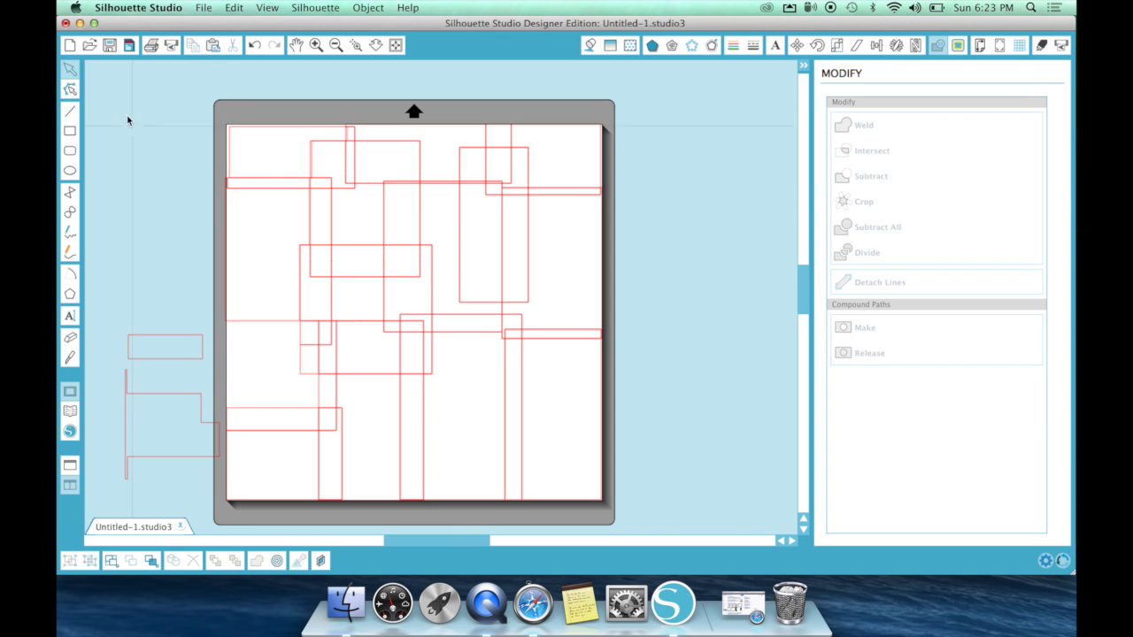
Step: Delete all the divided pieces on and beside the page
{"action": "left_click_drag", "start_coordinate": [142, 96], "coordinate": [641, 502]}
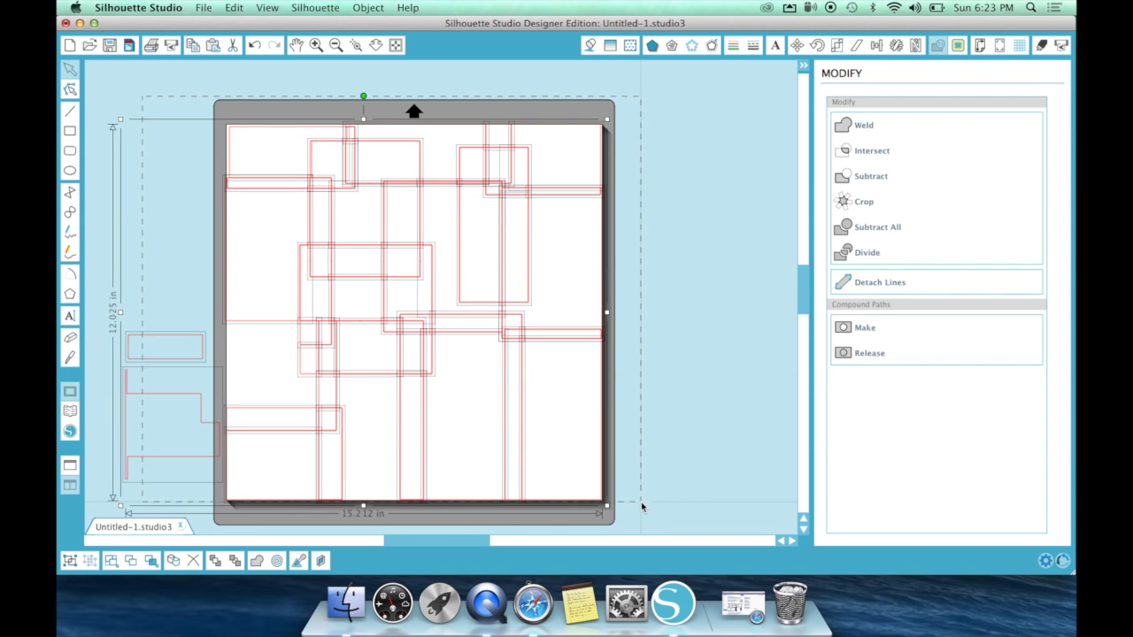
{"action": "key", "text": "Delete"}
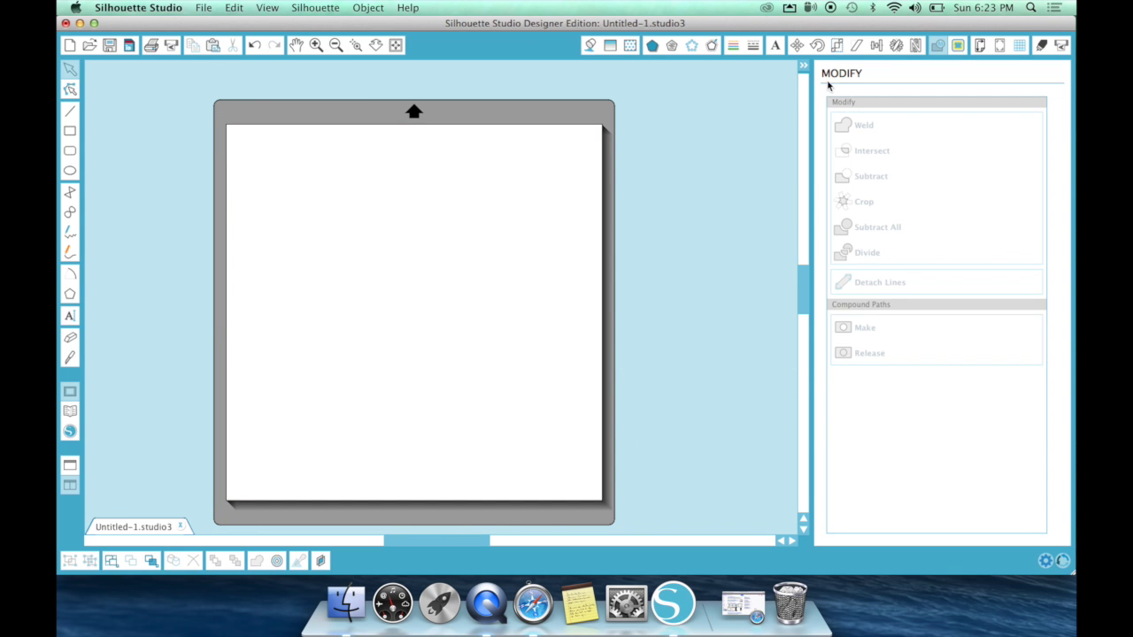